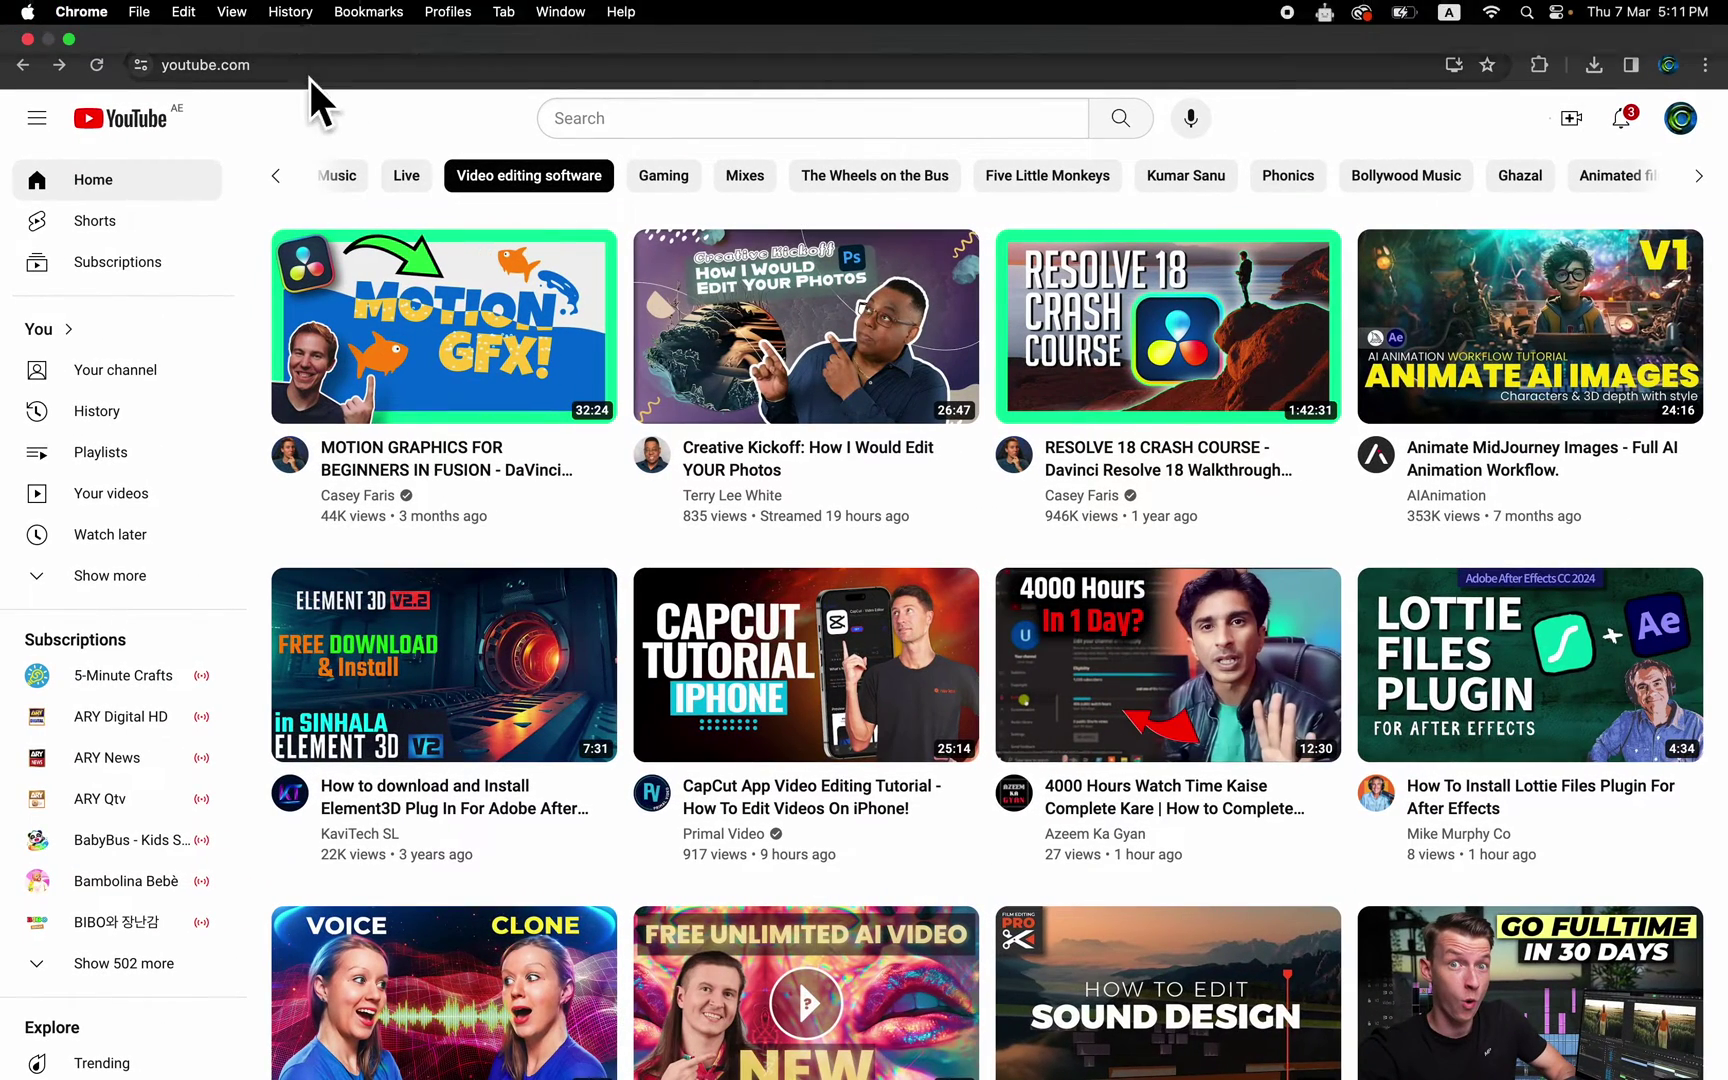
# Switch to the 'Homepage - TubeBuddy' tab in Chrome.
pyautogui.click(316, 24)
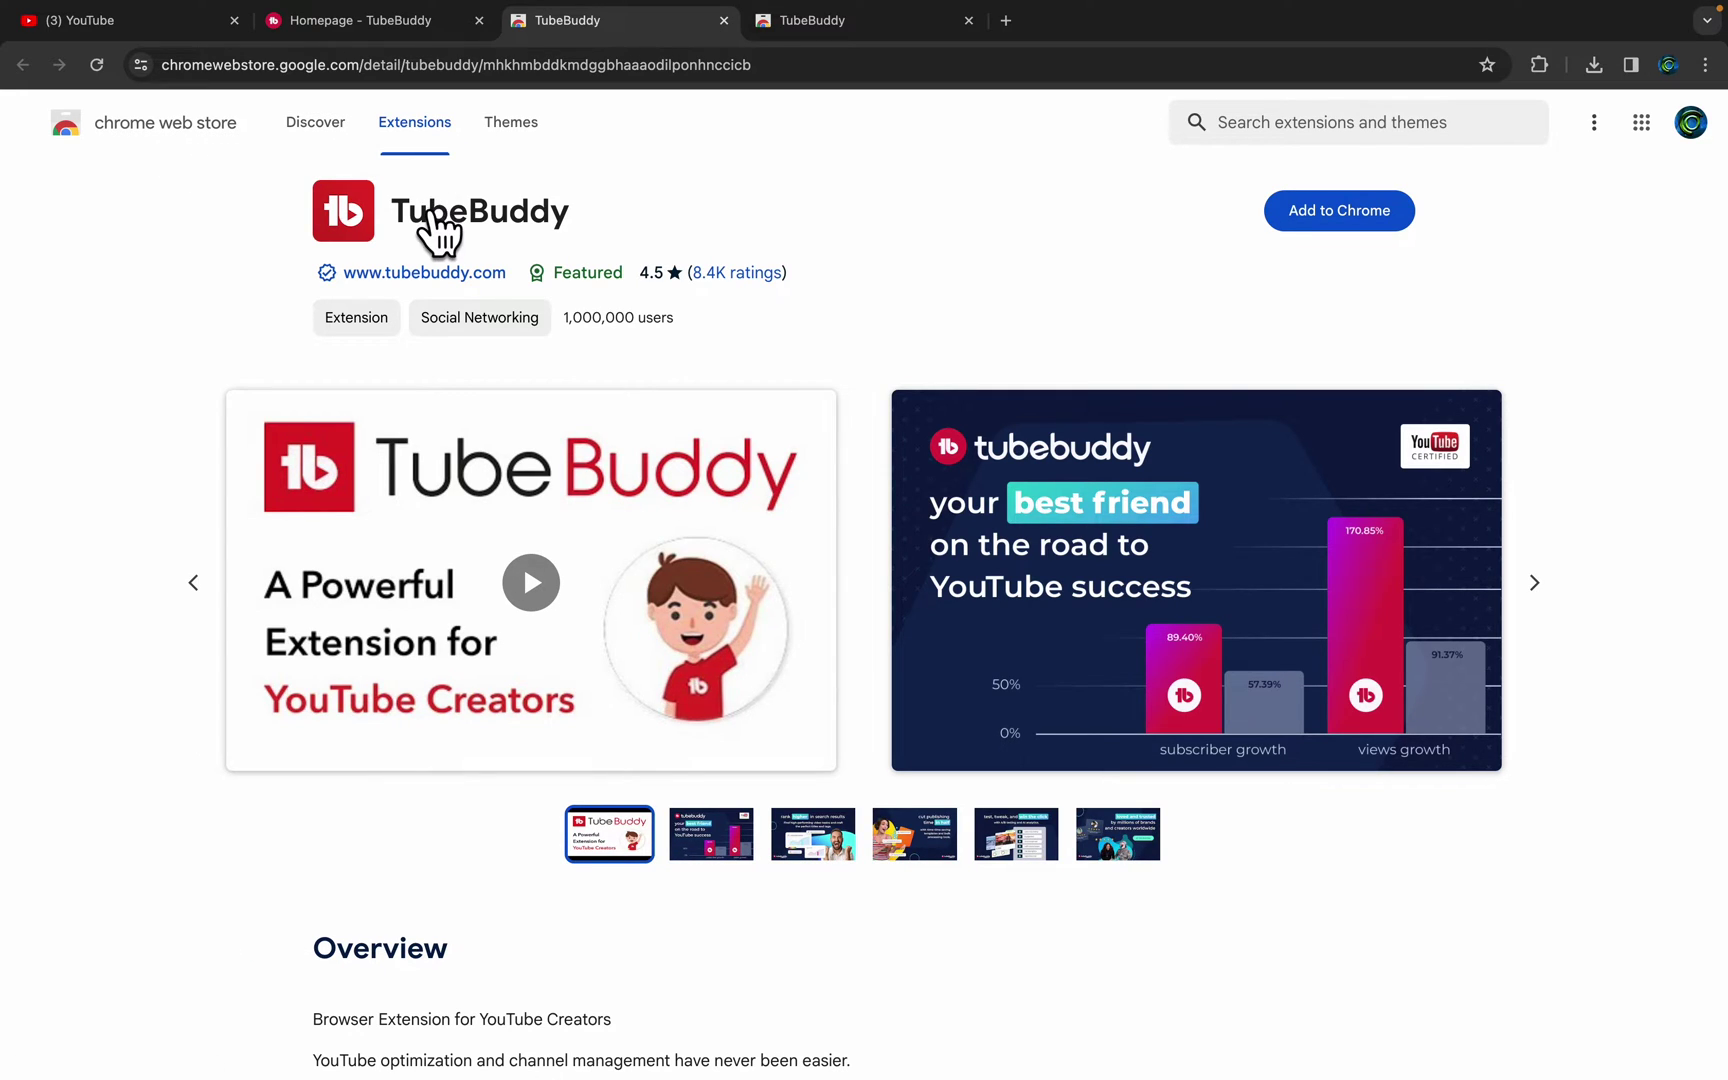
# Request adding the TubeBuddy extension to Chrome from its Web Store listing.
pyautogui.click(1341, 212)
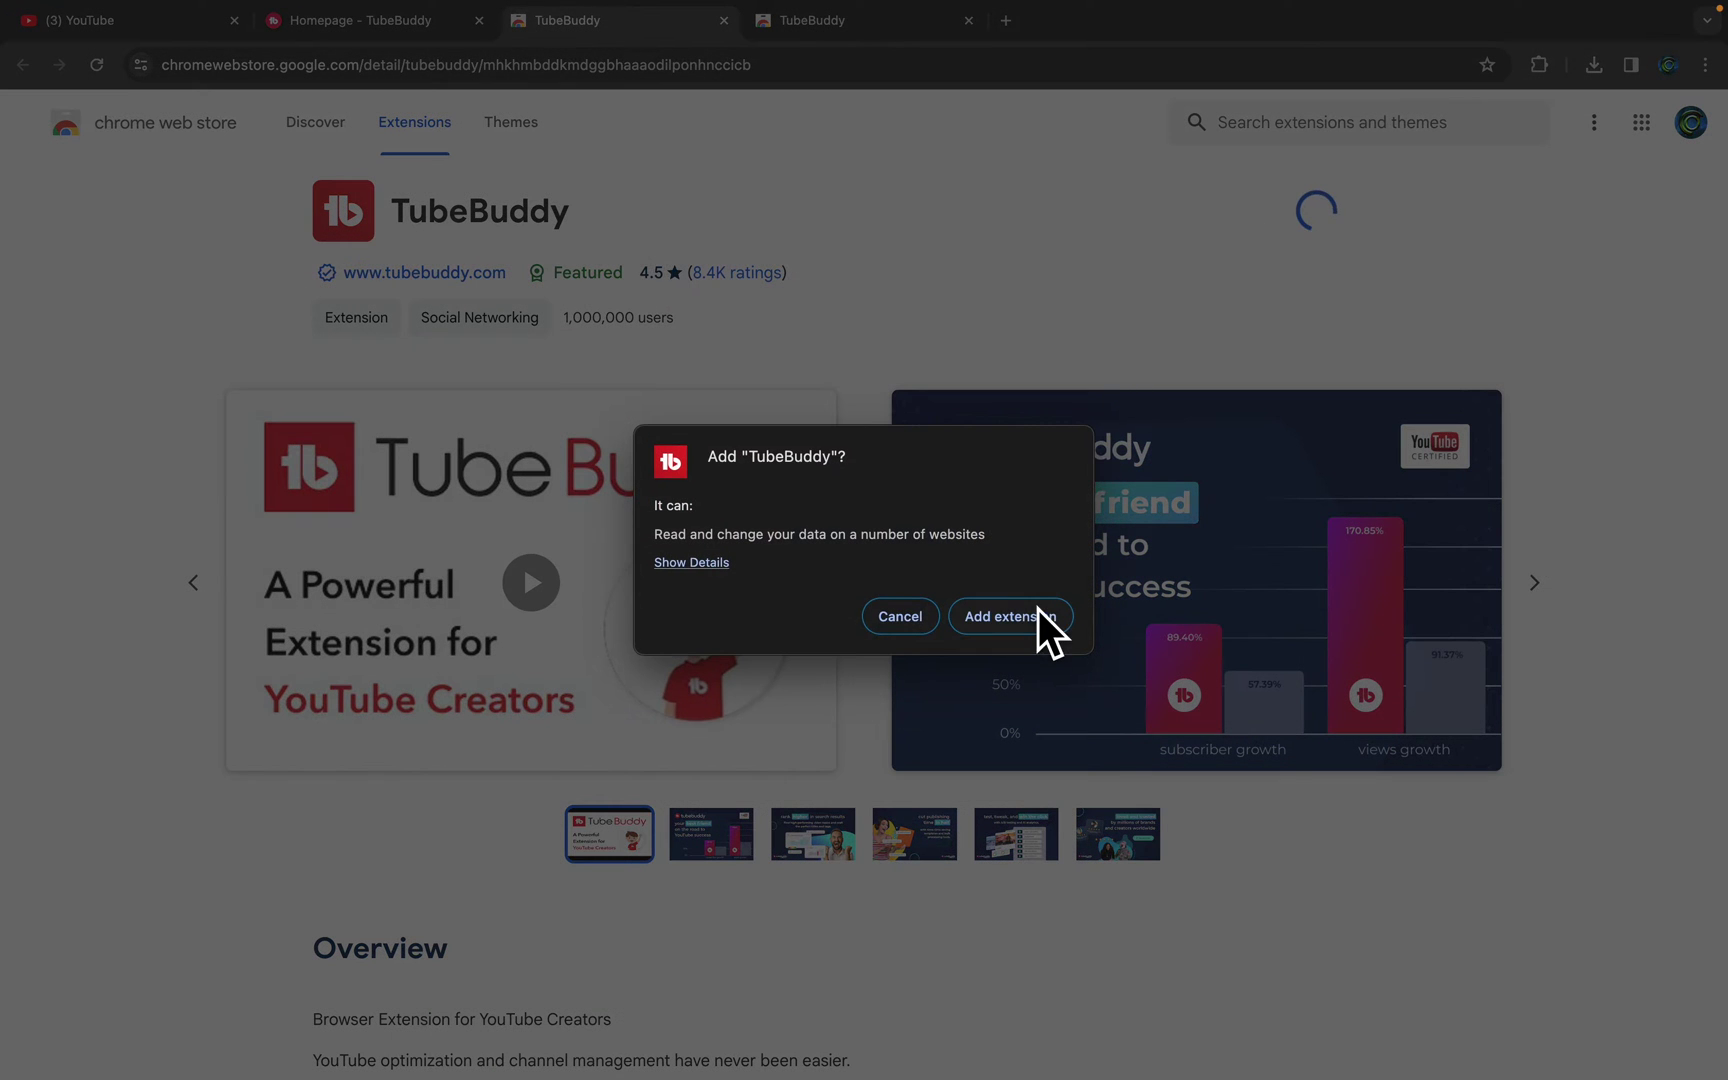
# Confirm the Add extension prompt so TubeBuddy installs in Chrome.
pyautogui.click(1025, 624)
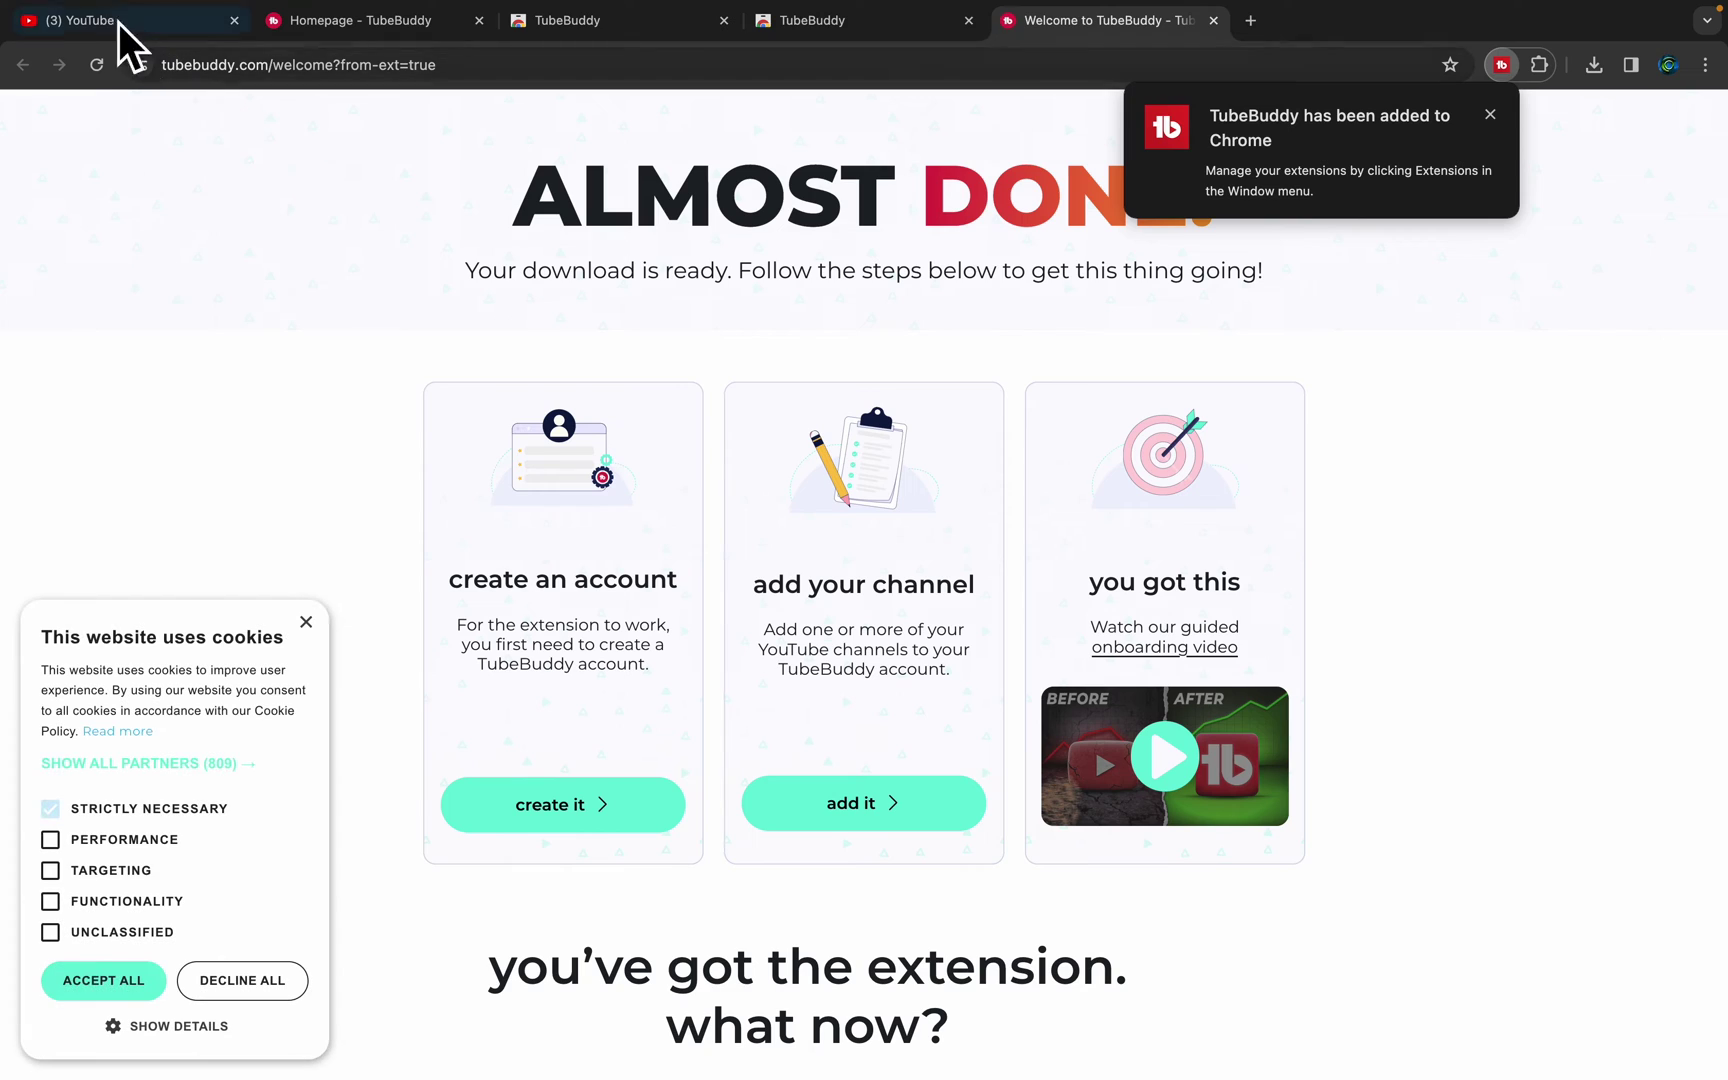
# Reload YouTube and sign TubeBuddy in with the channel's Google account, allowing YouTube access.
pyautogui.click(93, 28)
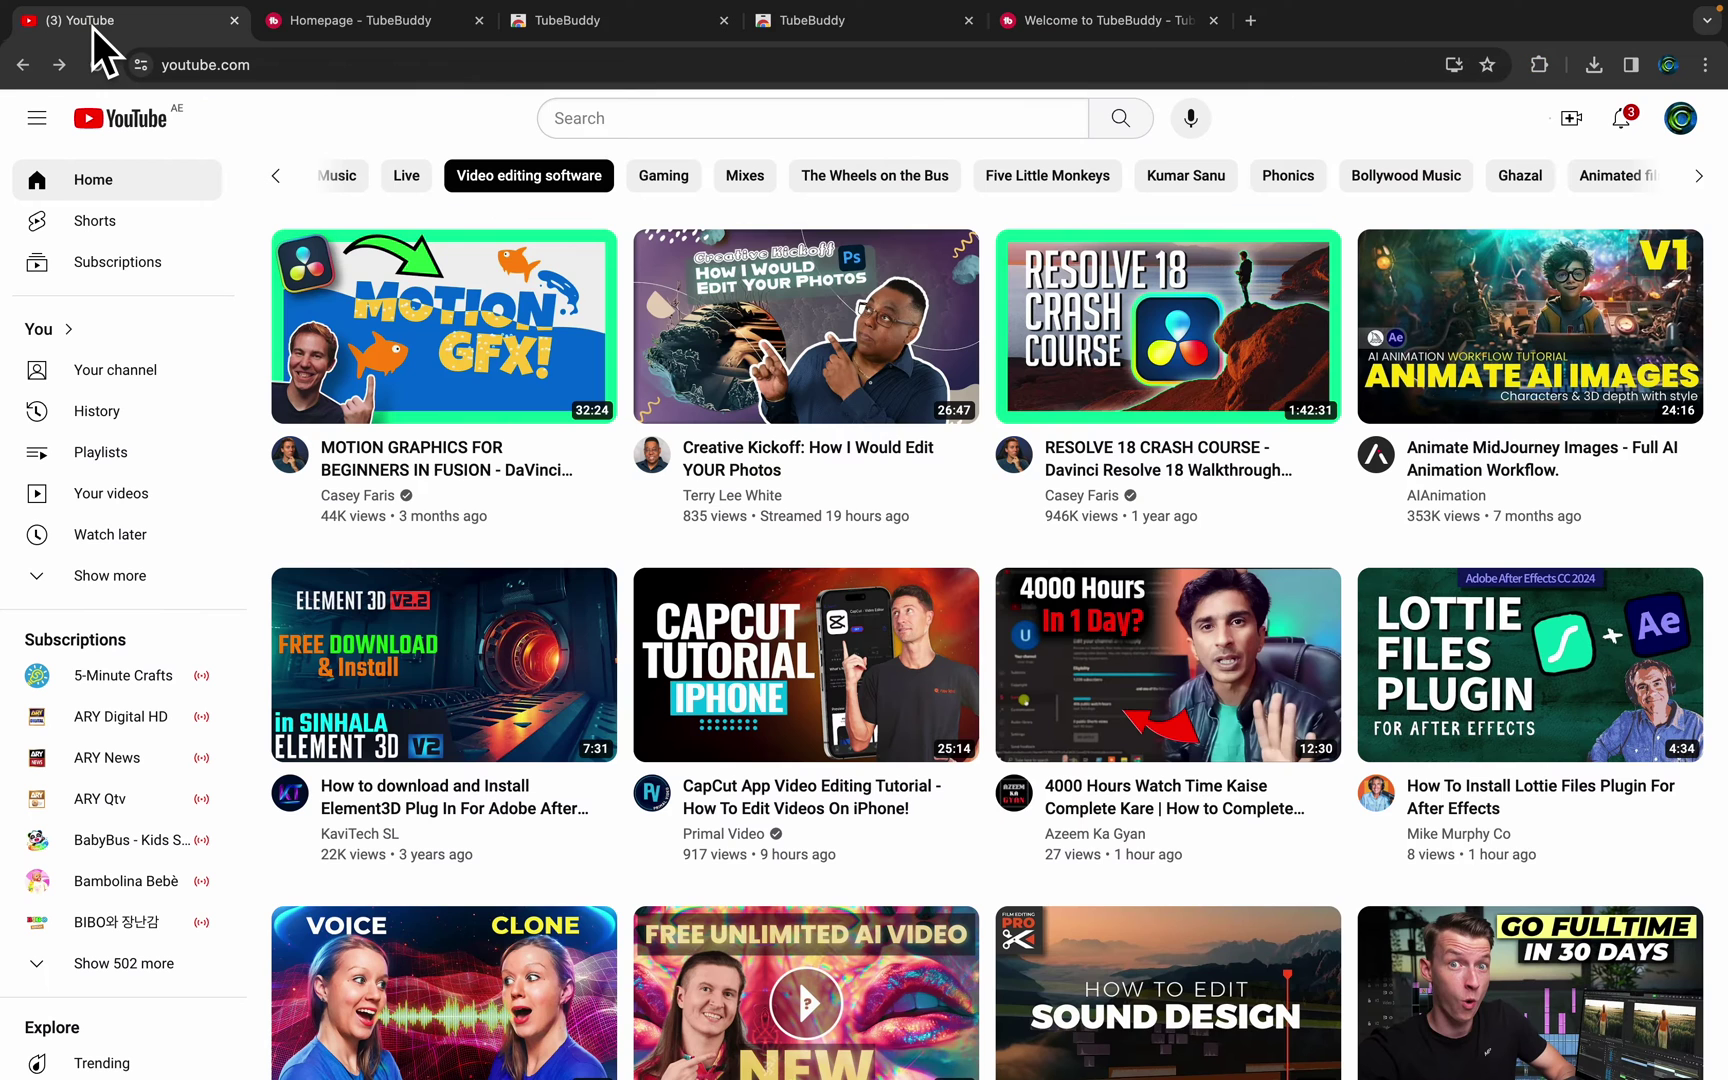
pyautogui.click(94, 66)
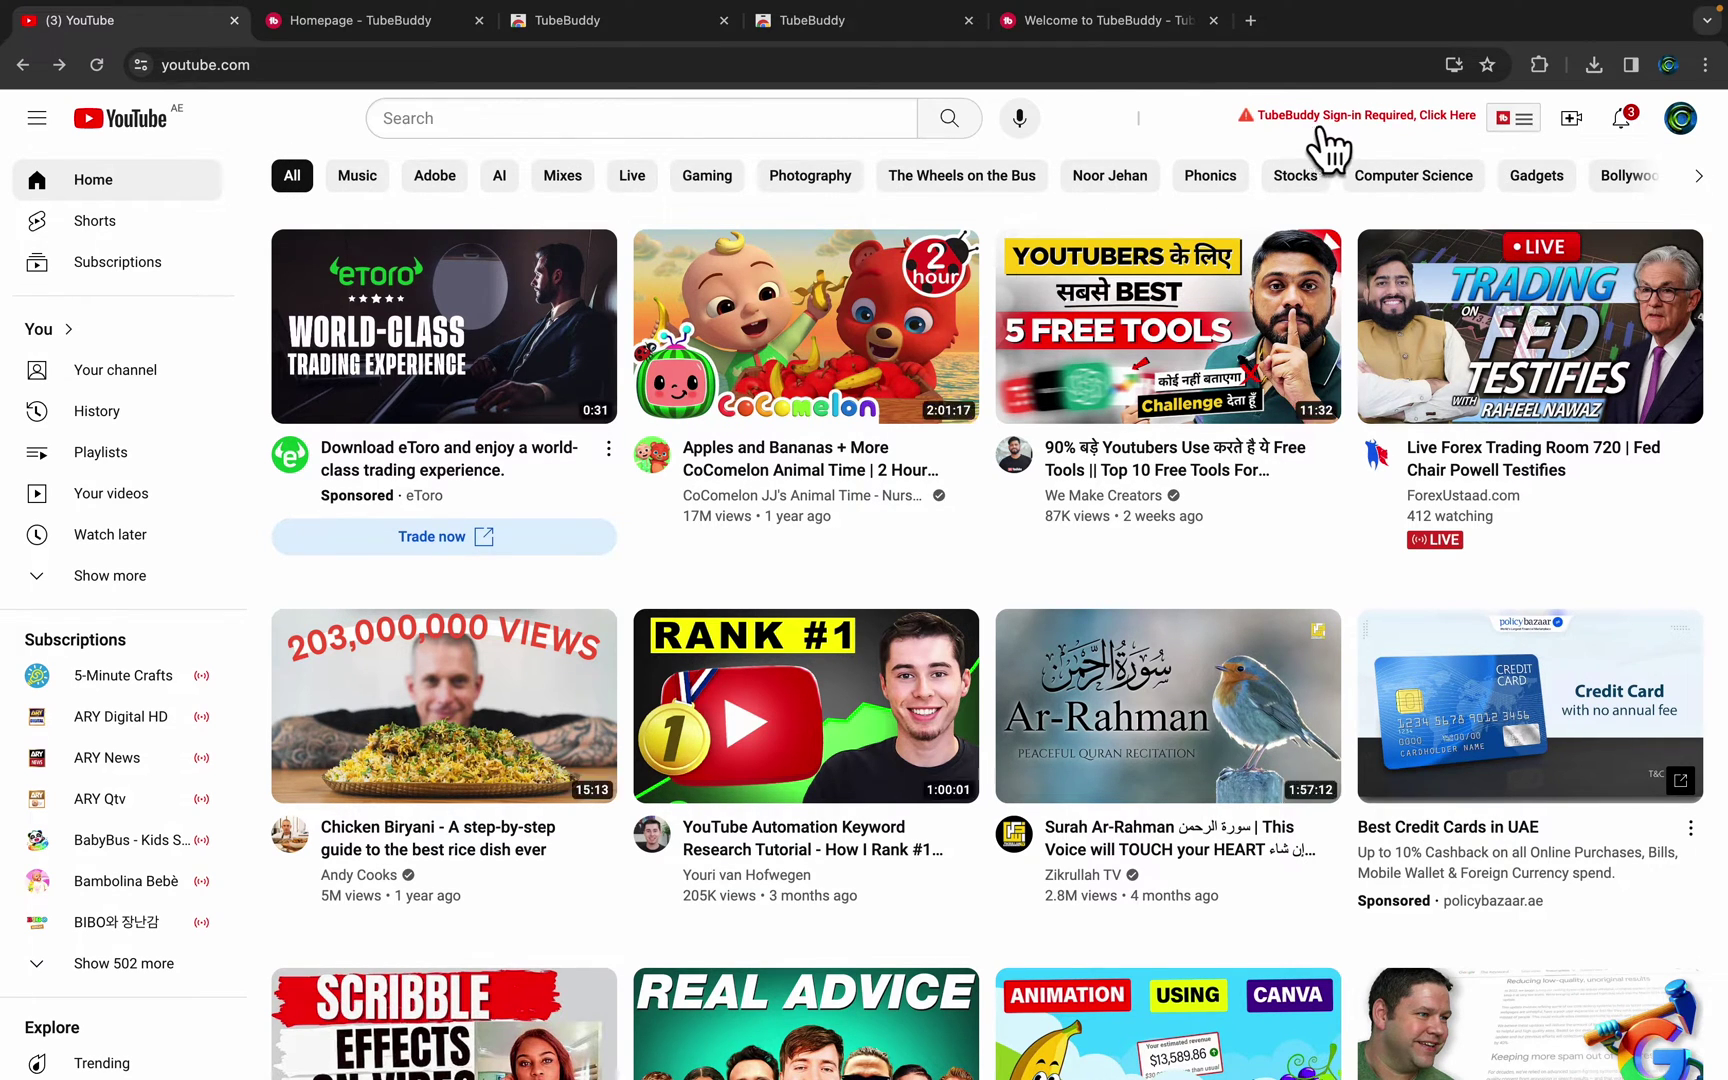
pyautogui.click(1520, 120)
pyautogui.click(1057, 490)
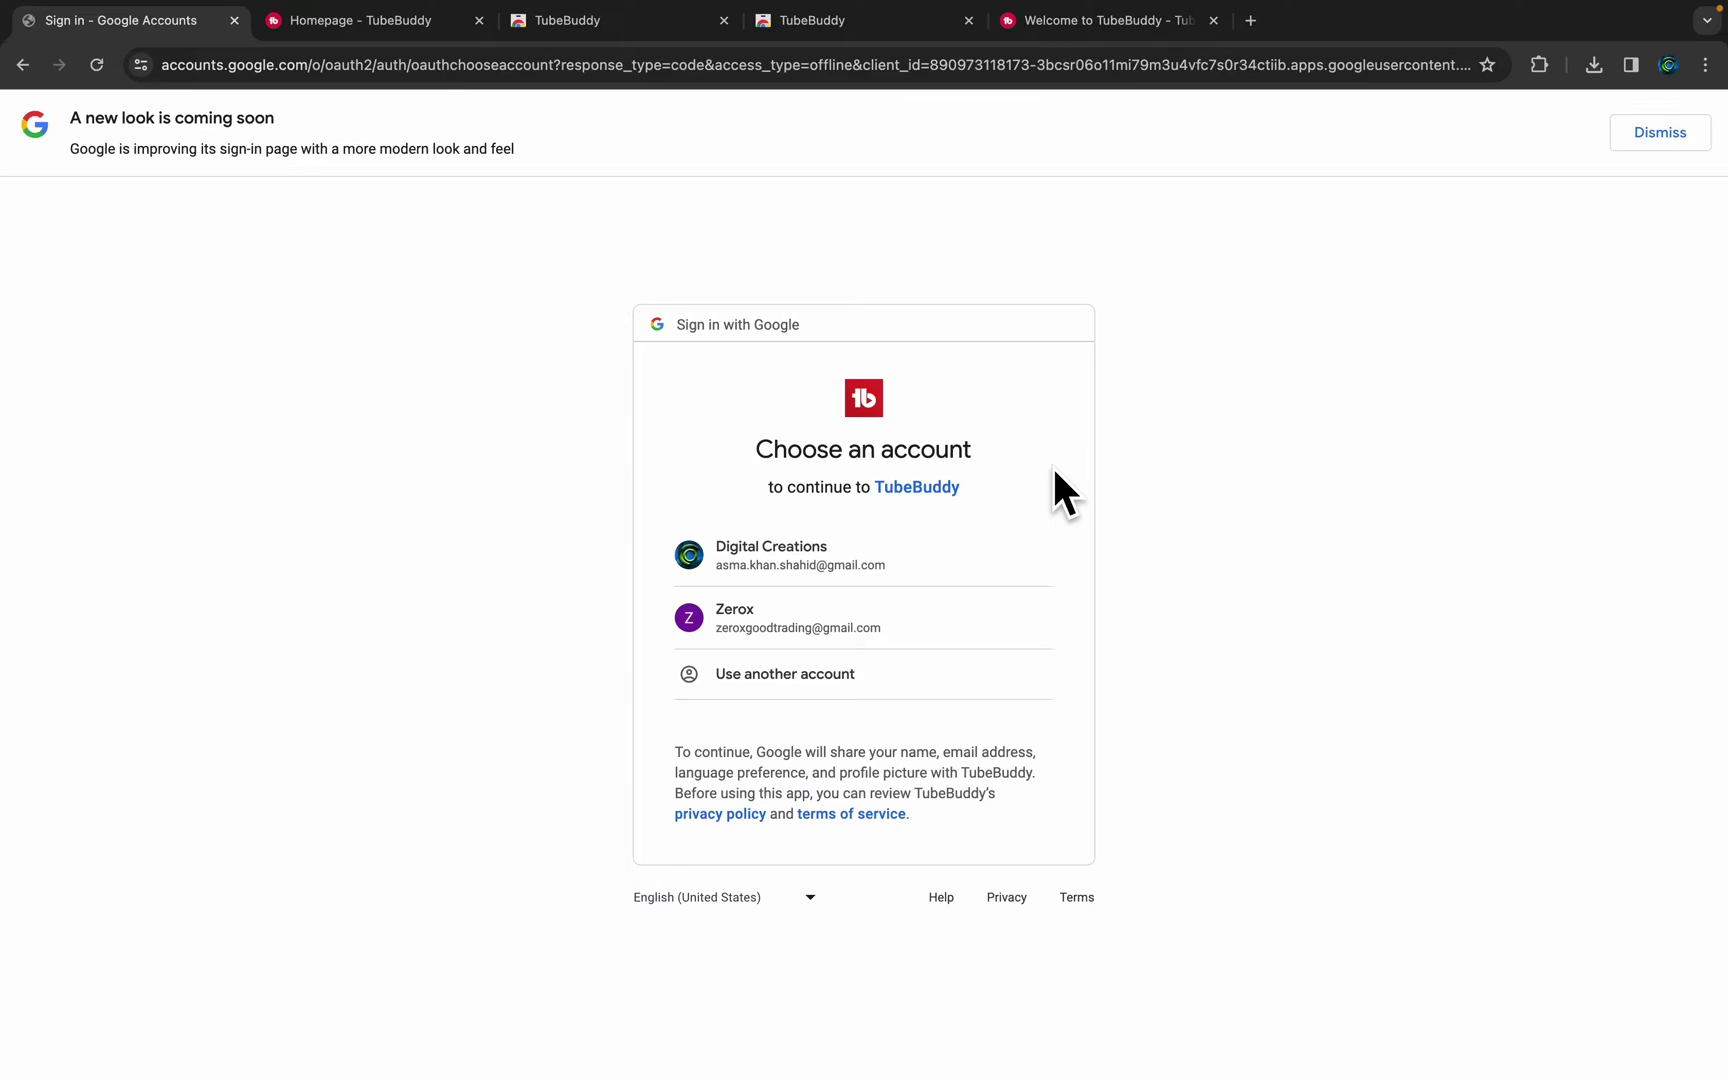
pyautogui.click(822, 560)
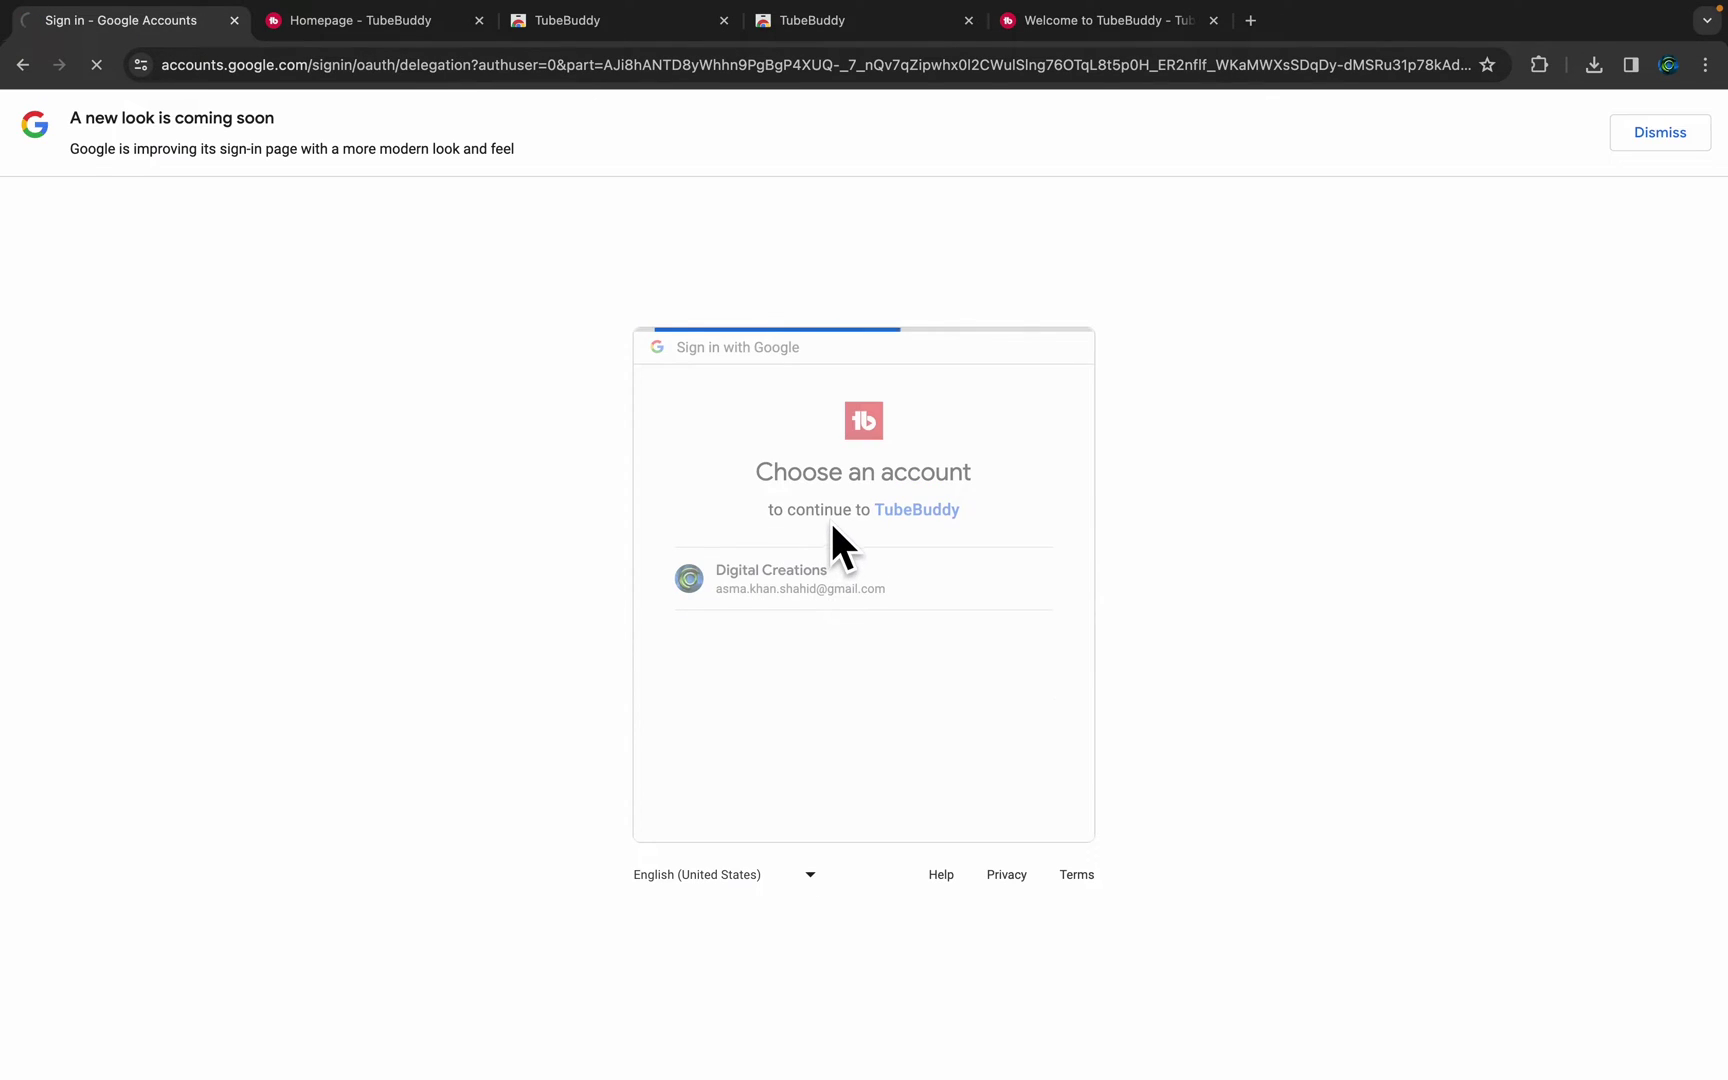
pyautogui.click(941, 730)
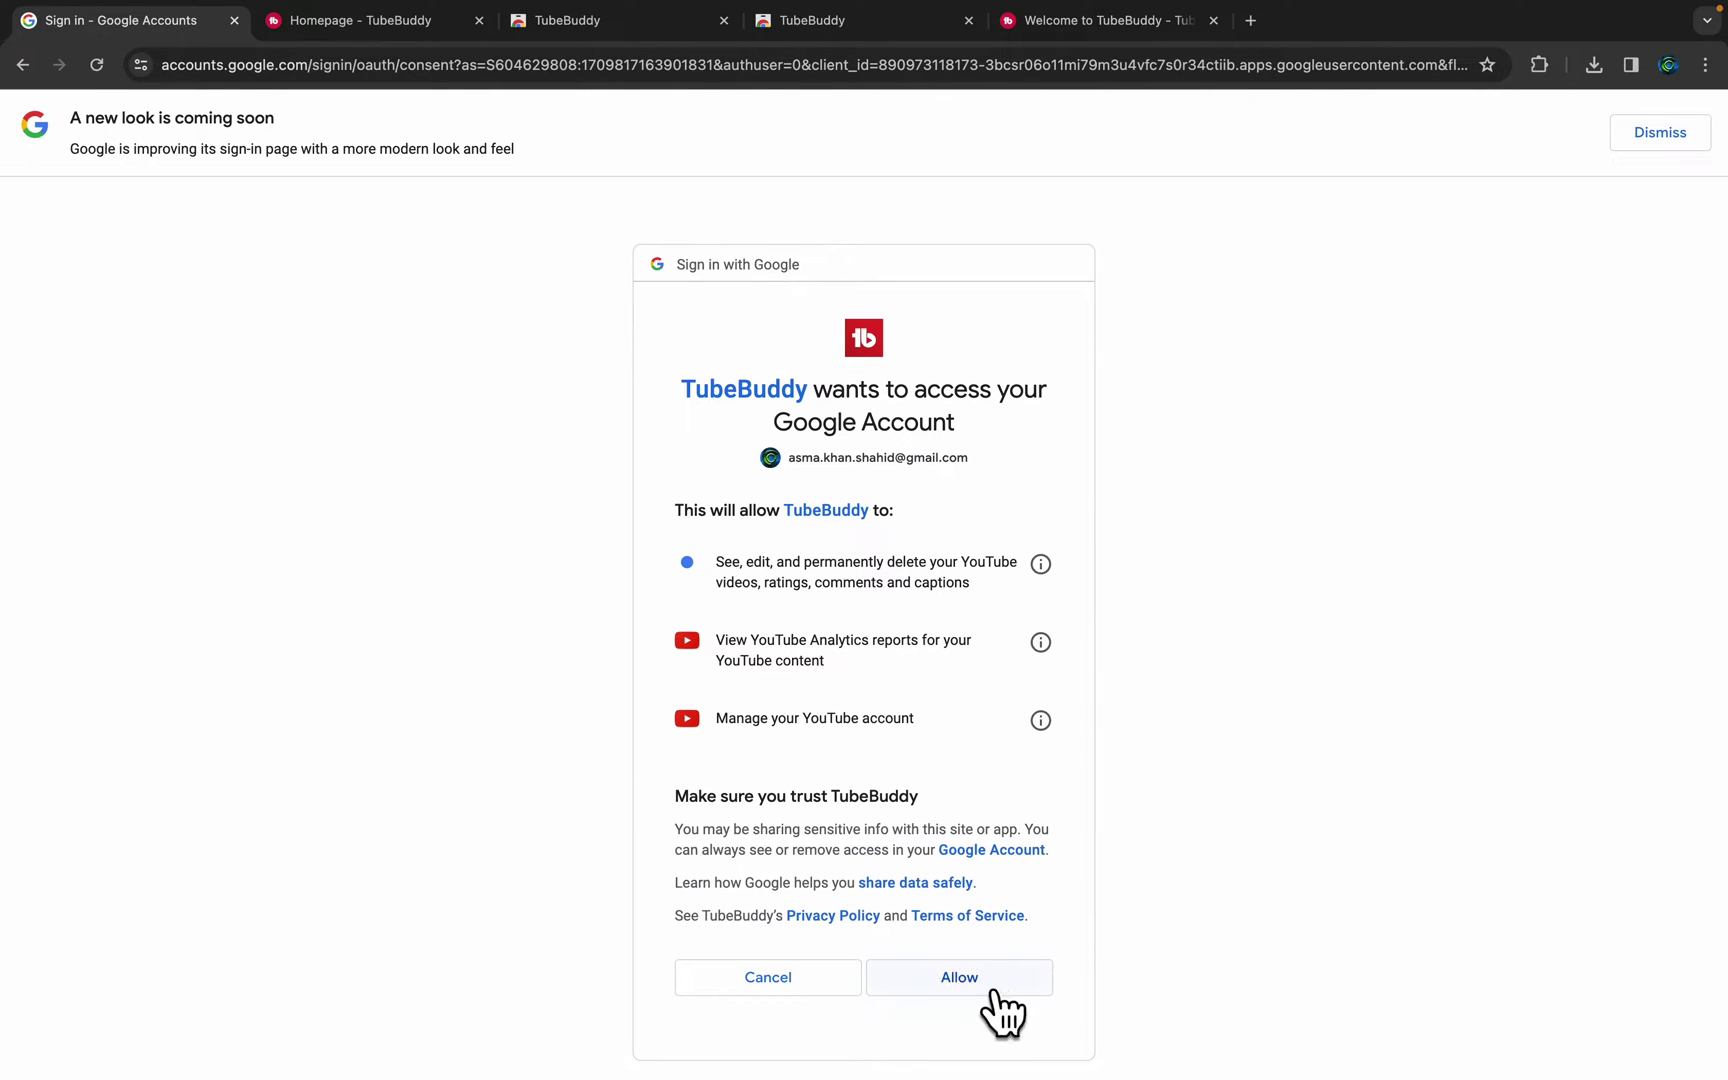
pyautogui.click(979, 984)
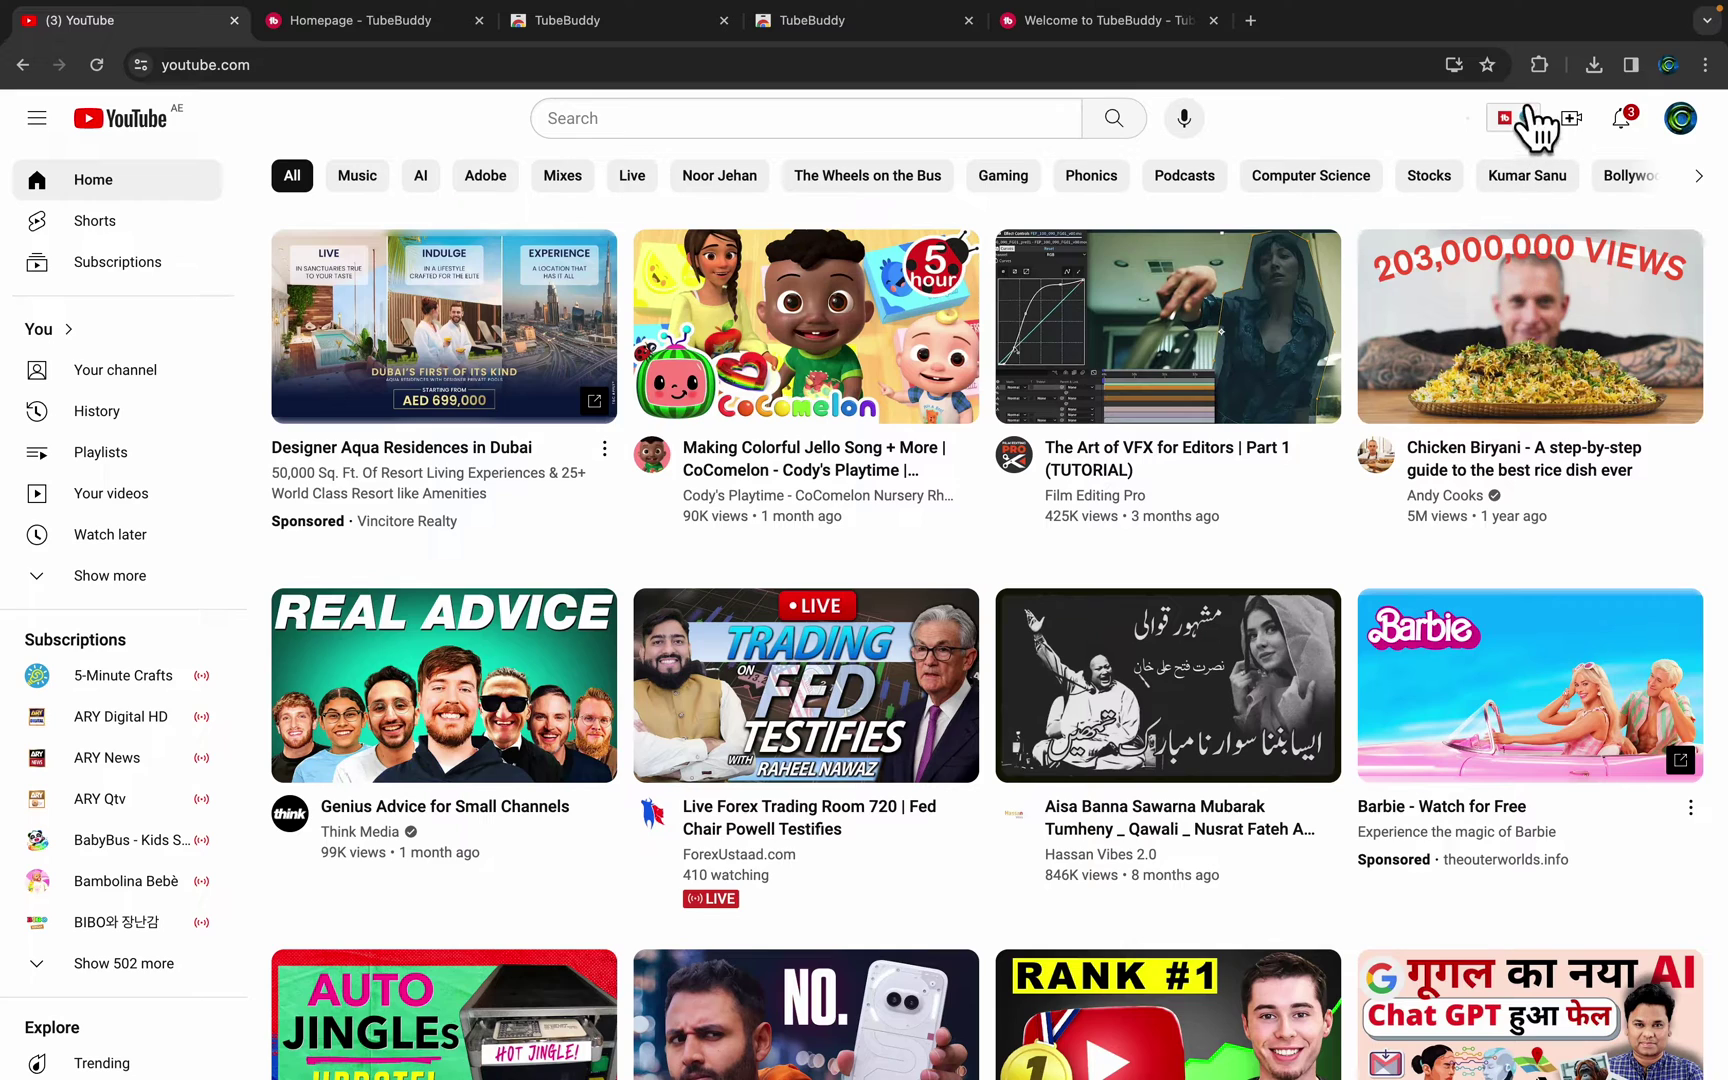
# Launch TubeBuddy's Keyword Explorer and search the keyword 'google chrome download'.
pyautogui.click(1508, 118)
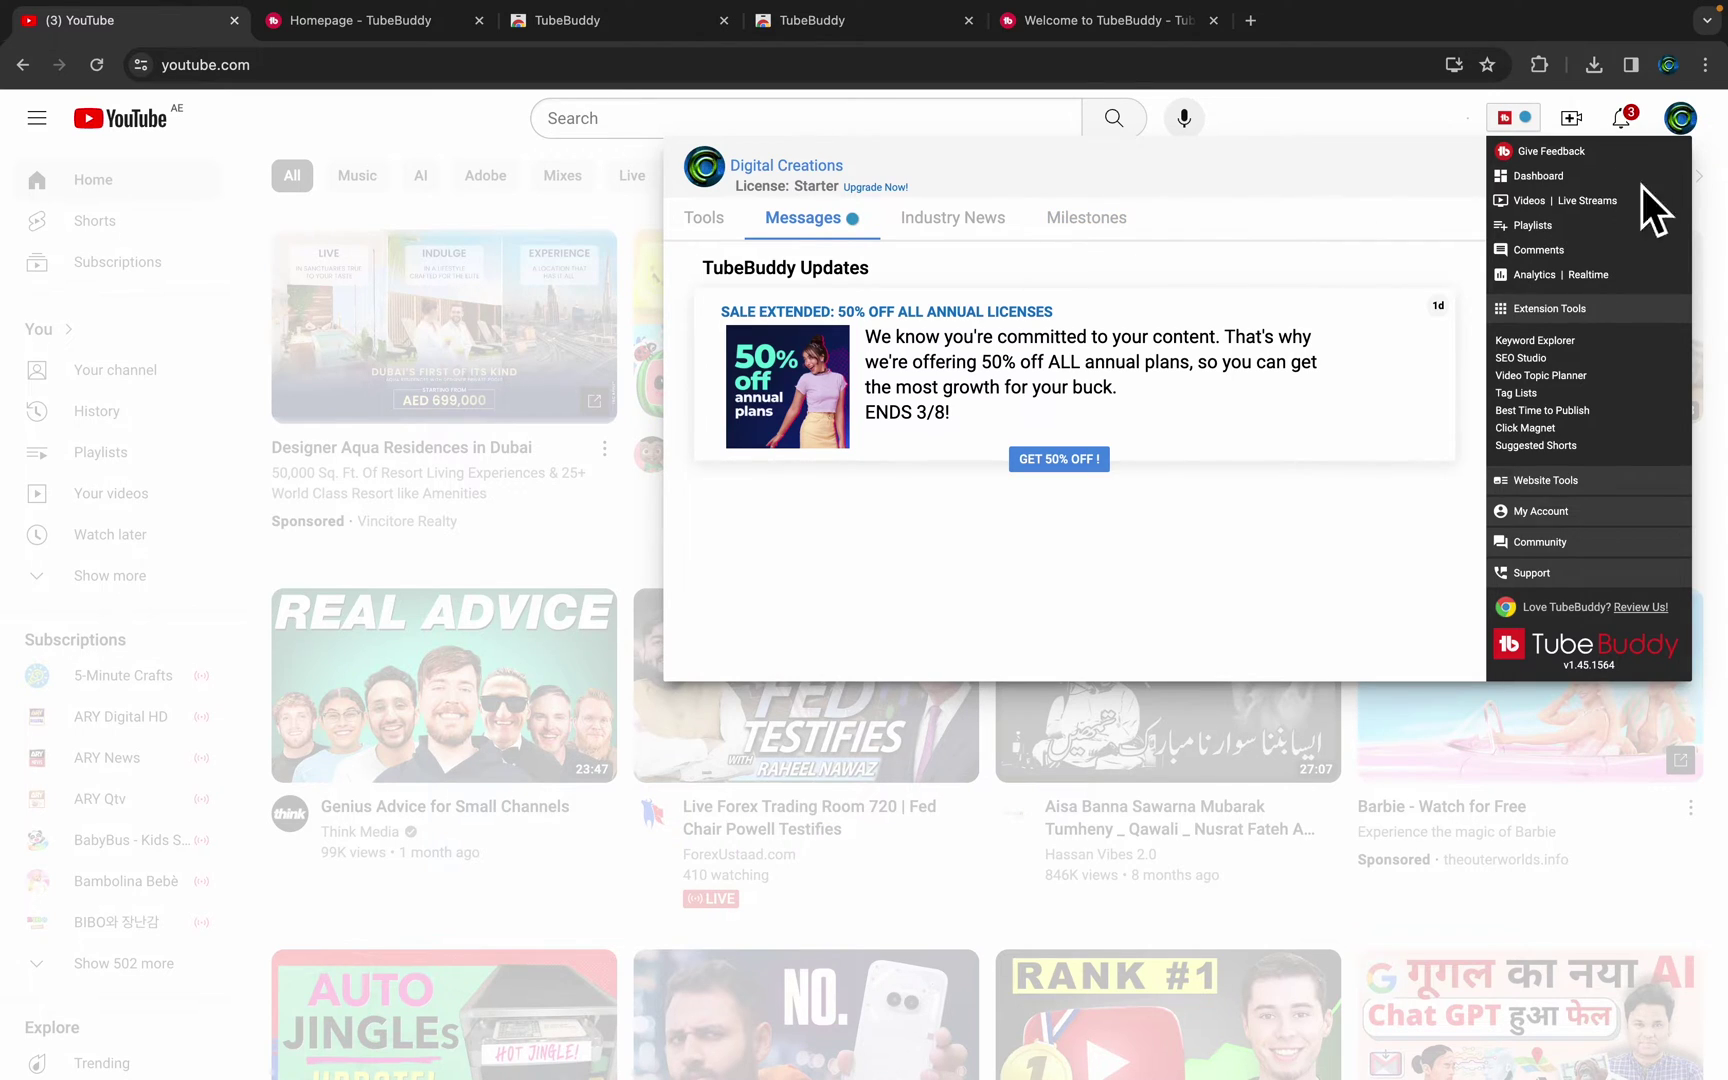
pyautogui.click(1550, 342)
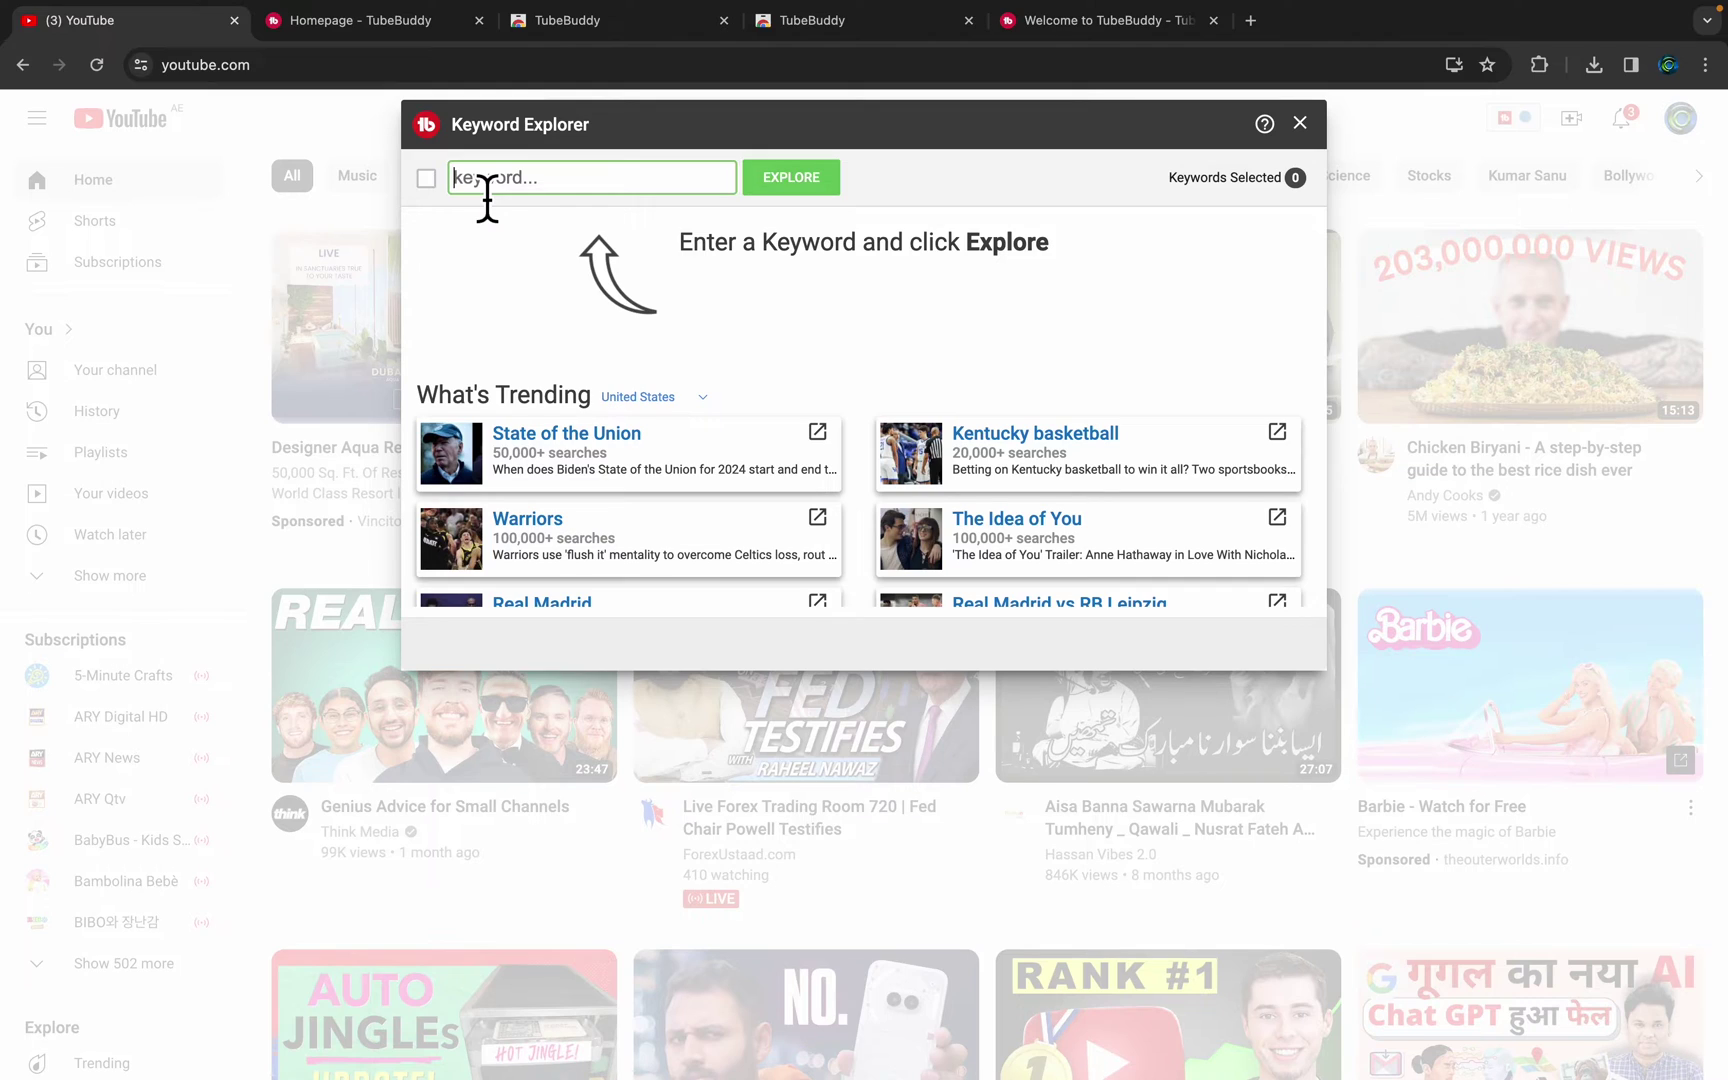
pyautogui.write('goolg')
pyautogui.press('BackSpace')
pyautogui.press('BackSpace')
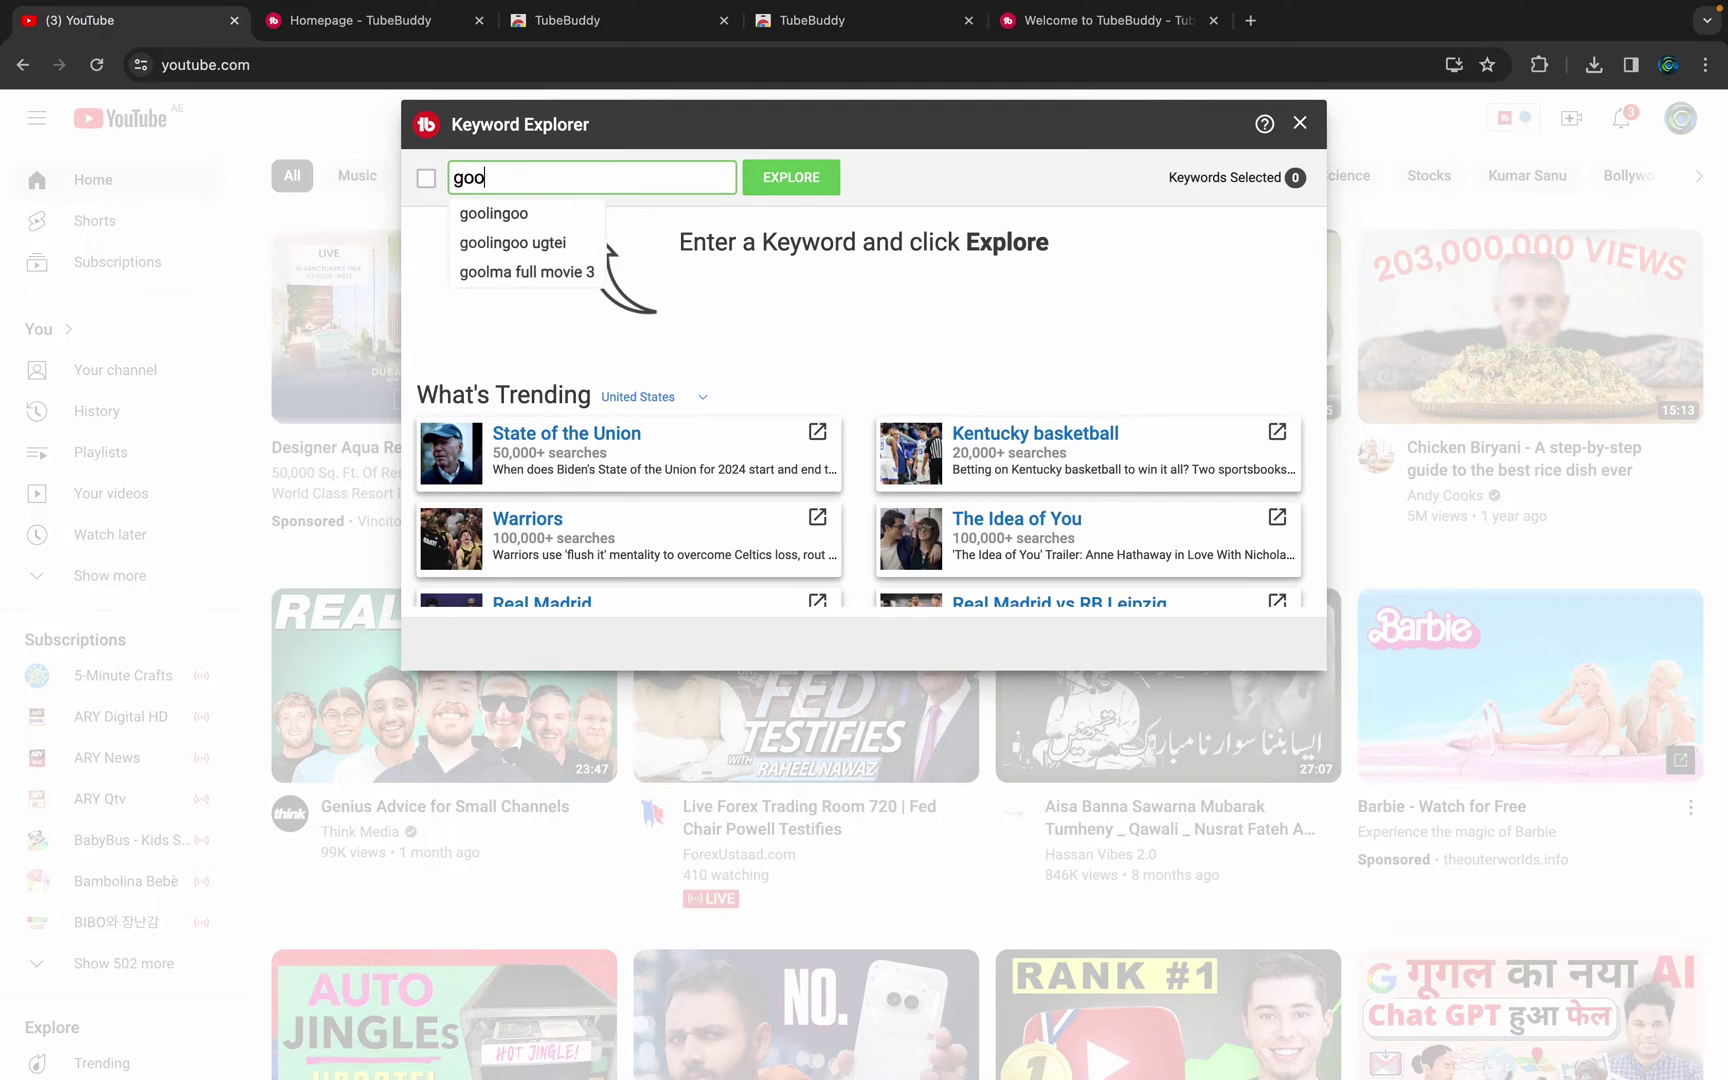
pyautogui.write('gle c')
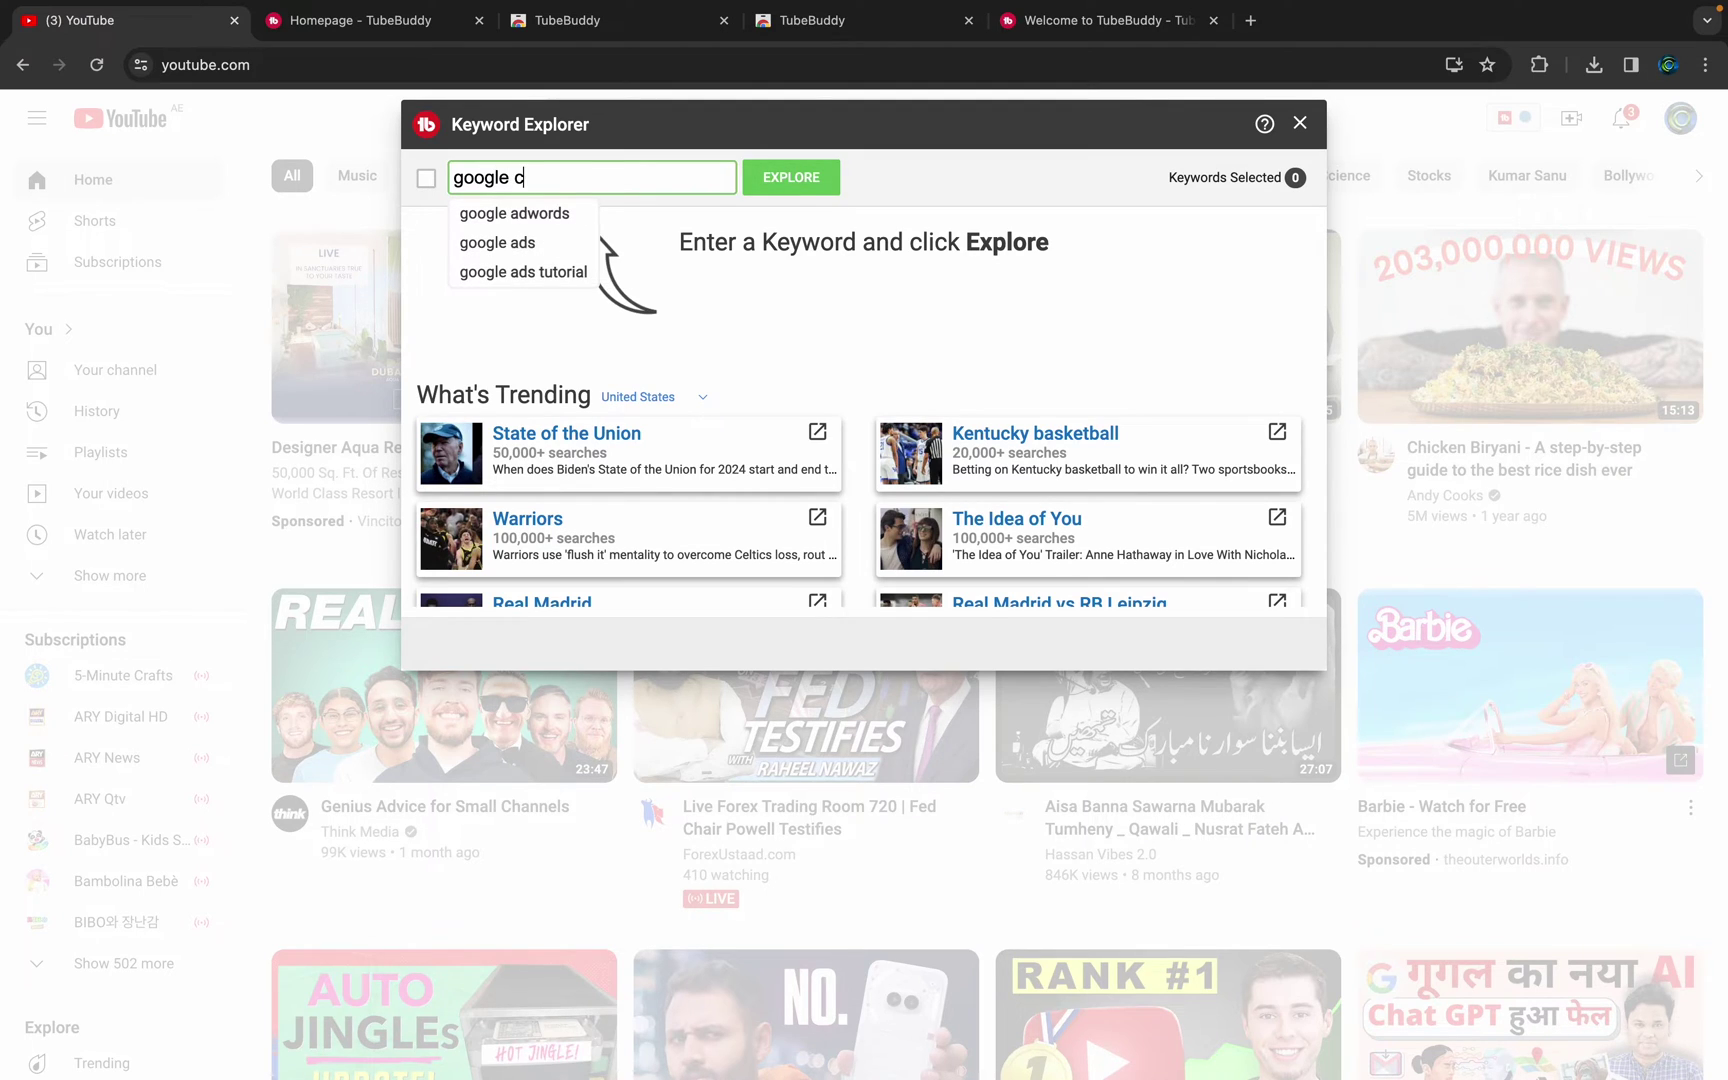
pyautogui.write('ho')
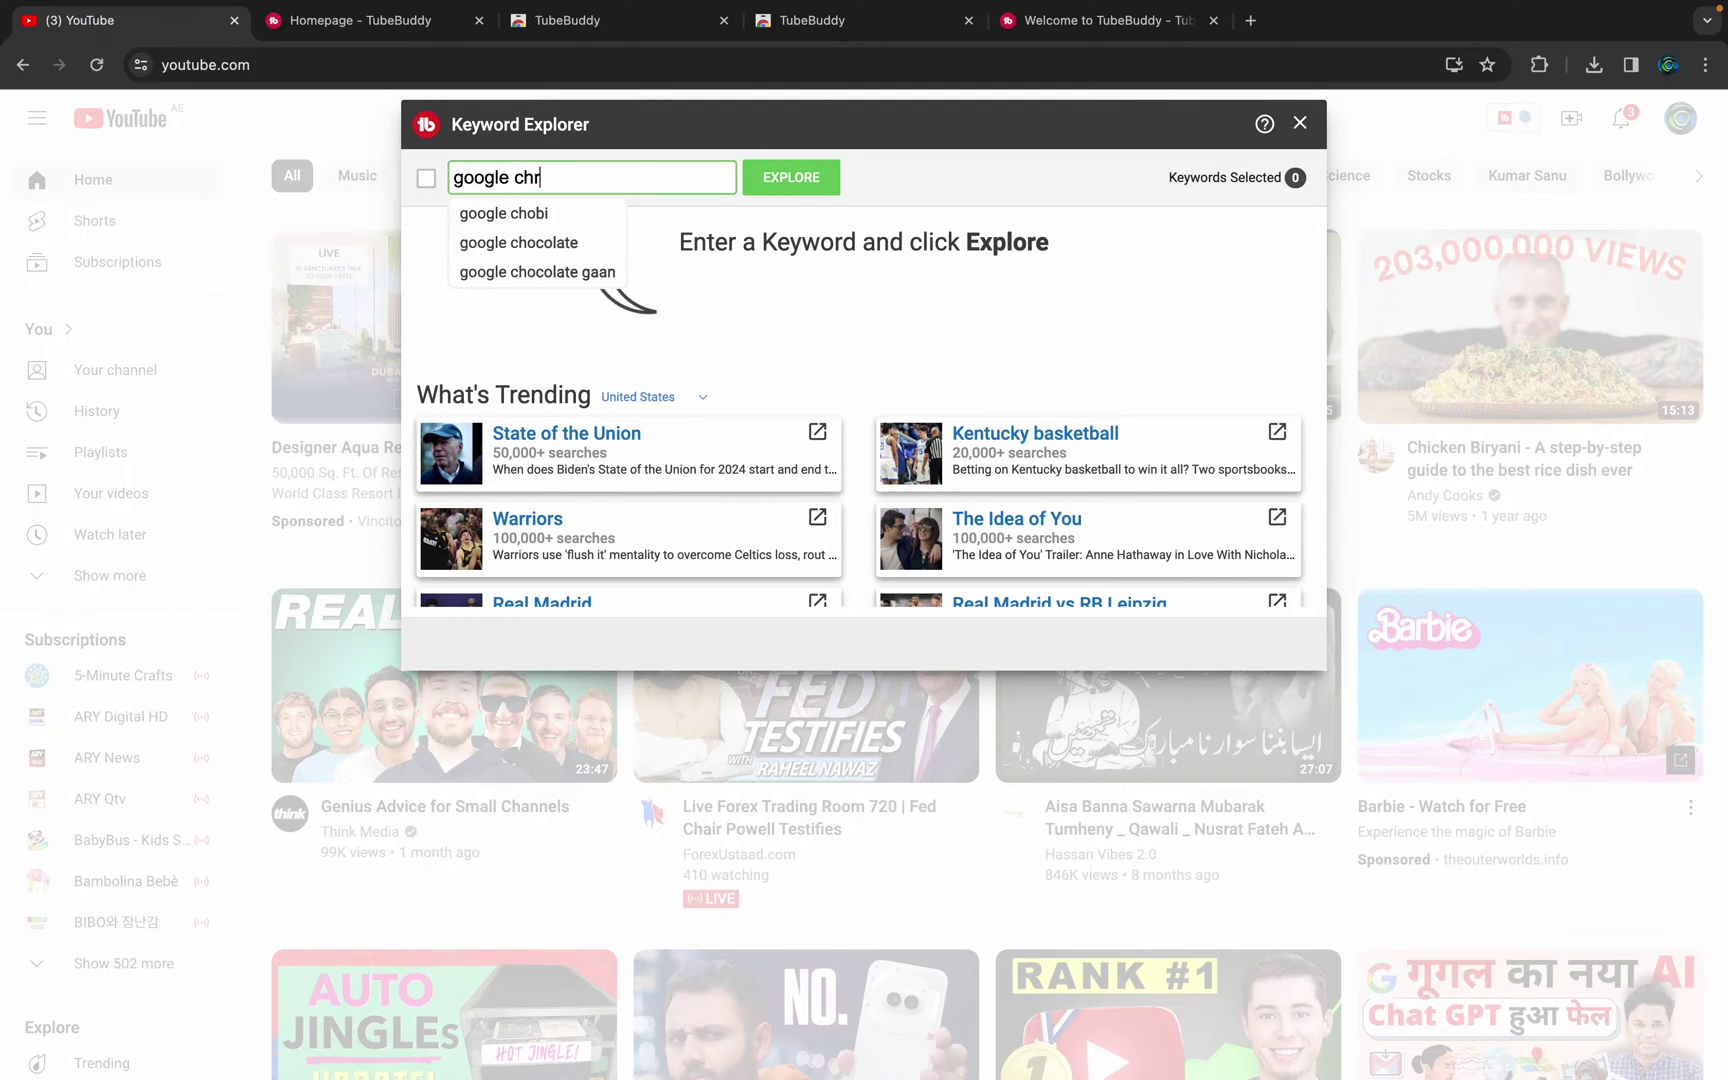
pyautogui.write('ome downl')
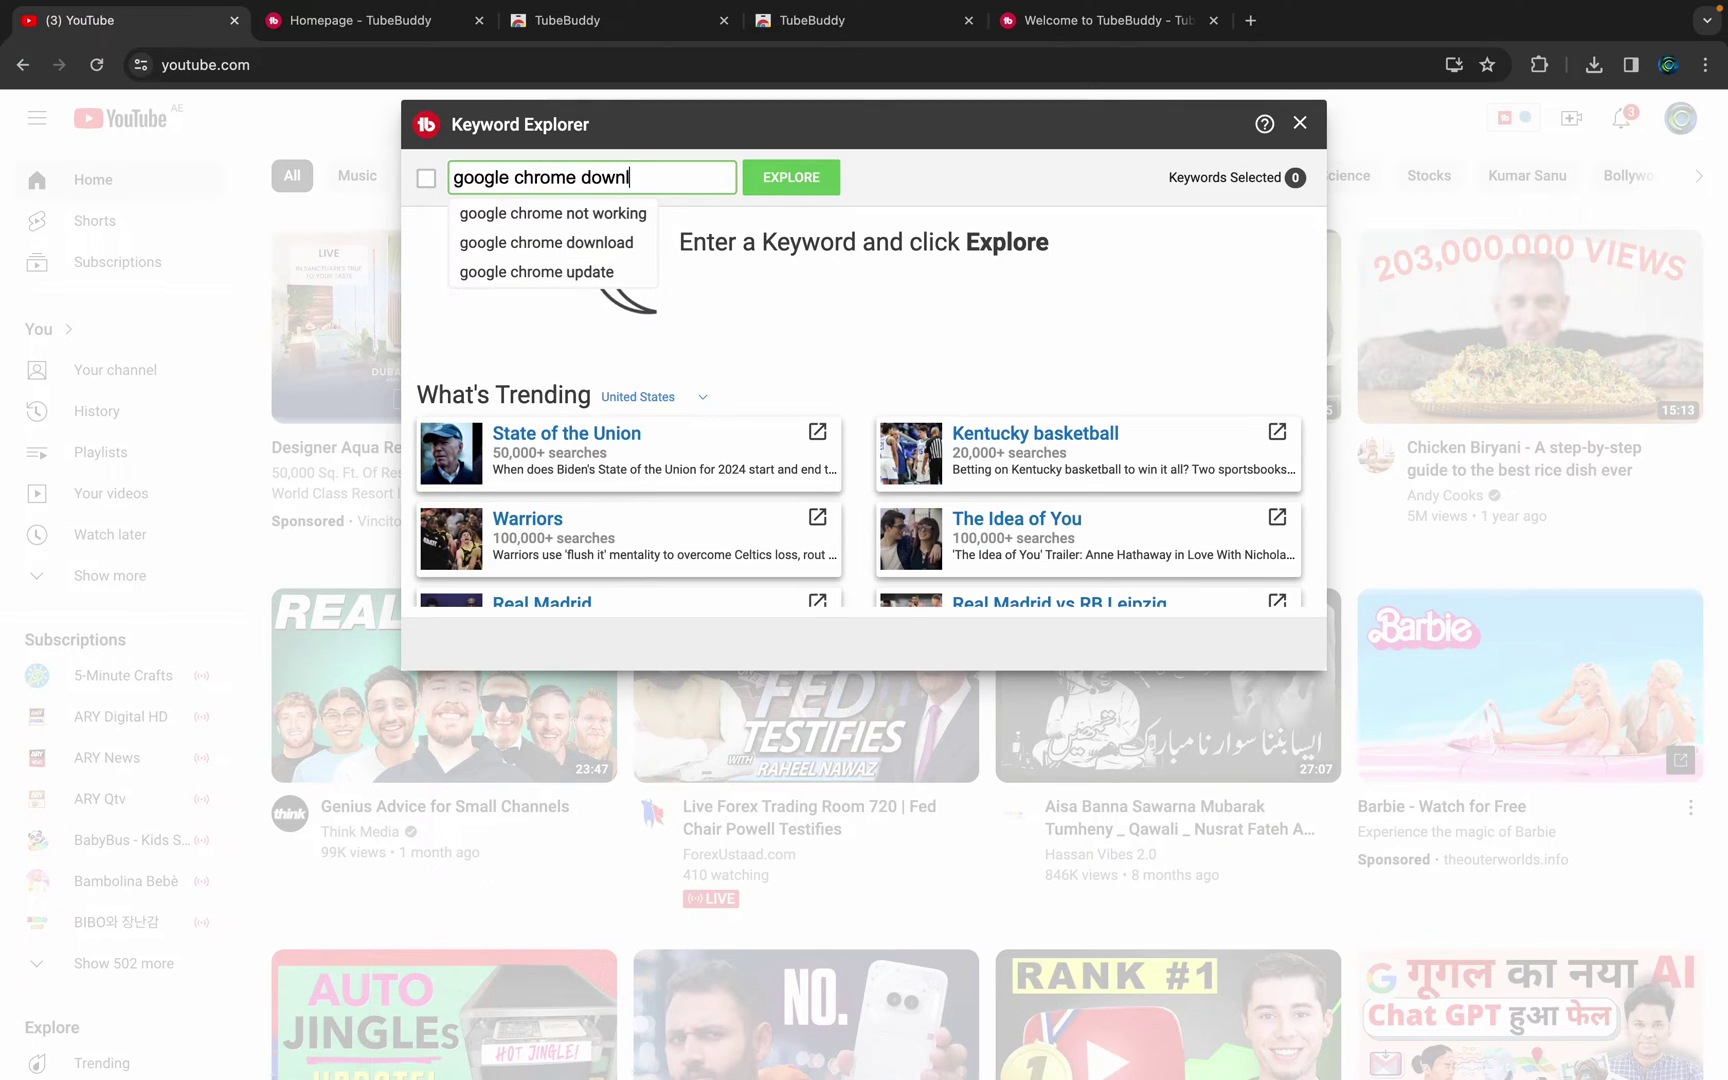
pyautogui.write('oas')
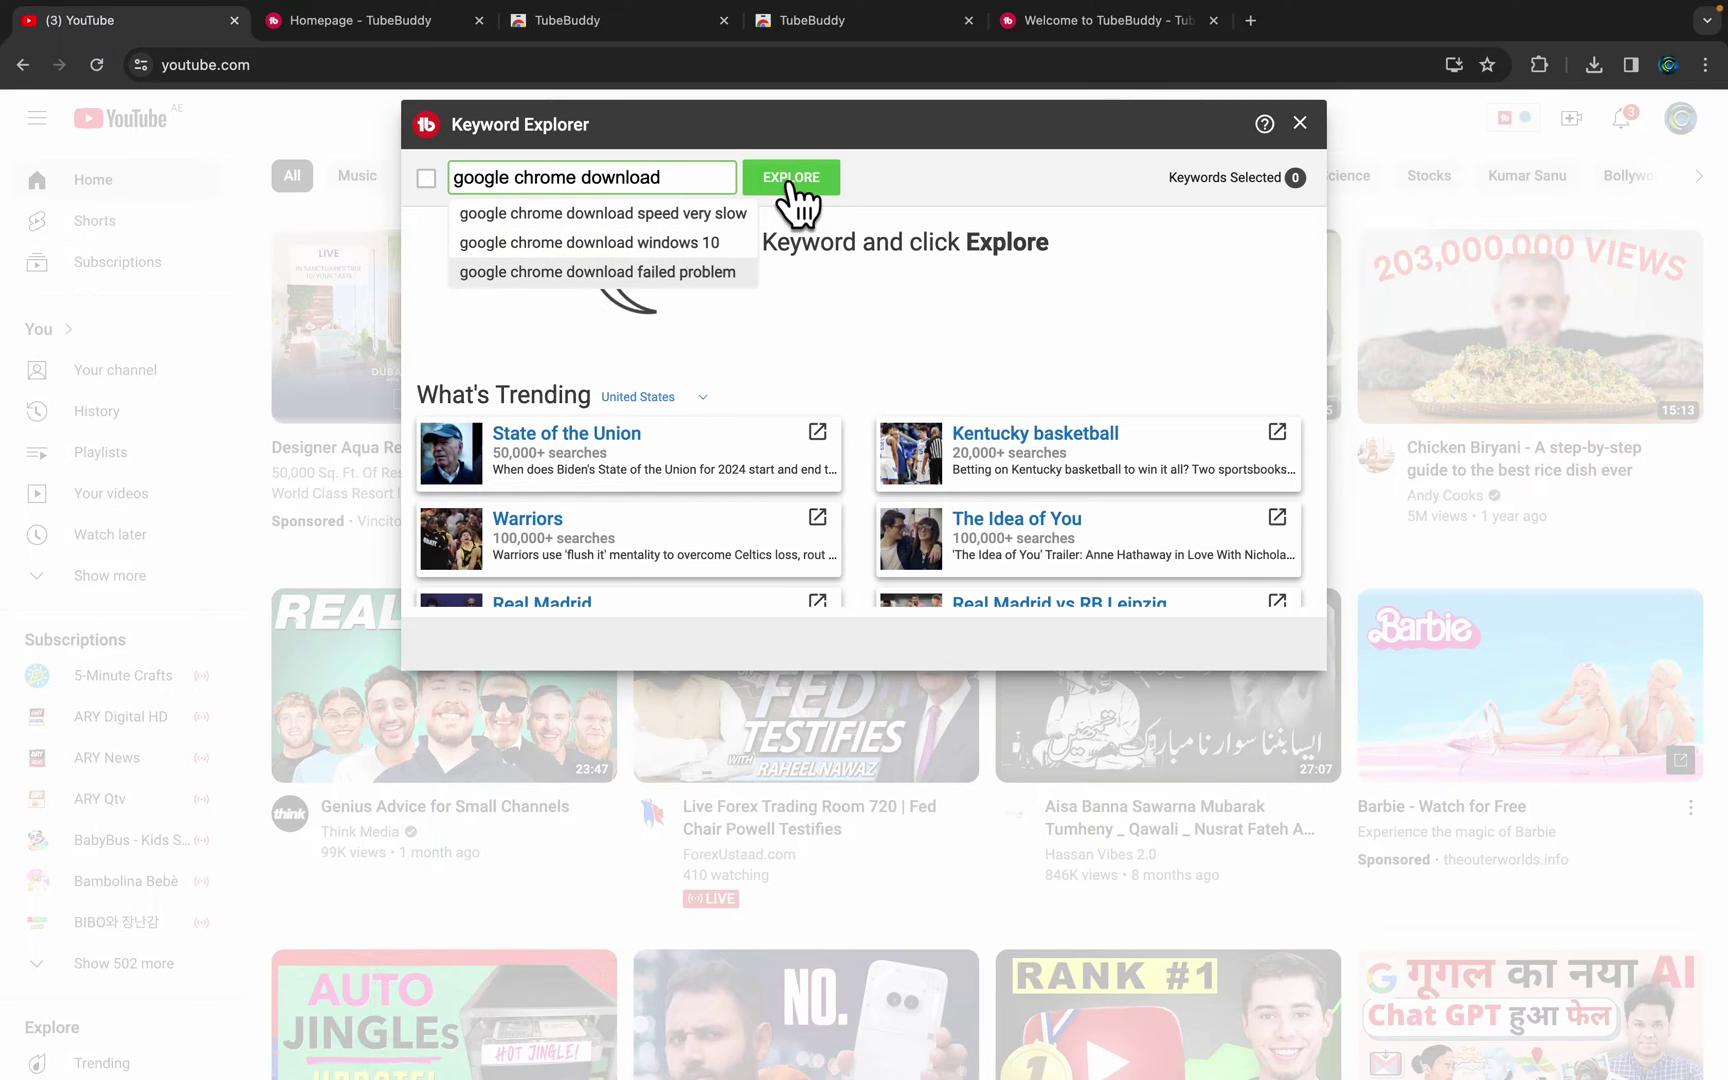
pyautogui.click(790, 185)
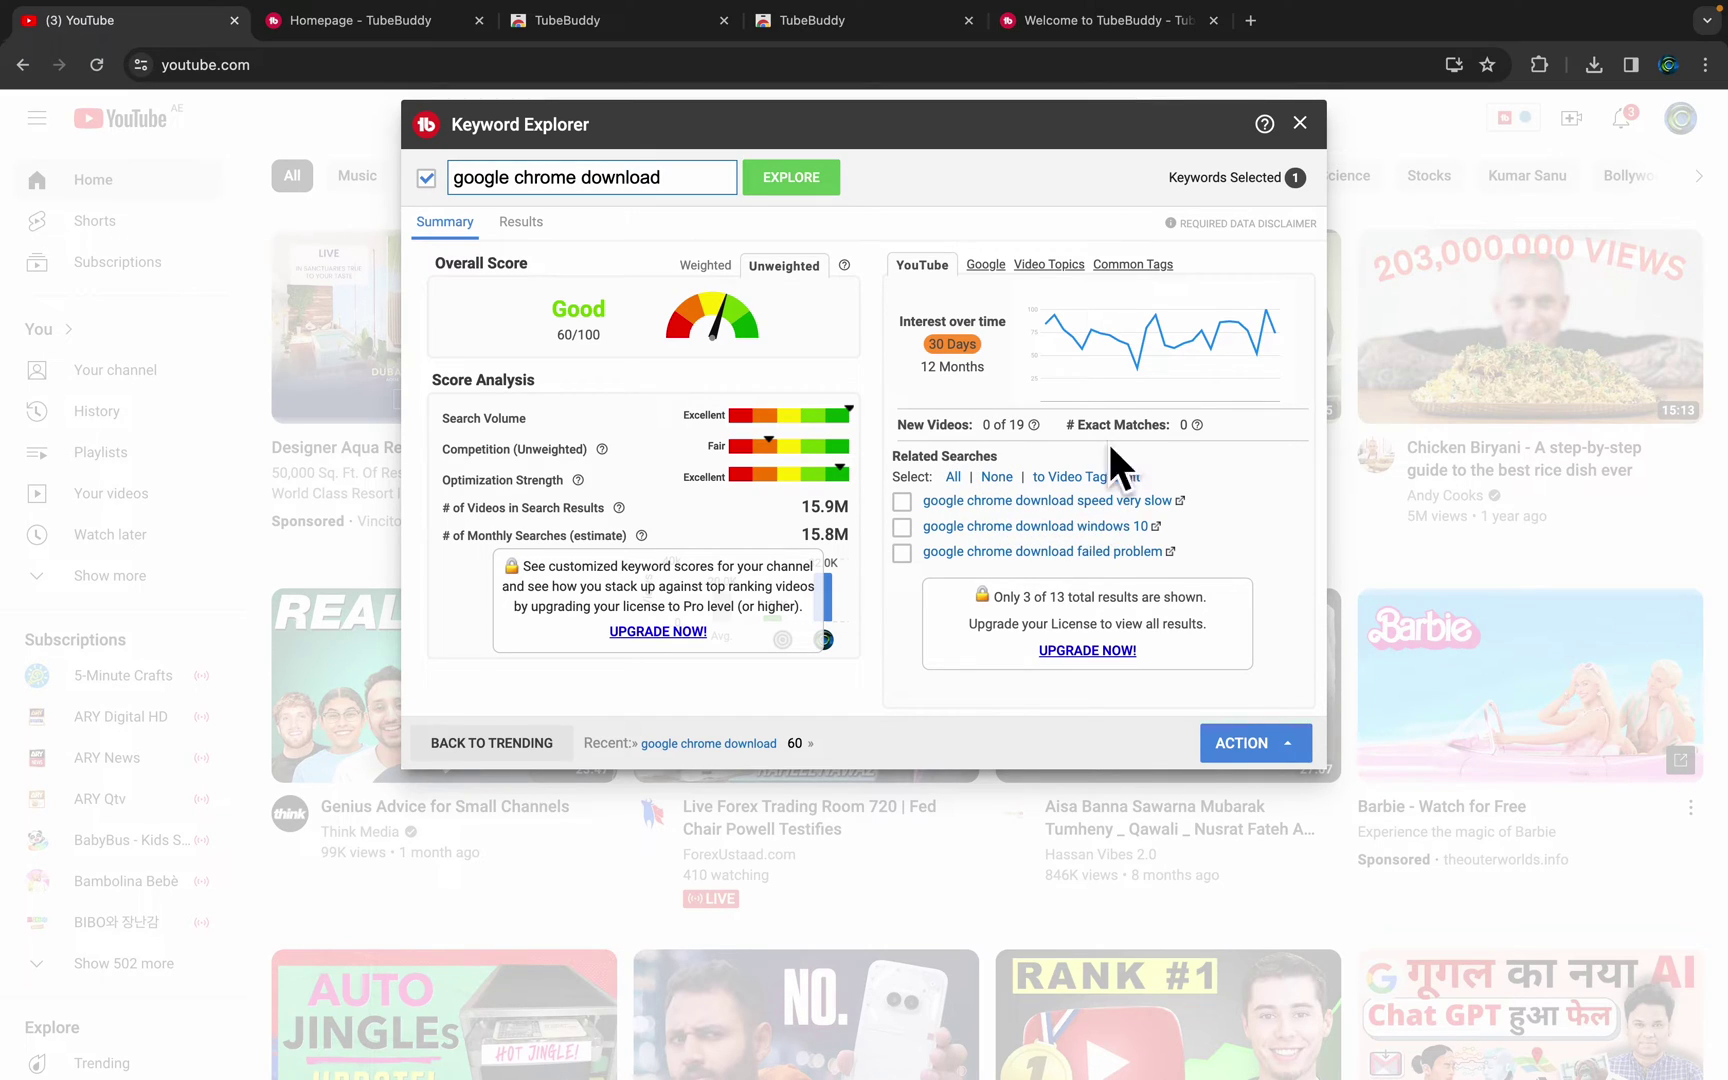
# Review the Google, Video Topics and YouTube related searches and Action menu, then close Keyword Explorer.
pyautogui.click(986, 266)
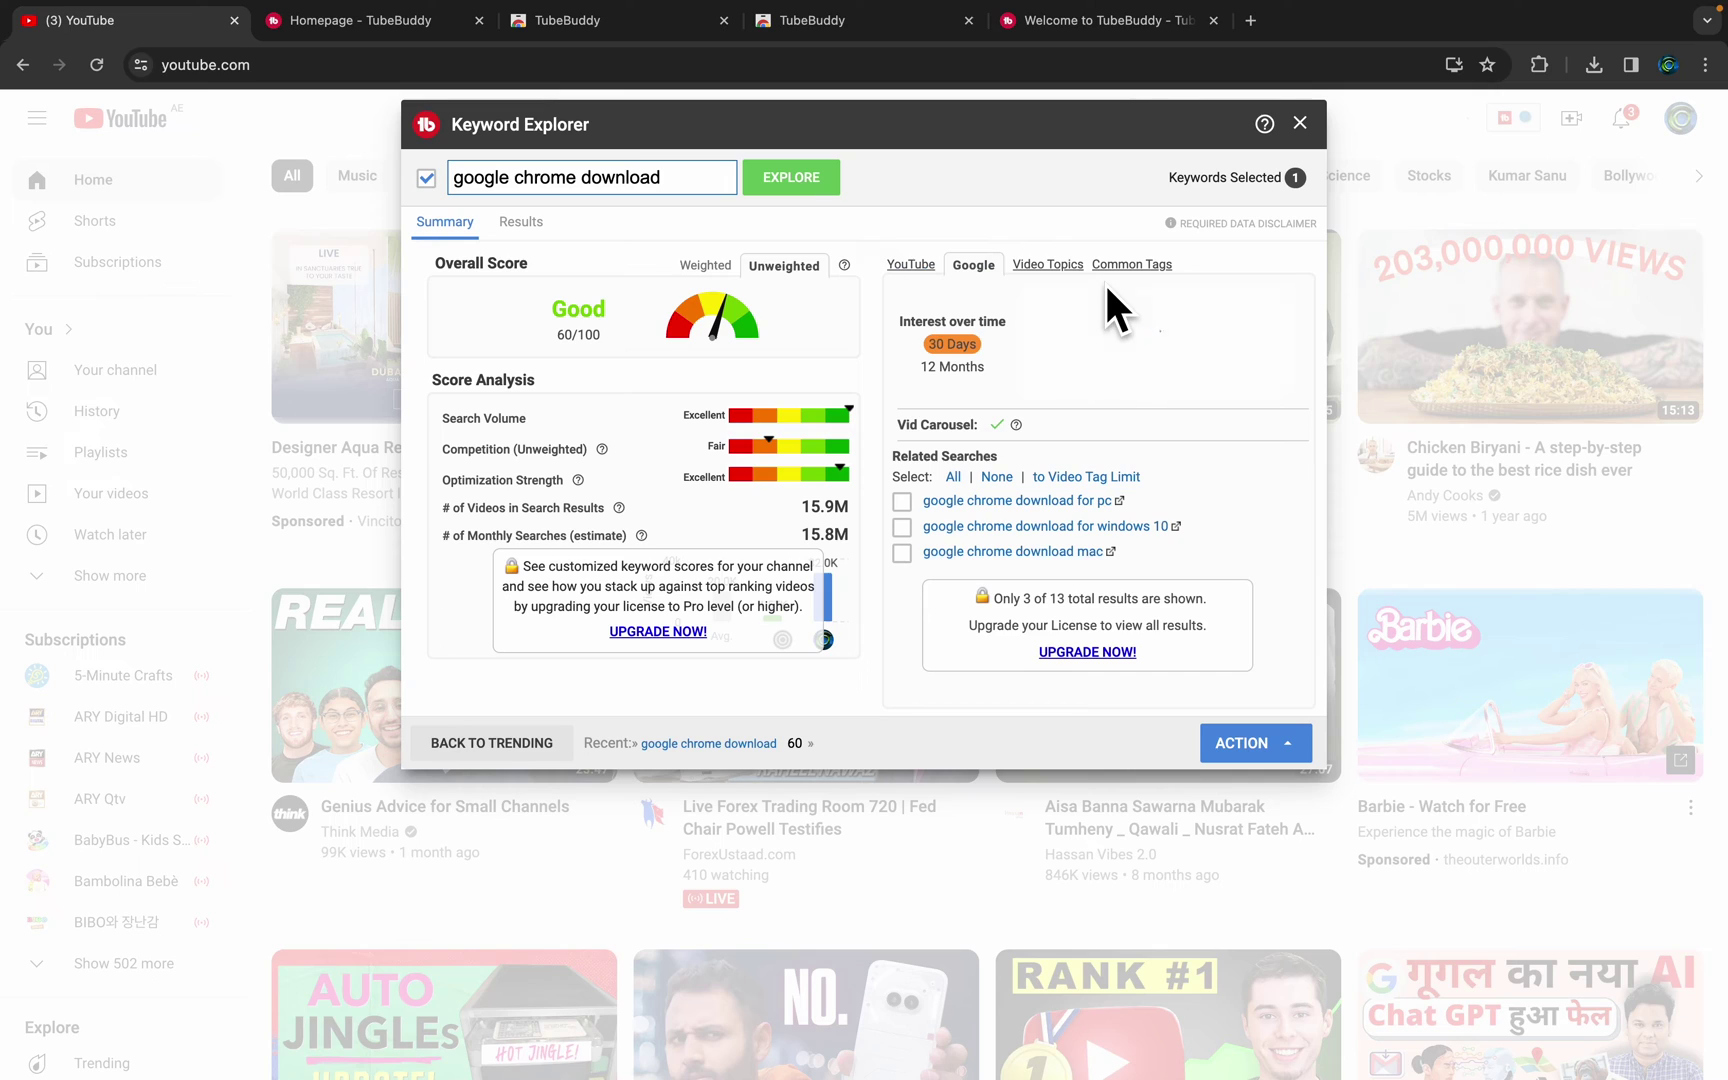
pyautogui.click(1052, 268)
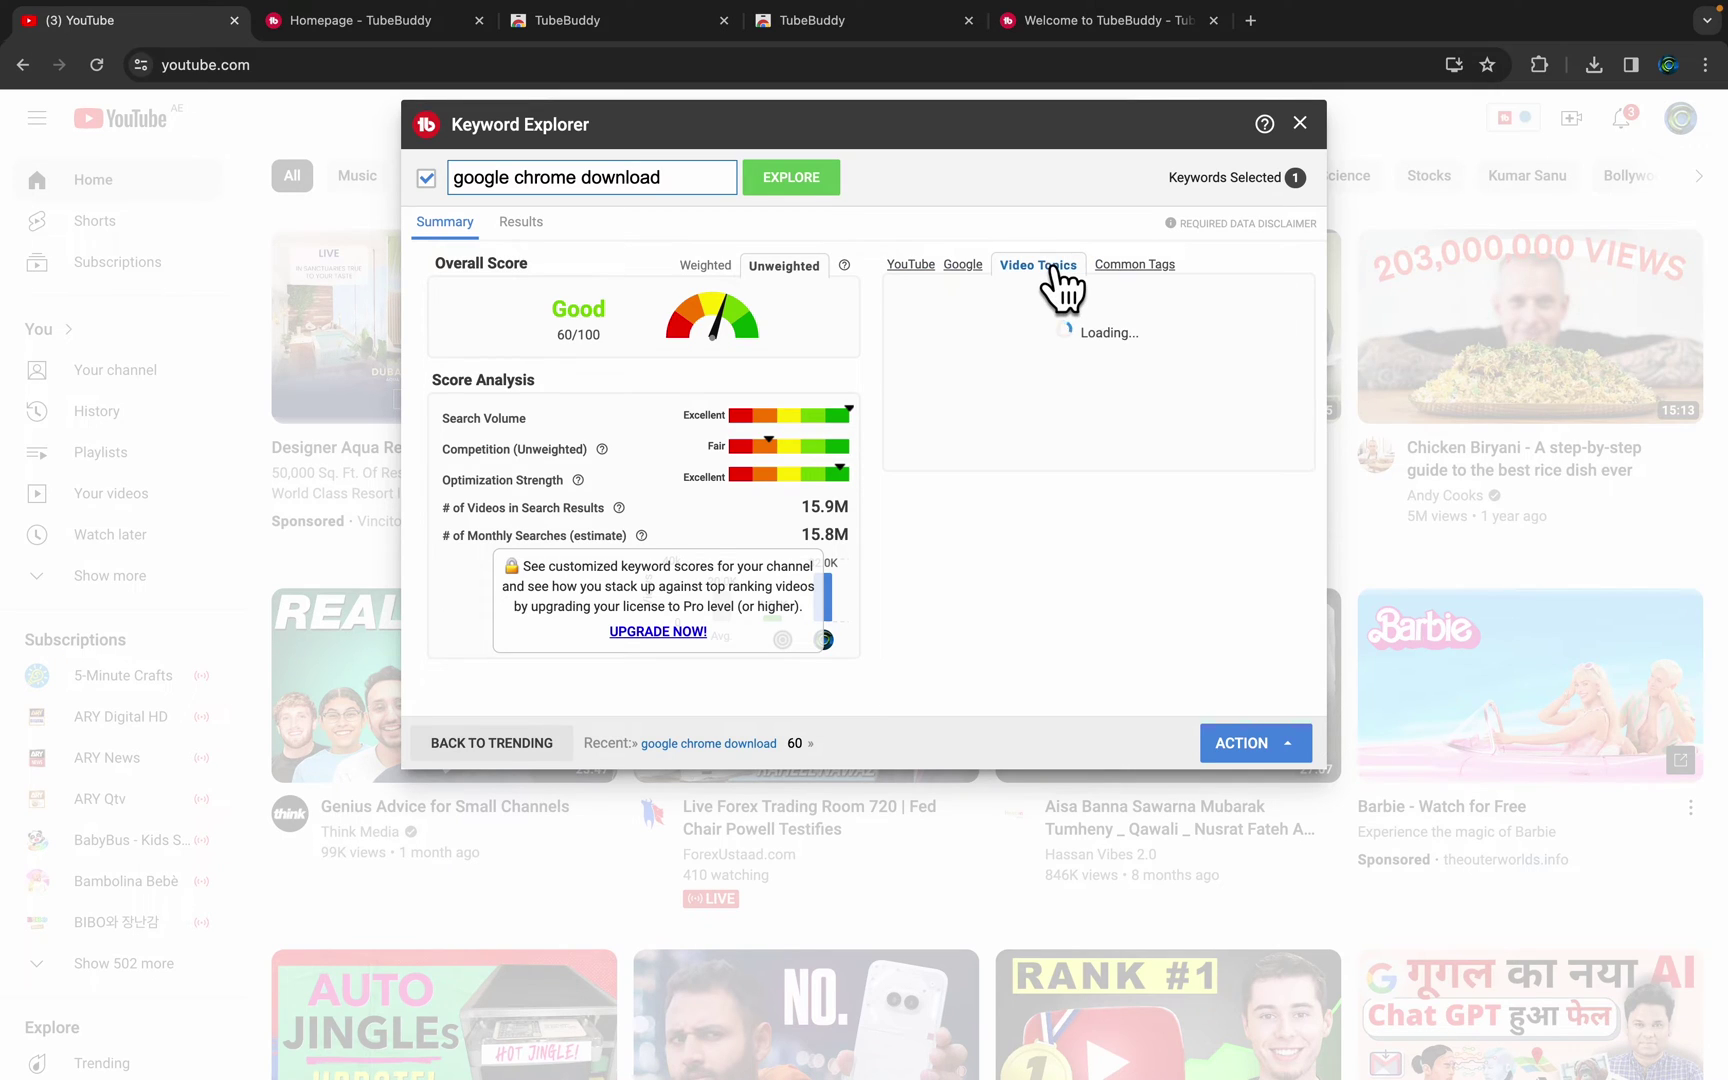
pyautogui.click(962, 268)
pyautogui.click(902, 266)
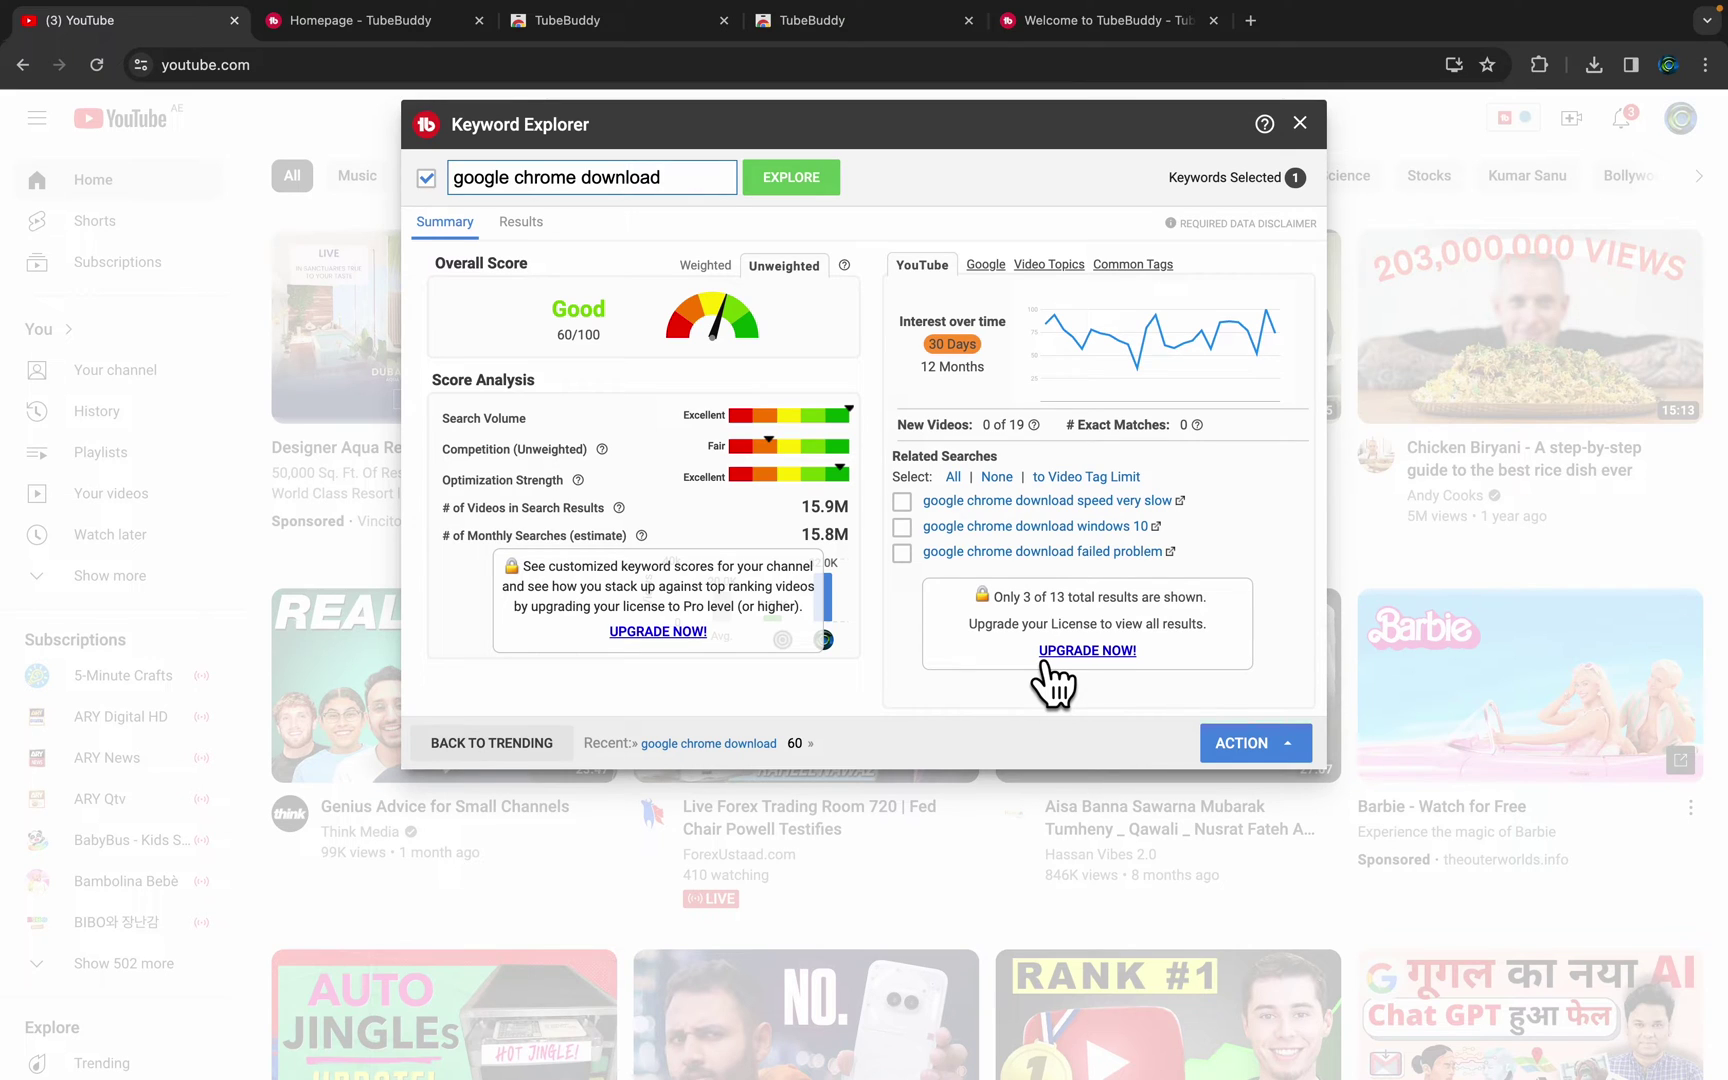
pyautogui.click(1238, 748)
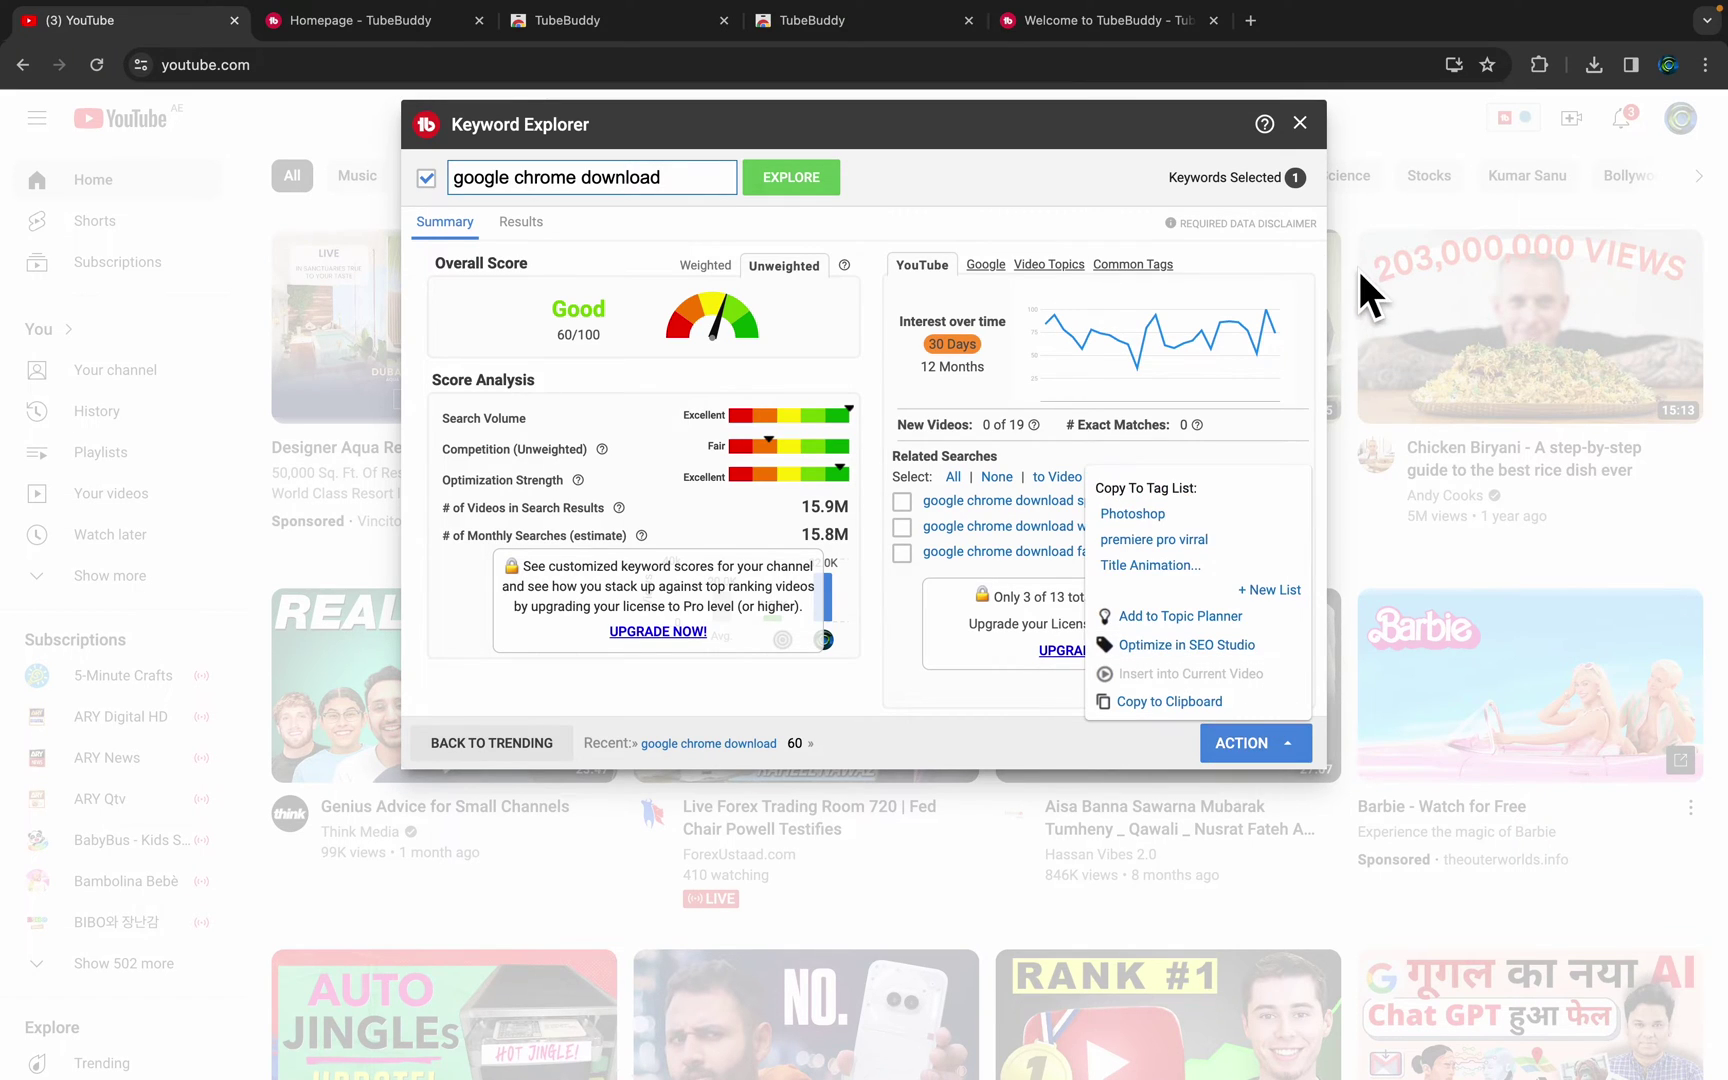
pyautogui.click(1297, 123)
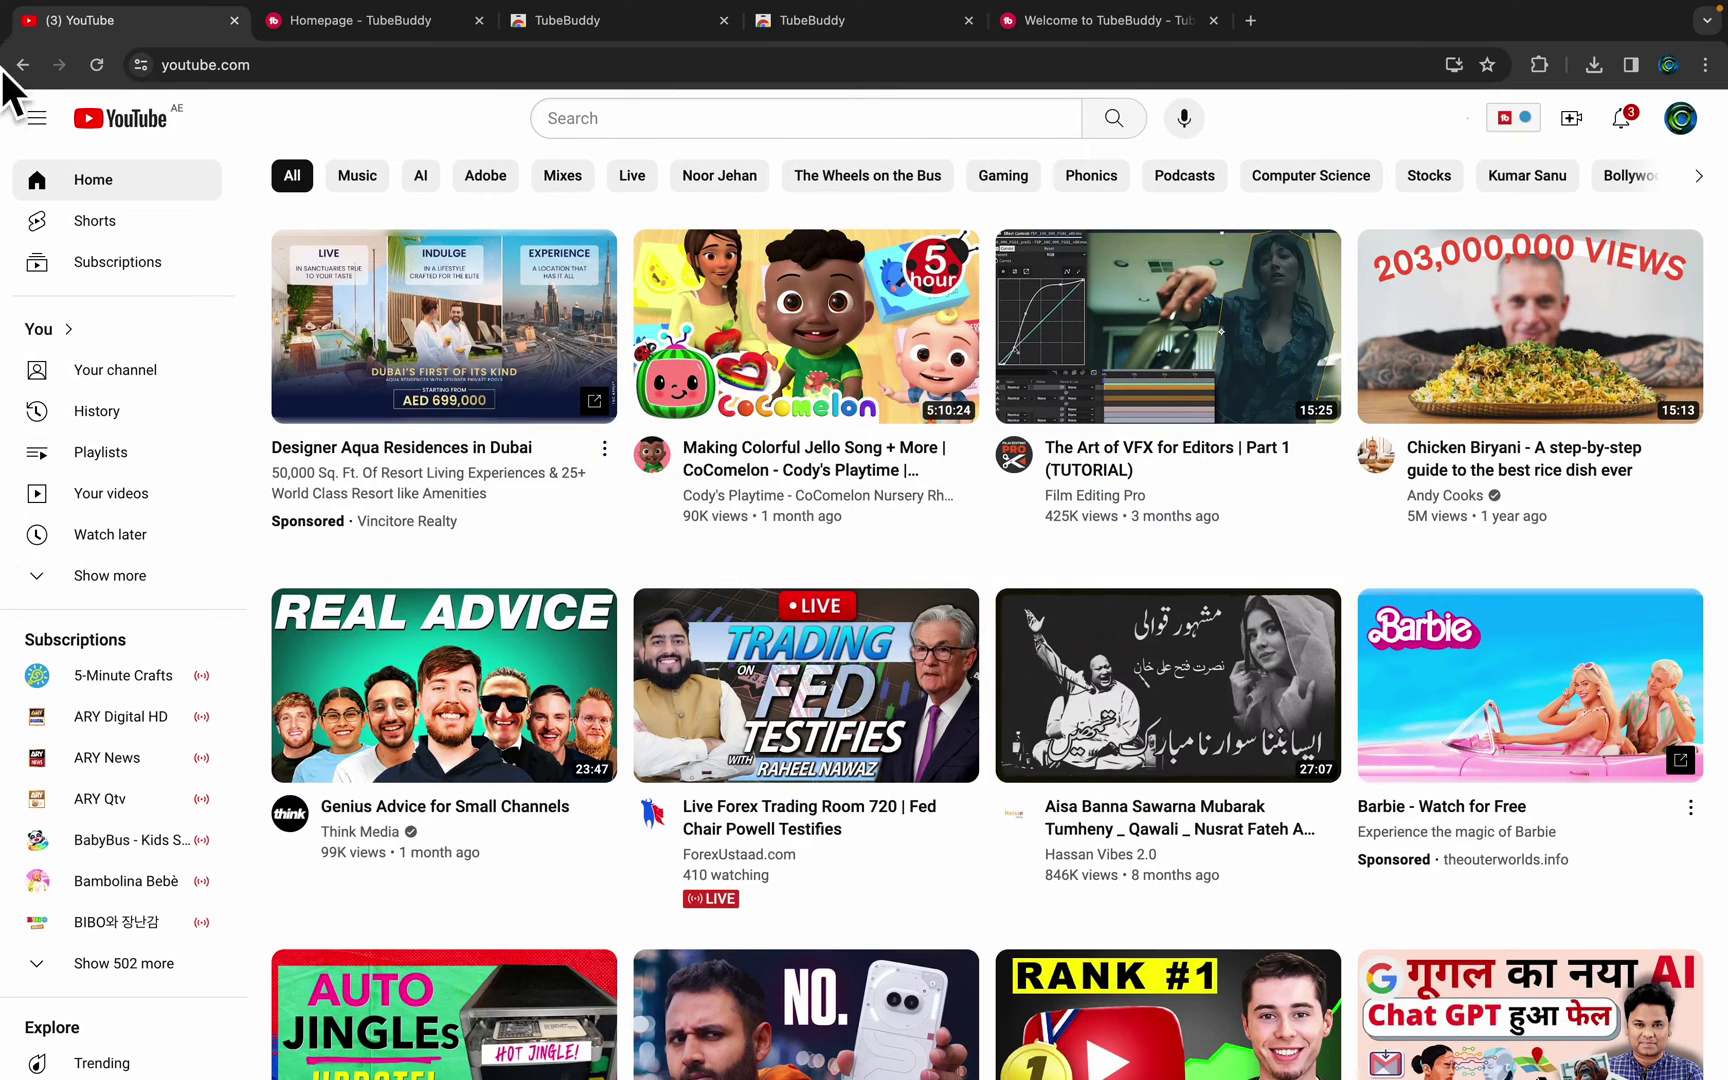
# Go to YouTube Studio from the account menu and dismiss TubeBuddy's welcome message.
pyautogui.click(1681, 120)
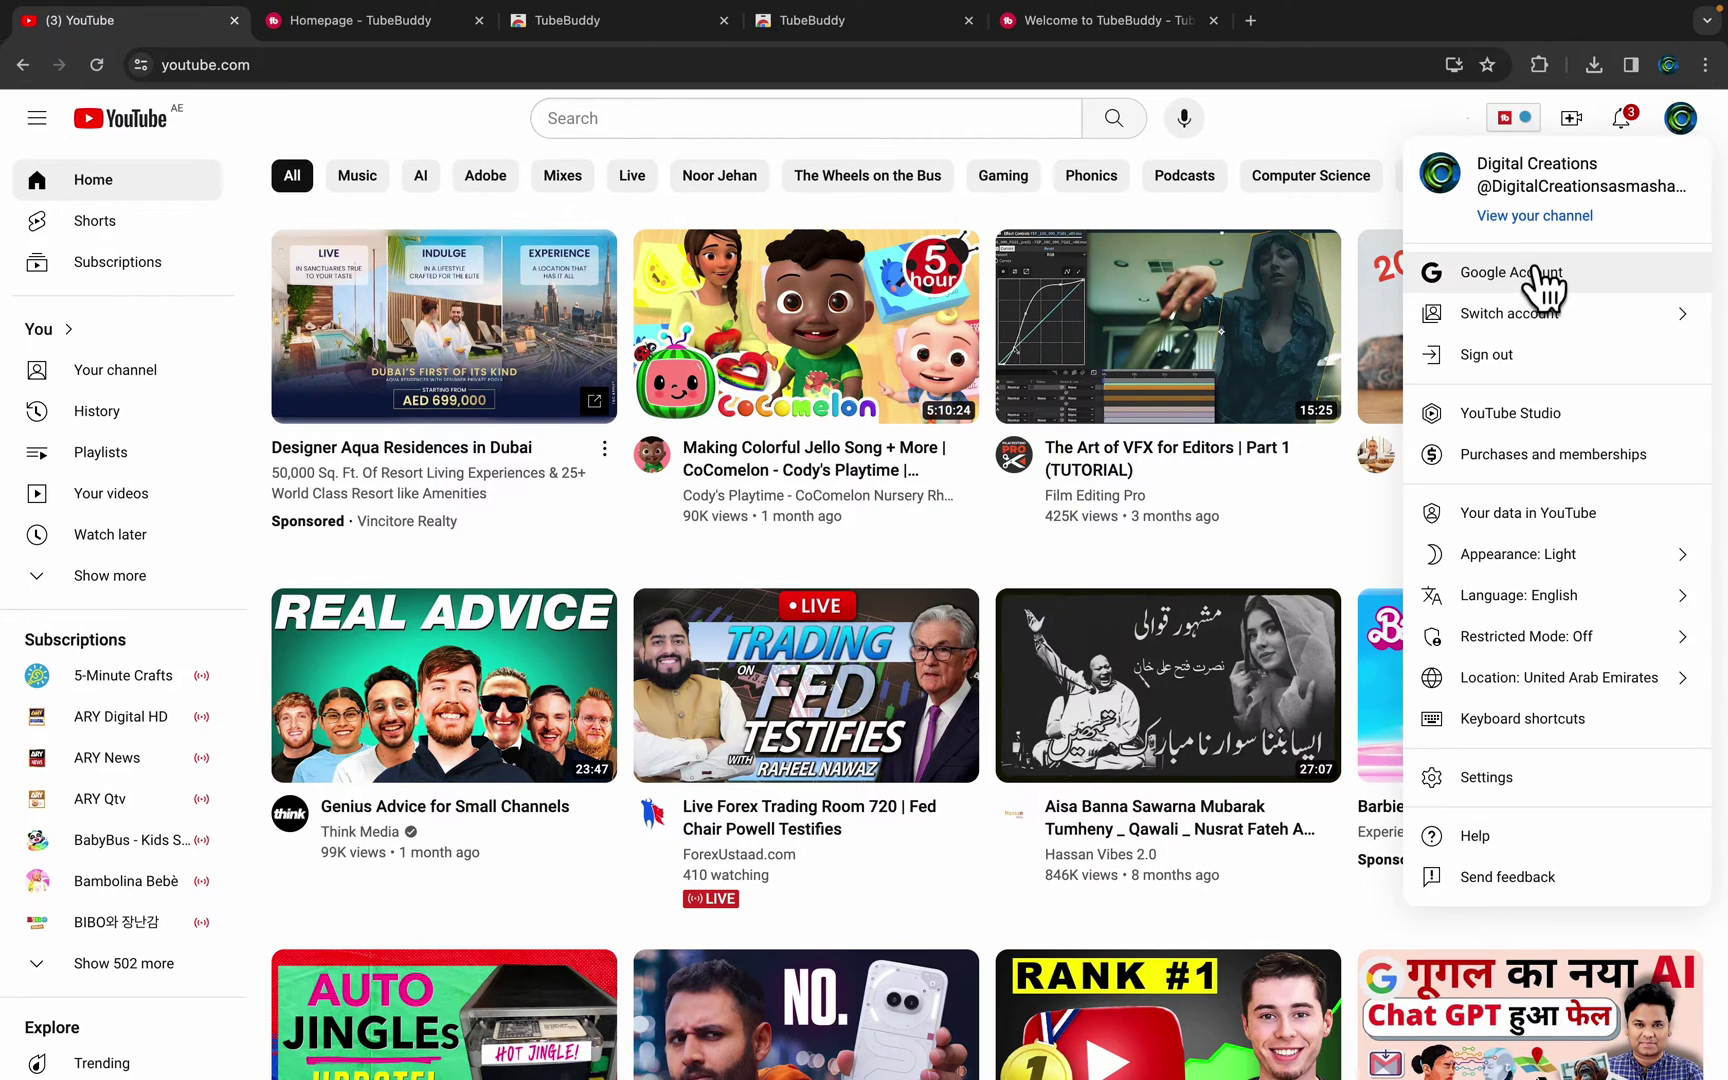
pyautogui.click(1512, 414)
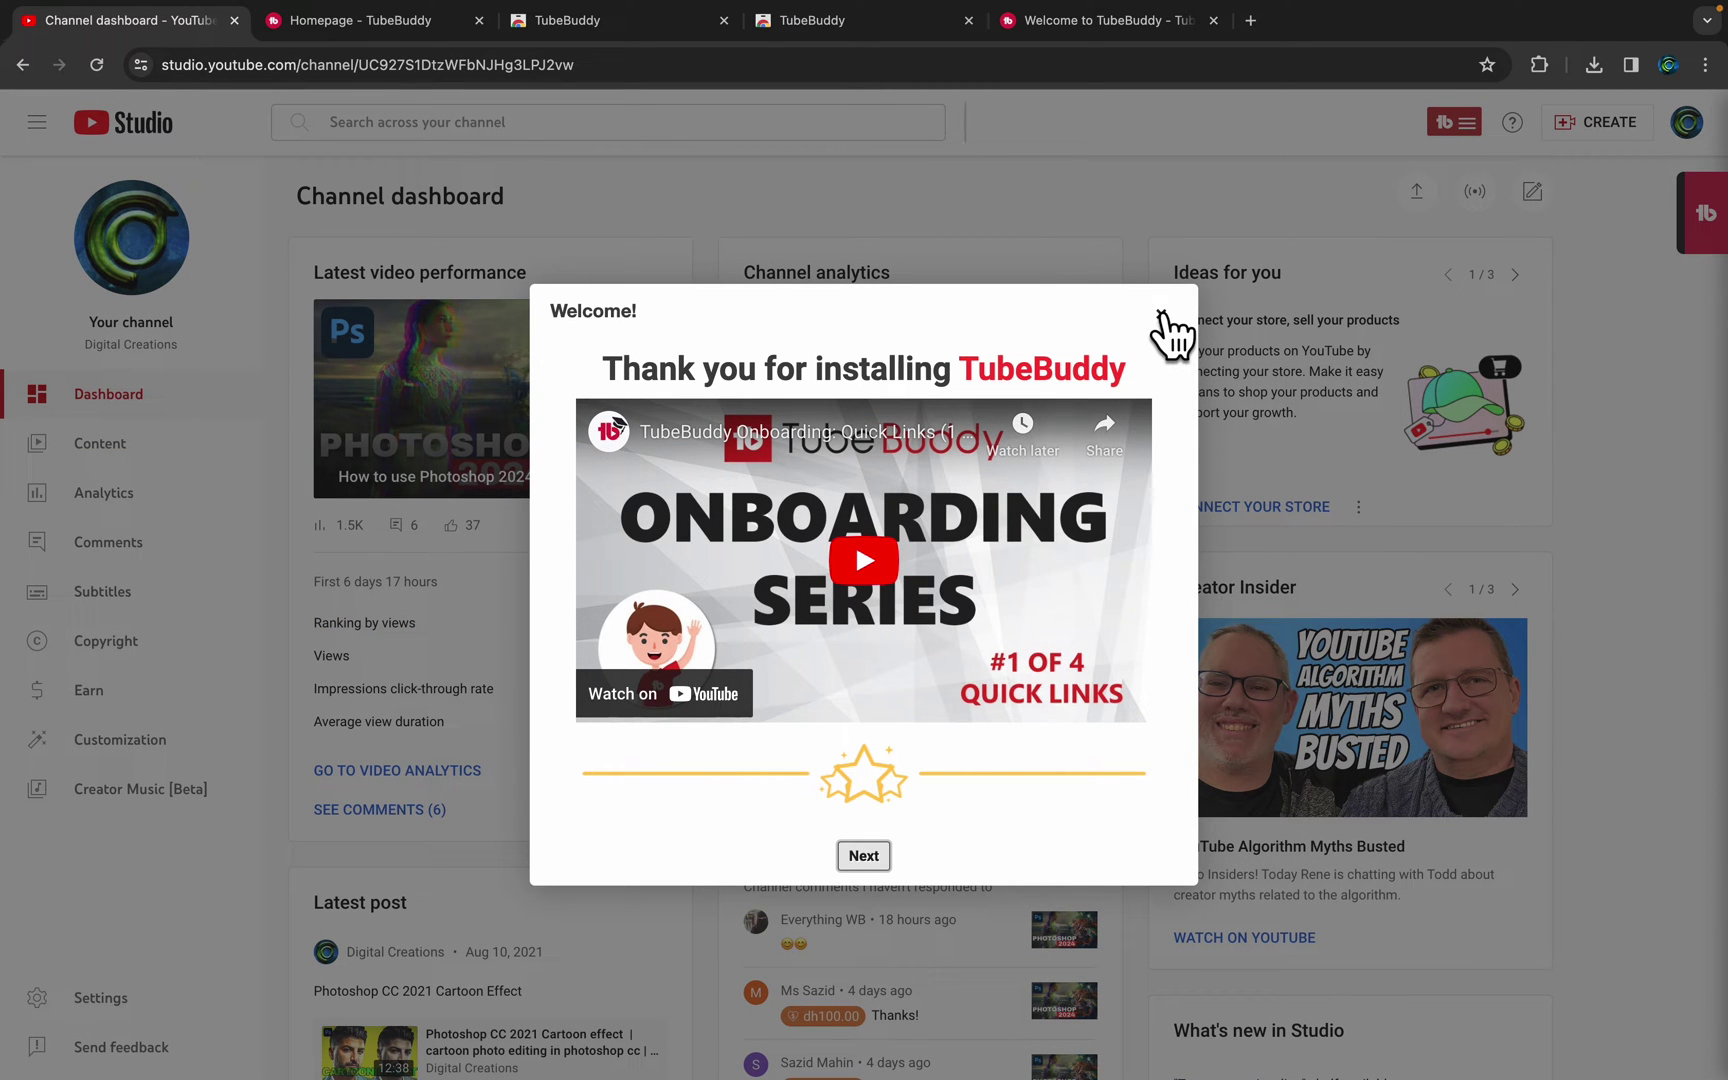
pyautogui.click(864, 857)
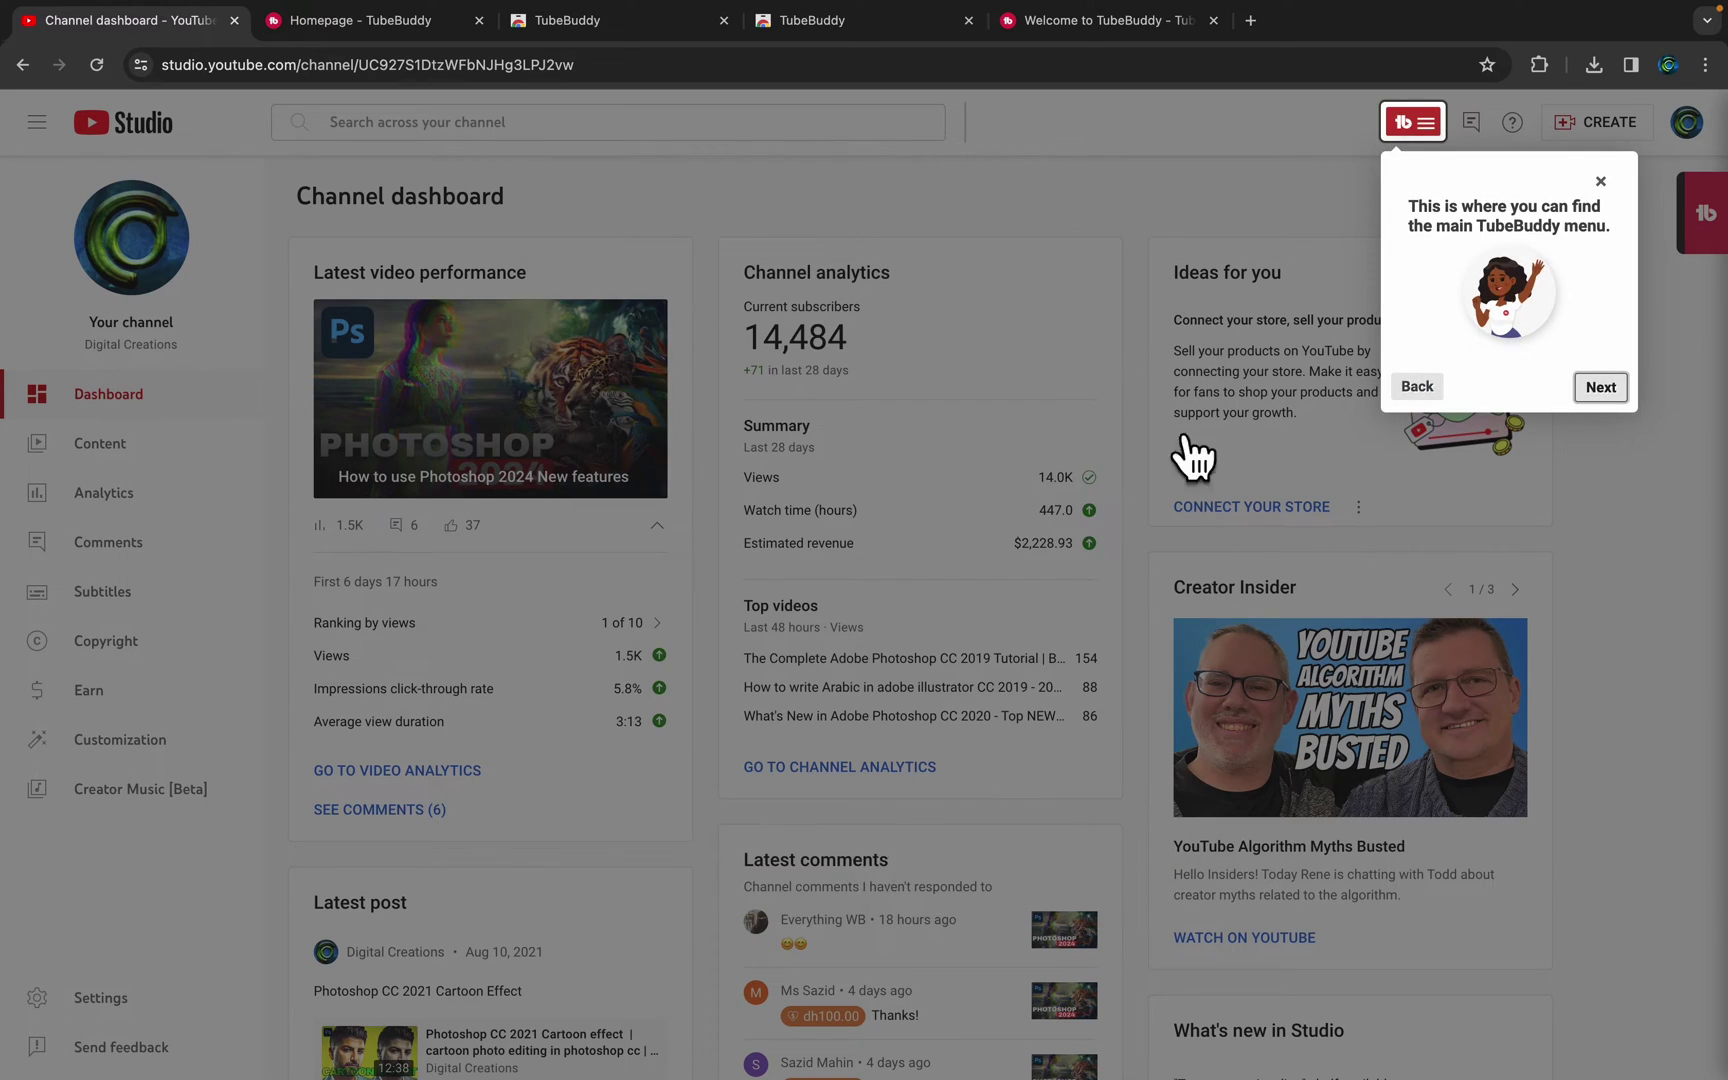
# Step through the TubeBuddy feature tour to the end and dismiss the Upgrade to Pro offer.
pyautogui.click(1602, 388)
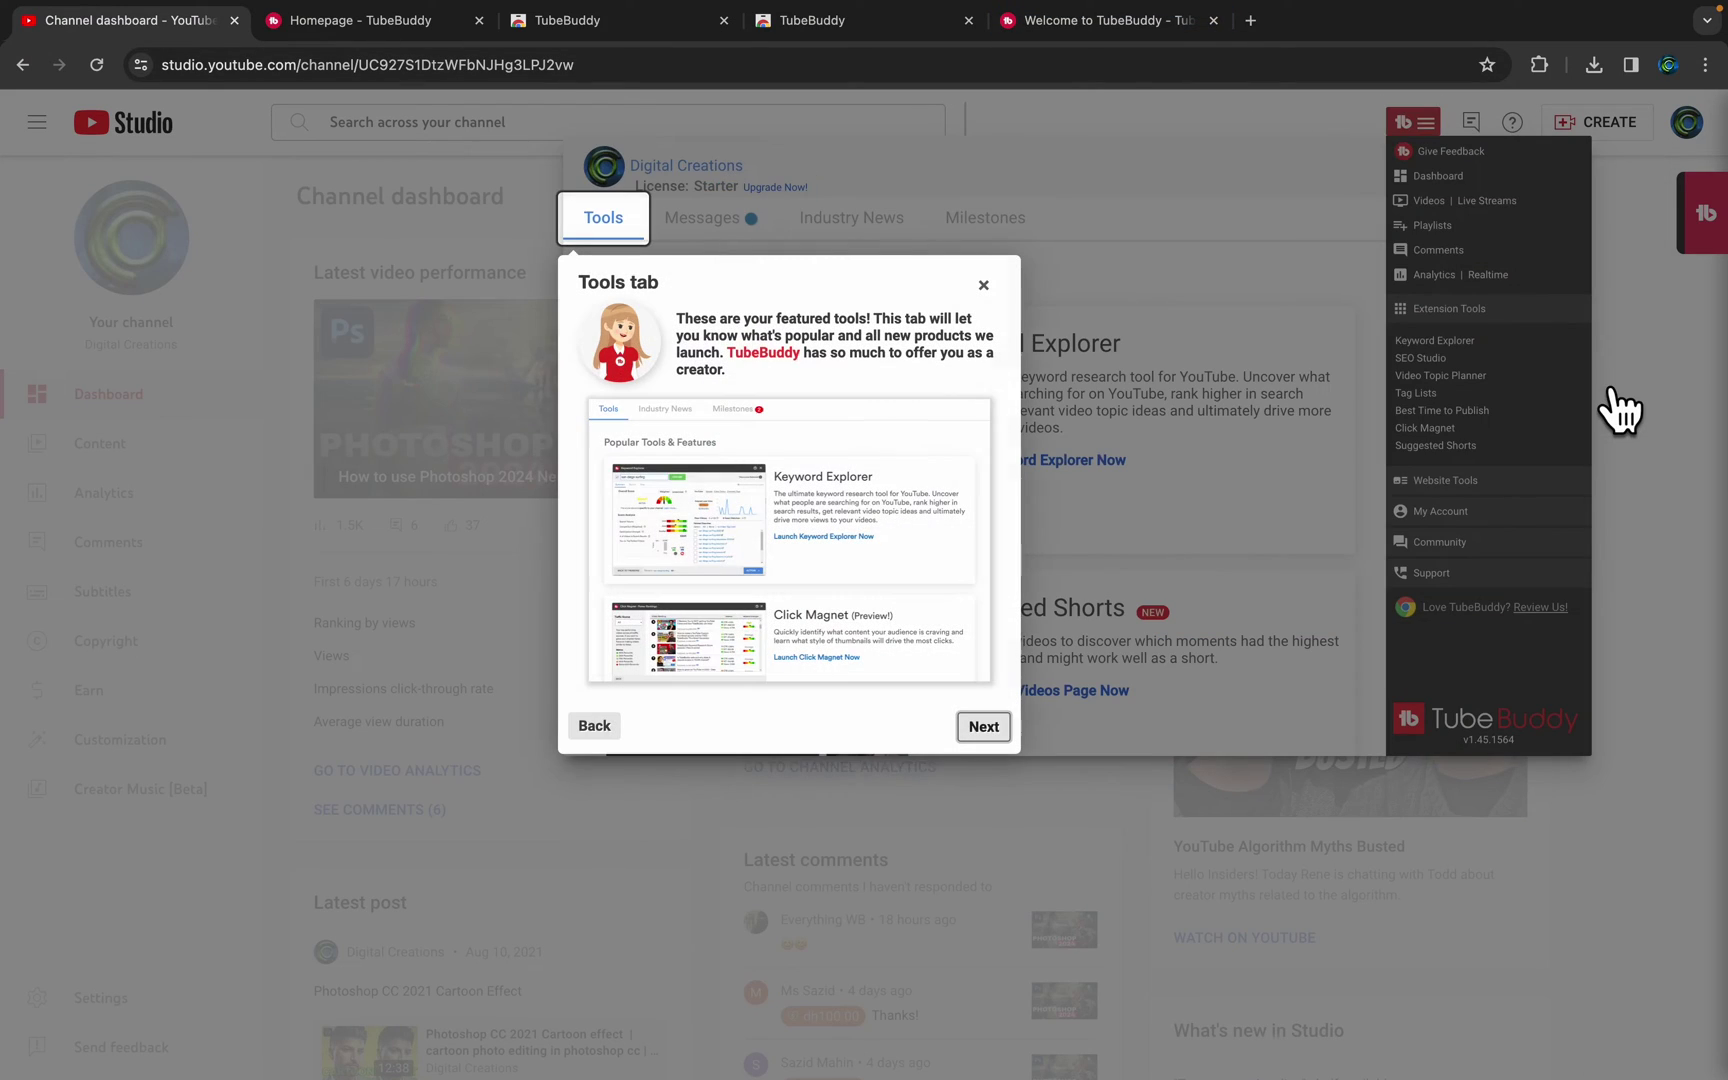
pyautogui.click(975, 728)
pyautogui.click(1208, 728)
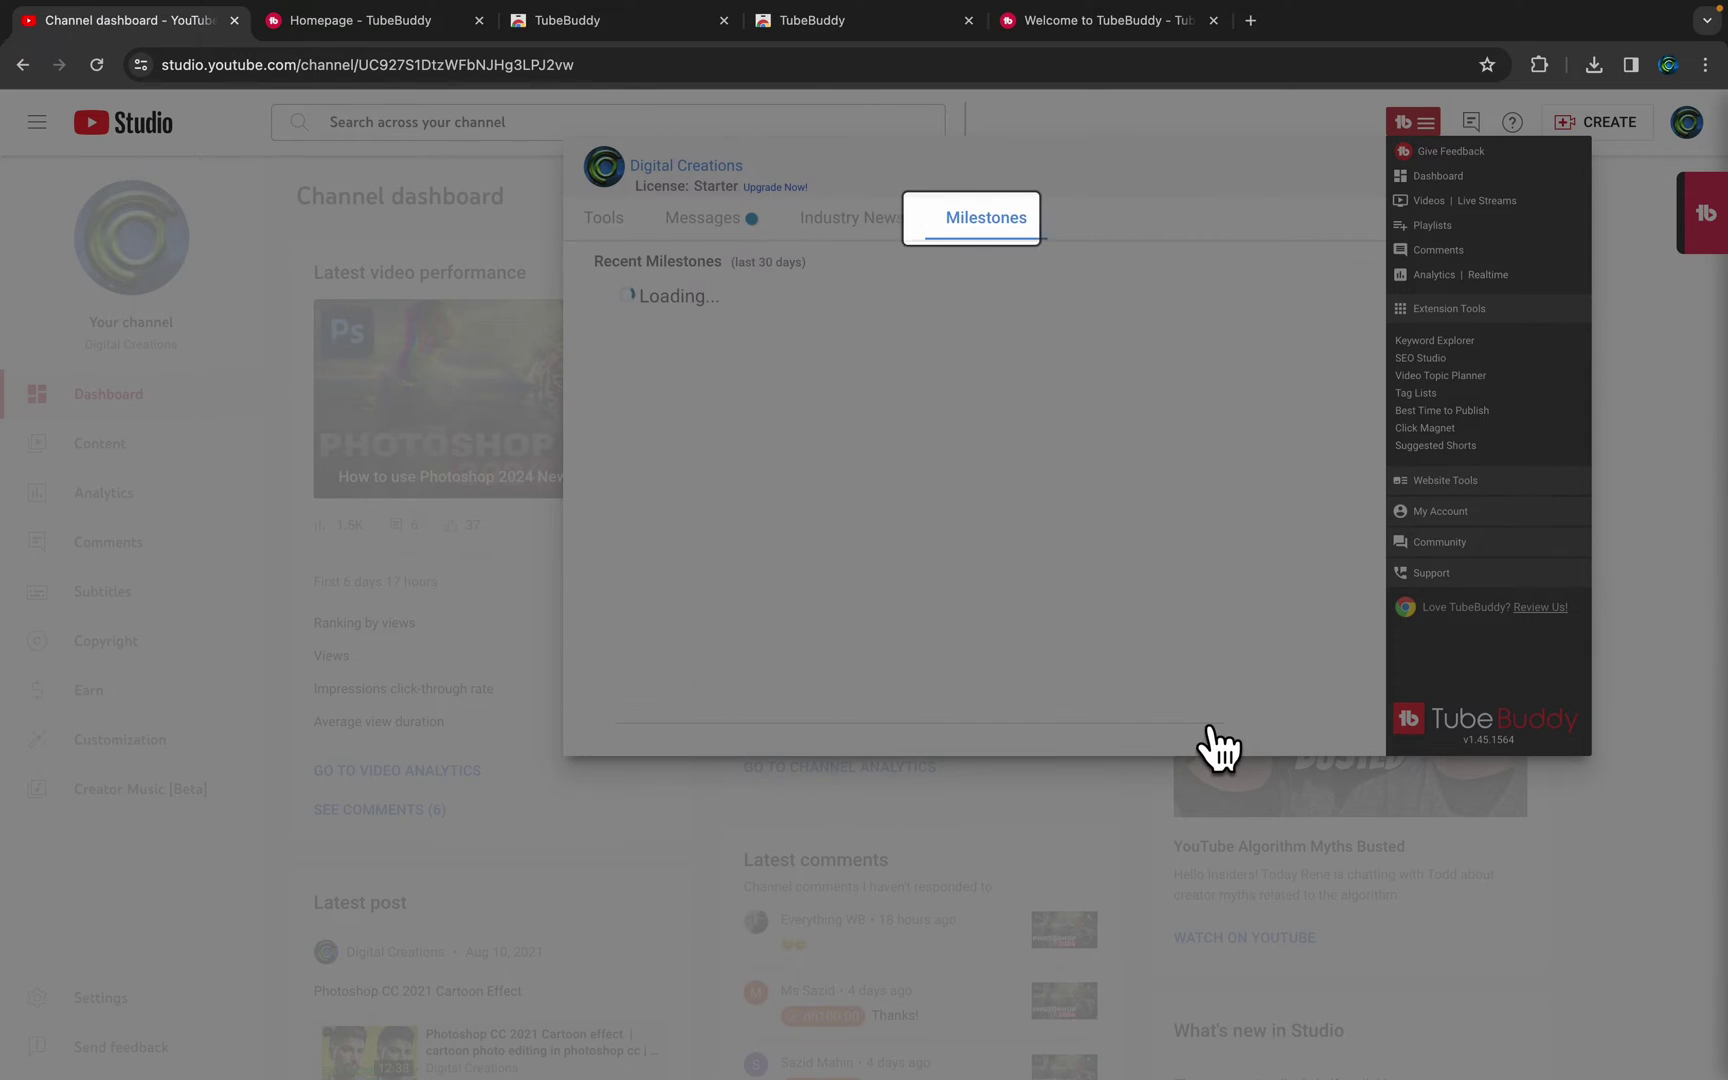
pyautogui.click(1346, 727)
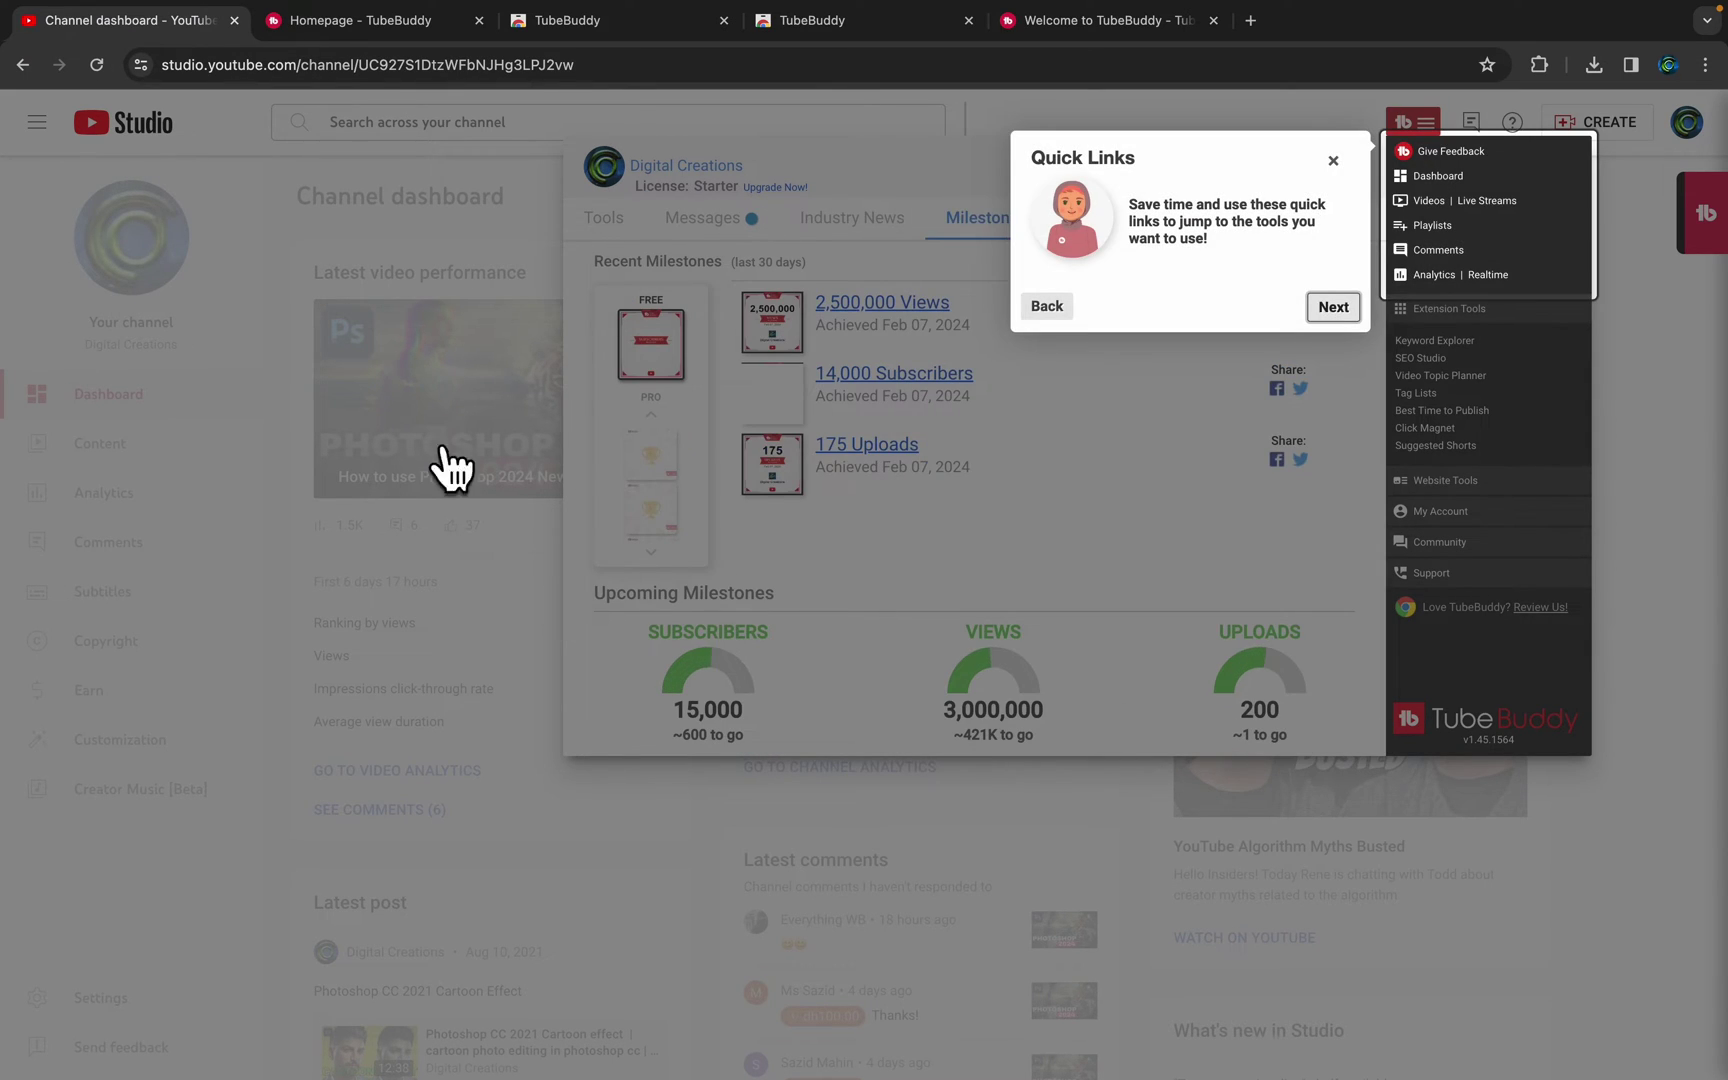
pyautogui.click(1315, 312)
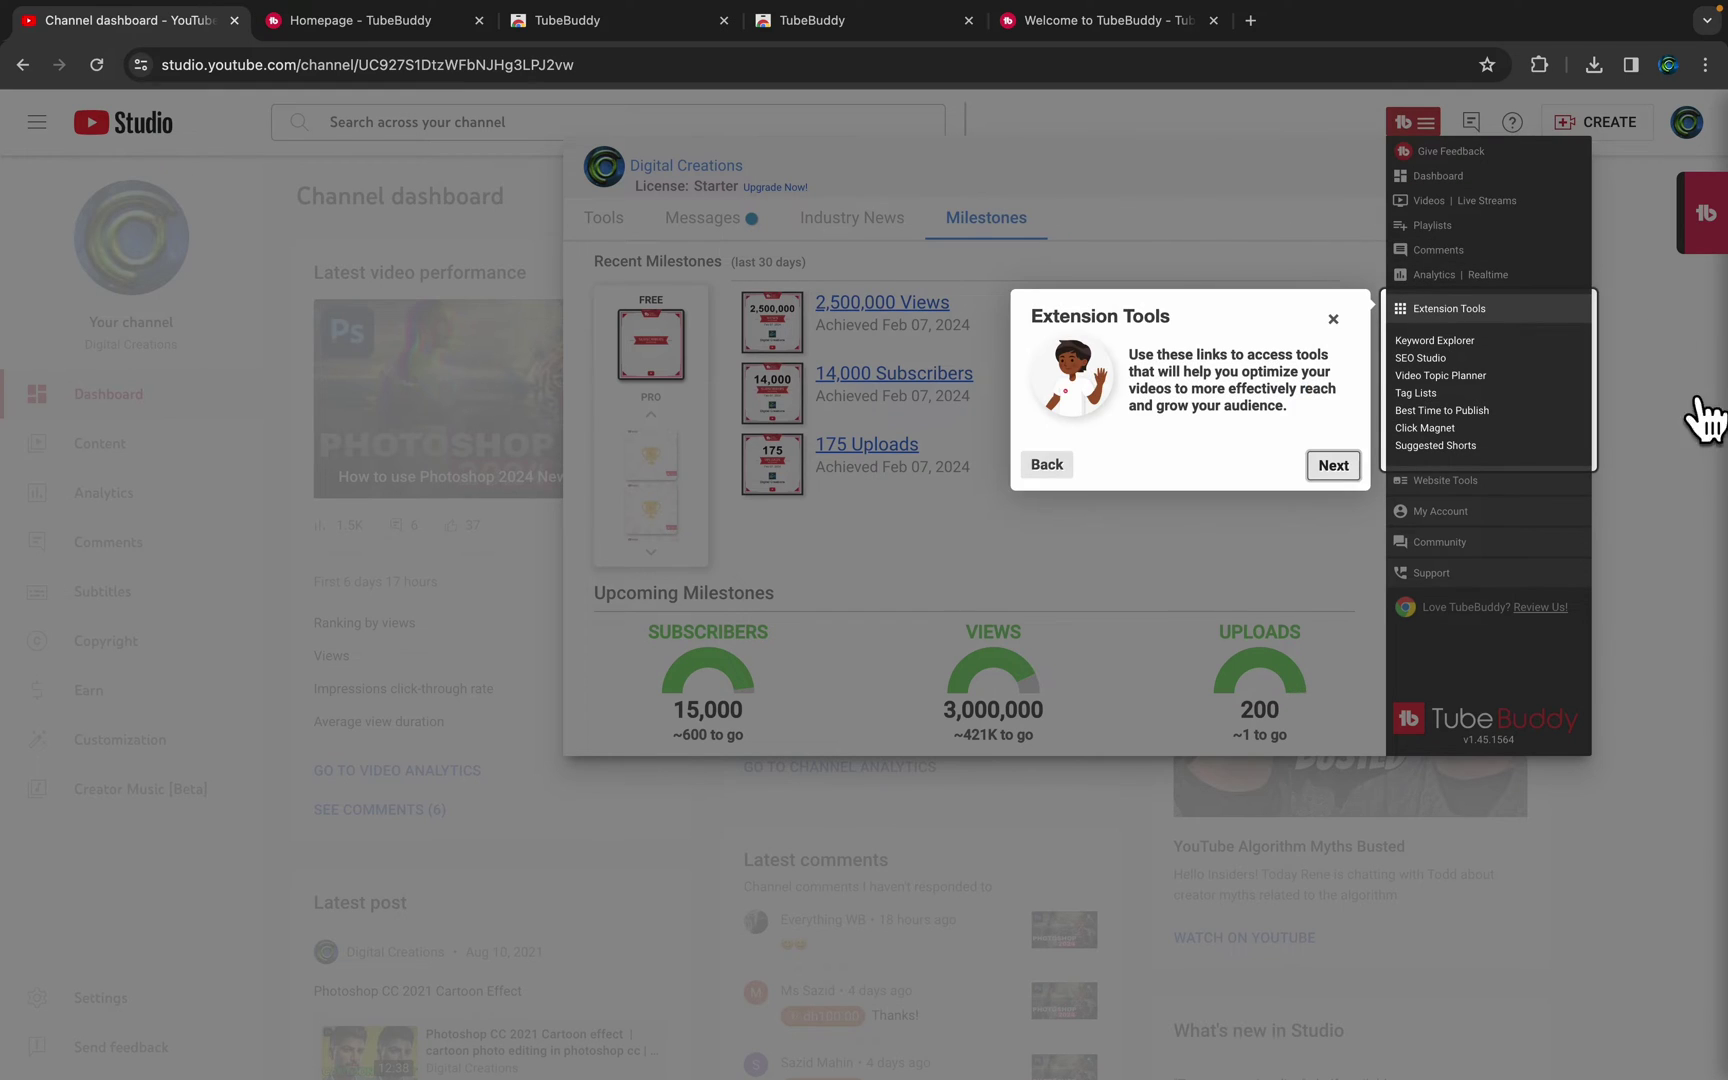
pyautogui.click(1336, 465)
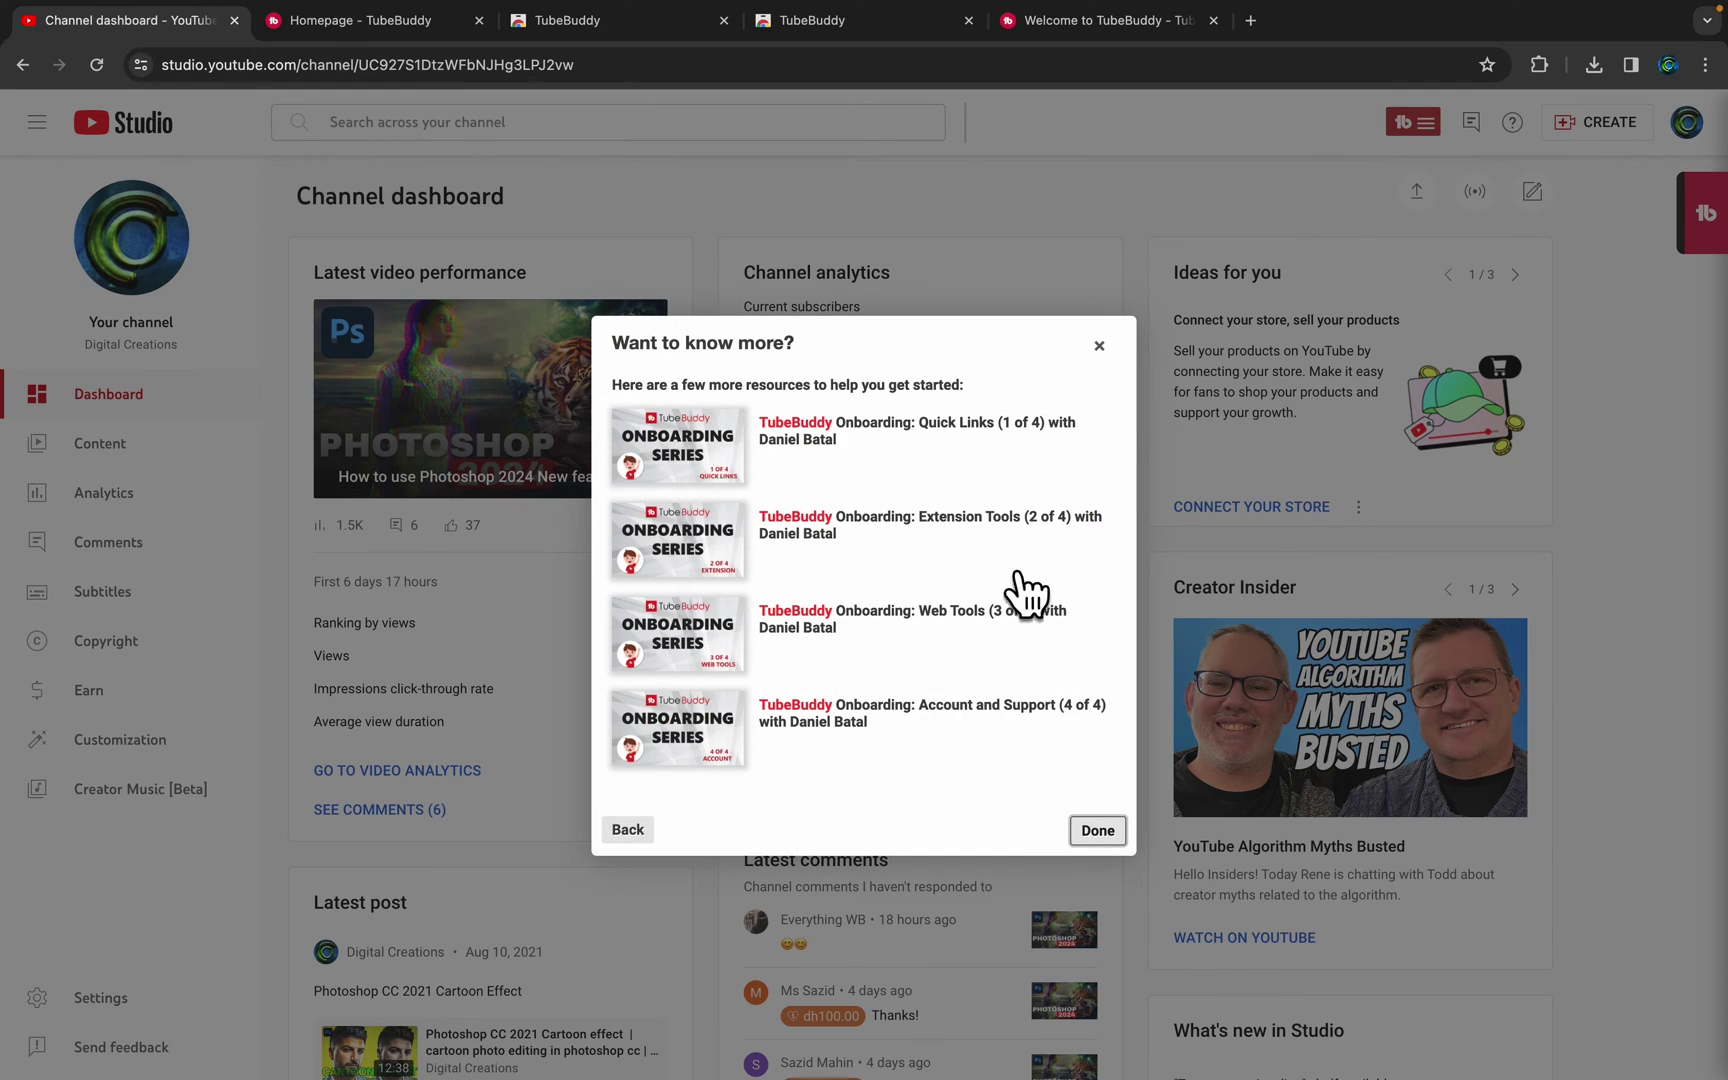
pyautogui.click(1104, 830)
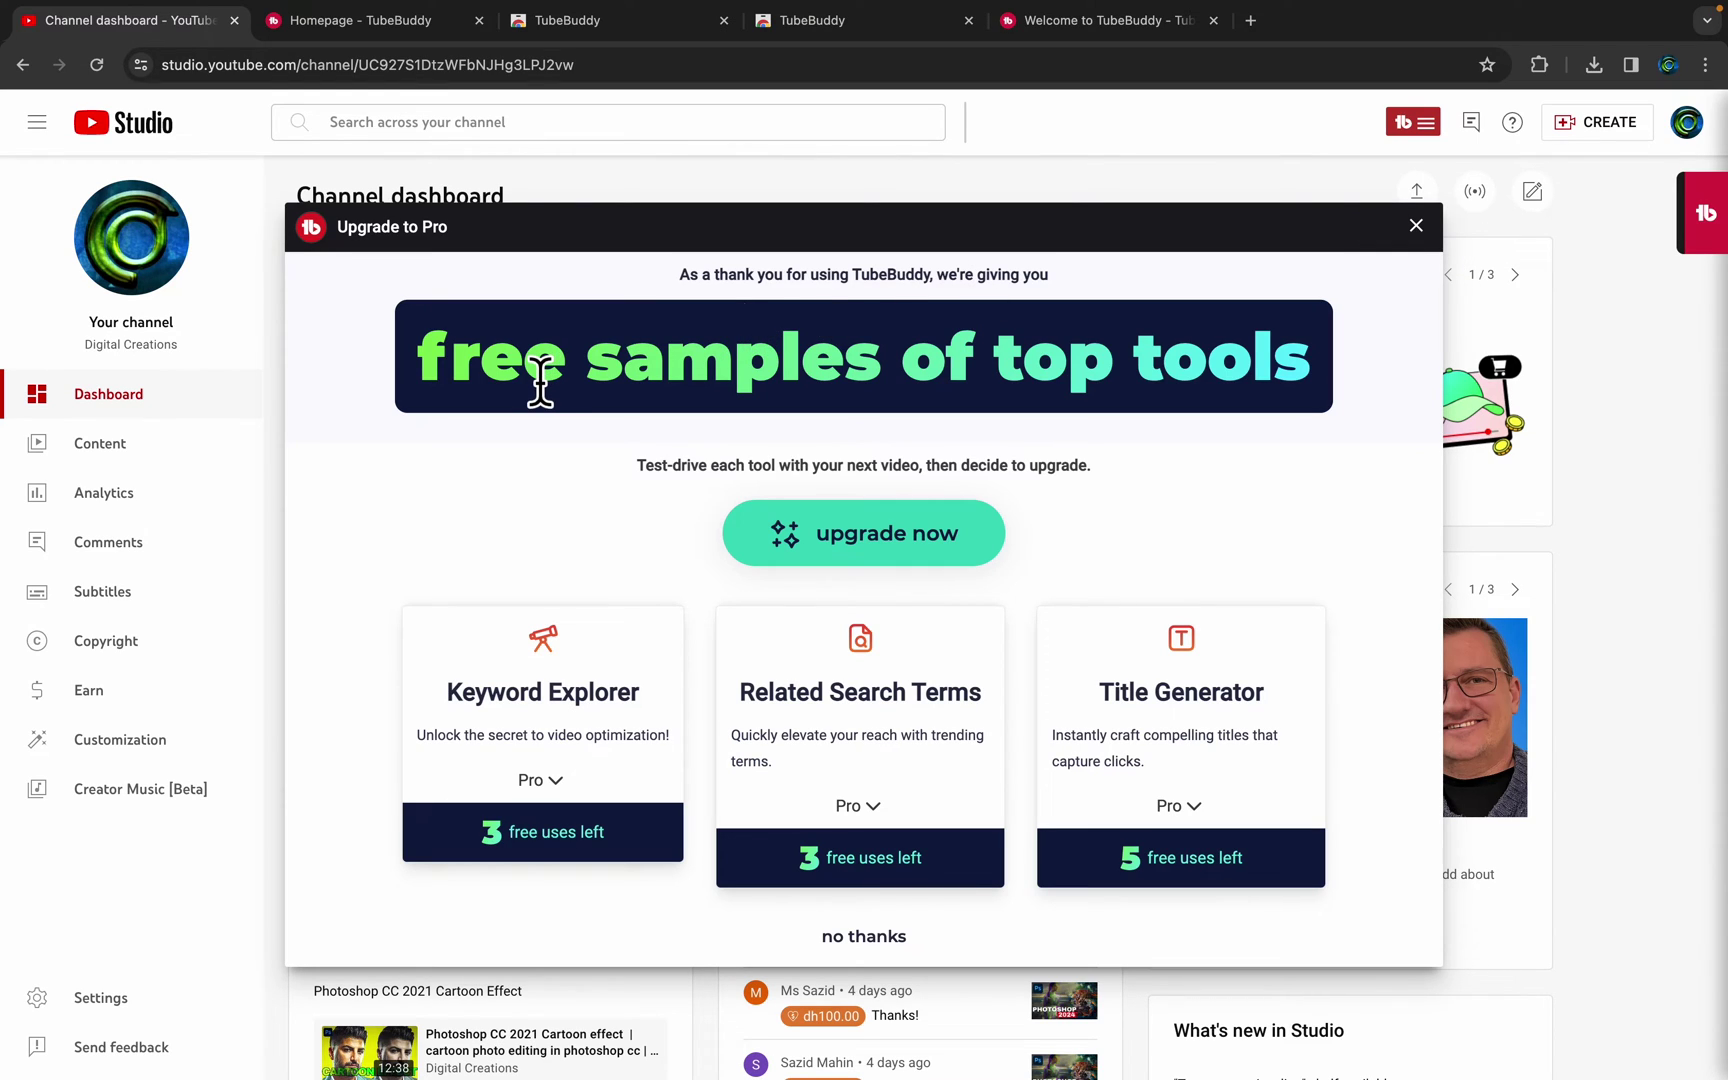
pyautogui.click(1416, 226)
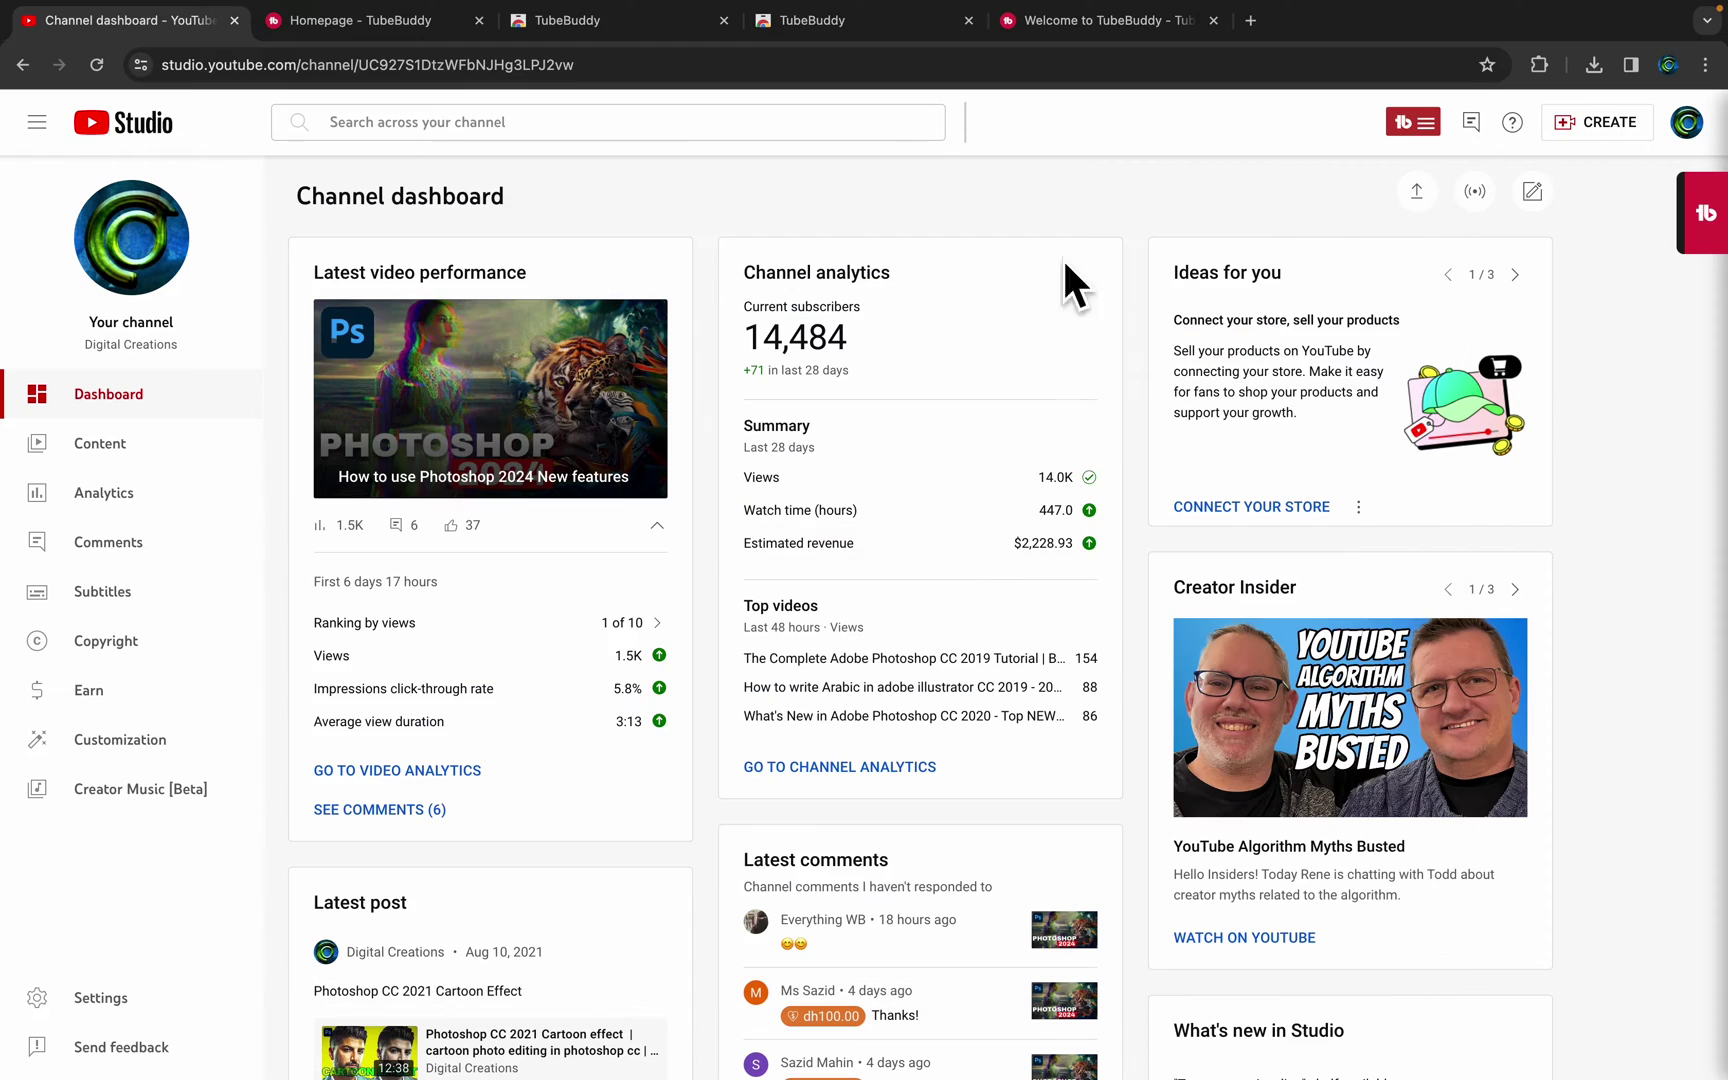
# Open the Photoshop 2024 video's Details page from its analytics and bring up the Title Generator.
pyautogui.click(458, 770)
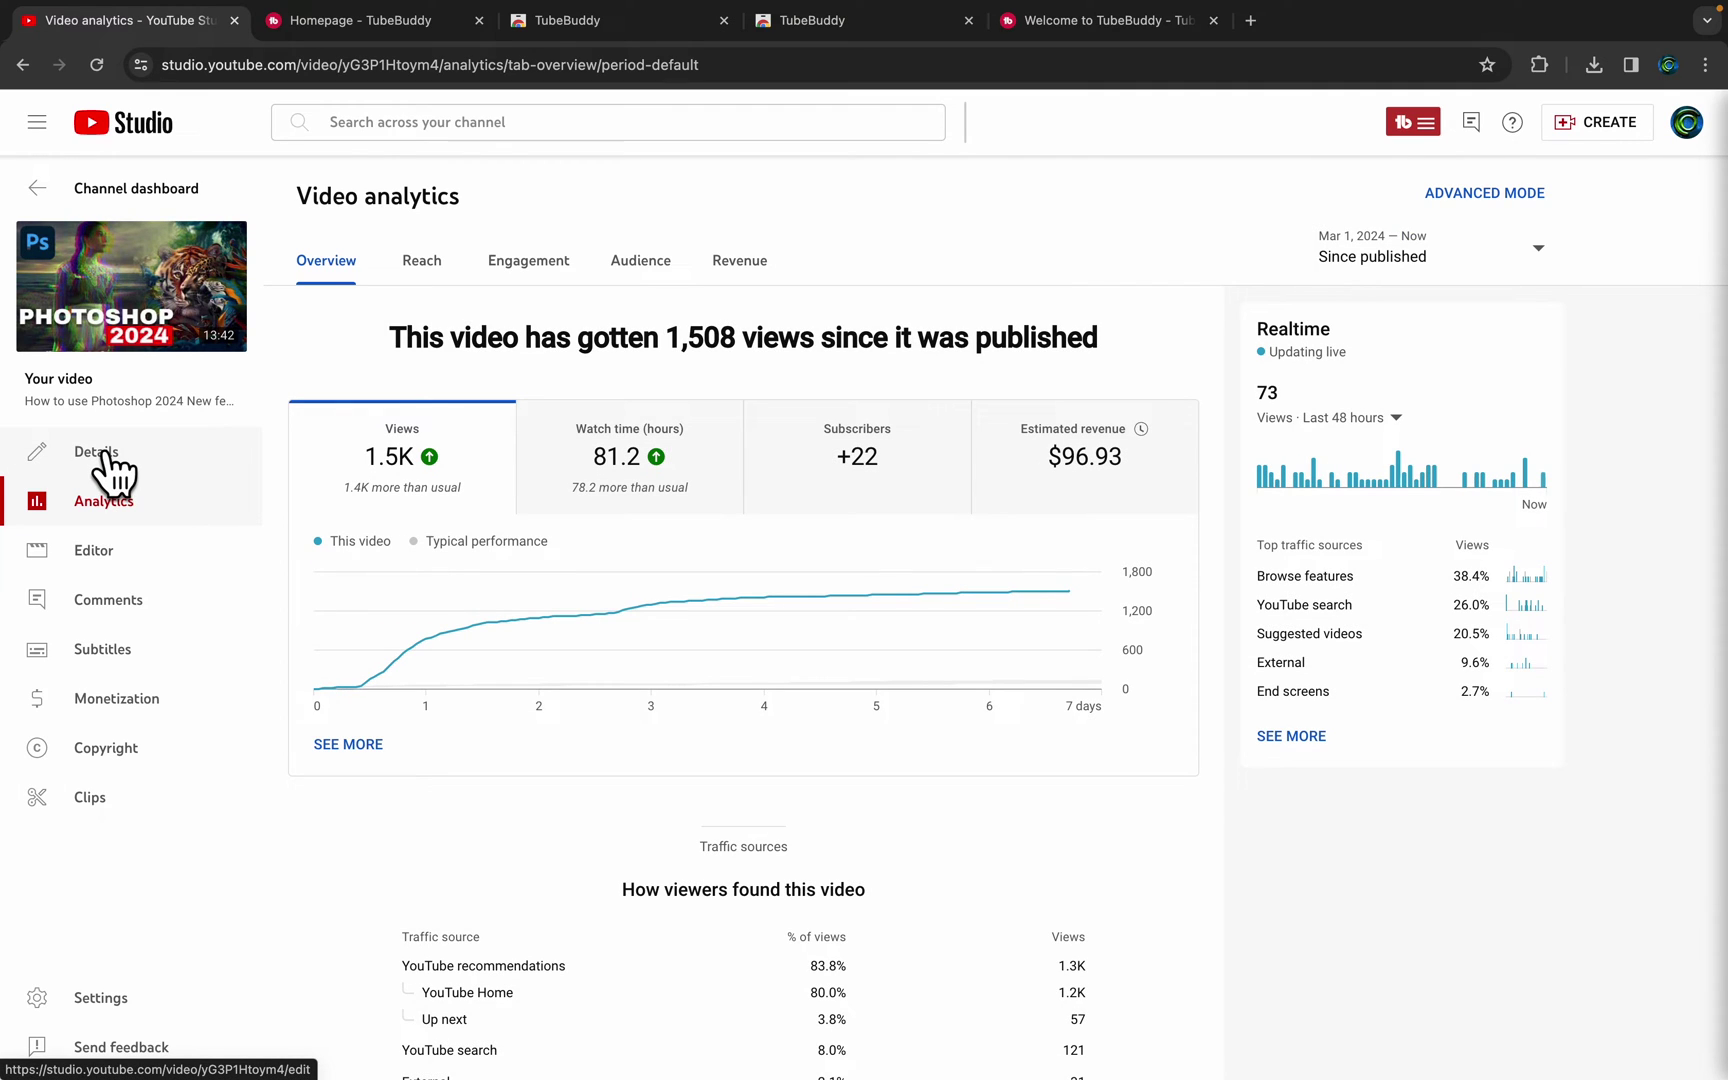
pyautogui.click(110, 458)
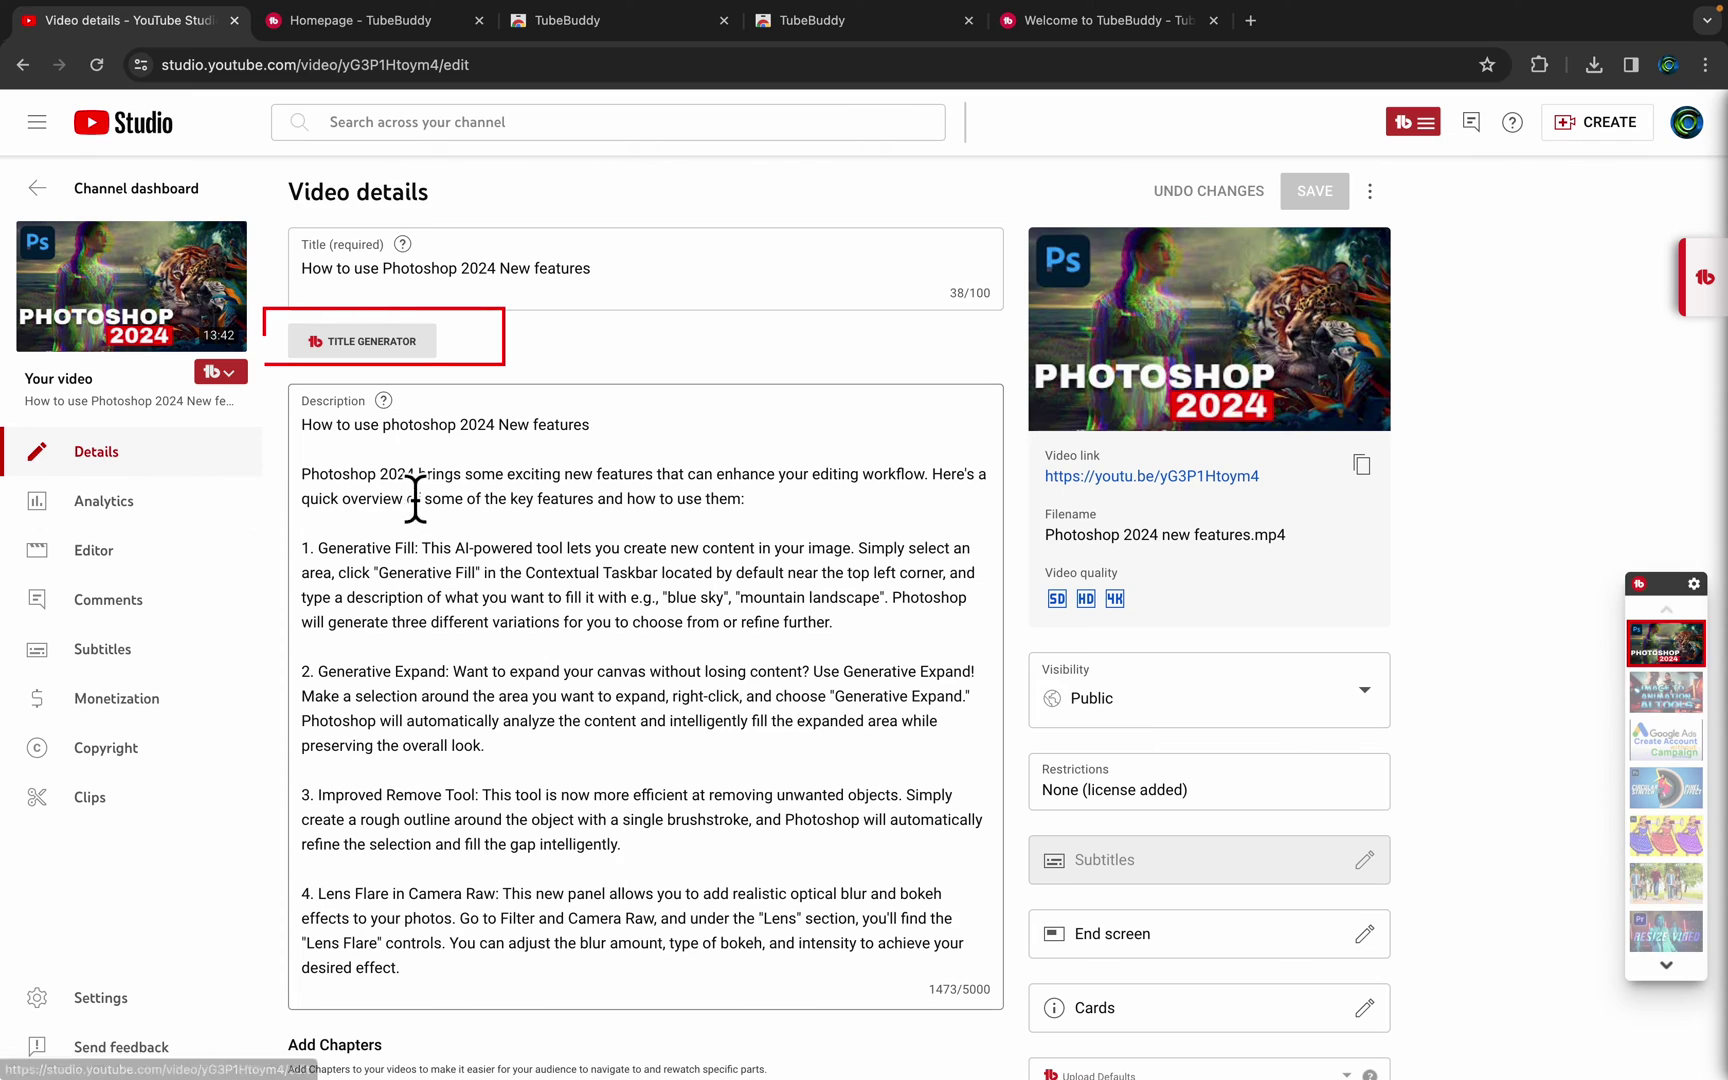
pyautogui.click(376, 350)
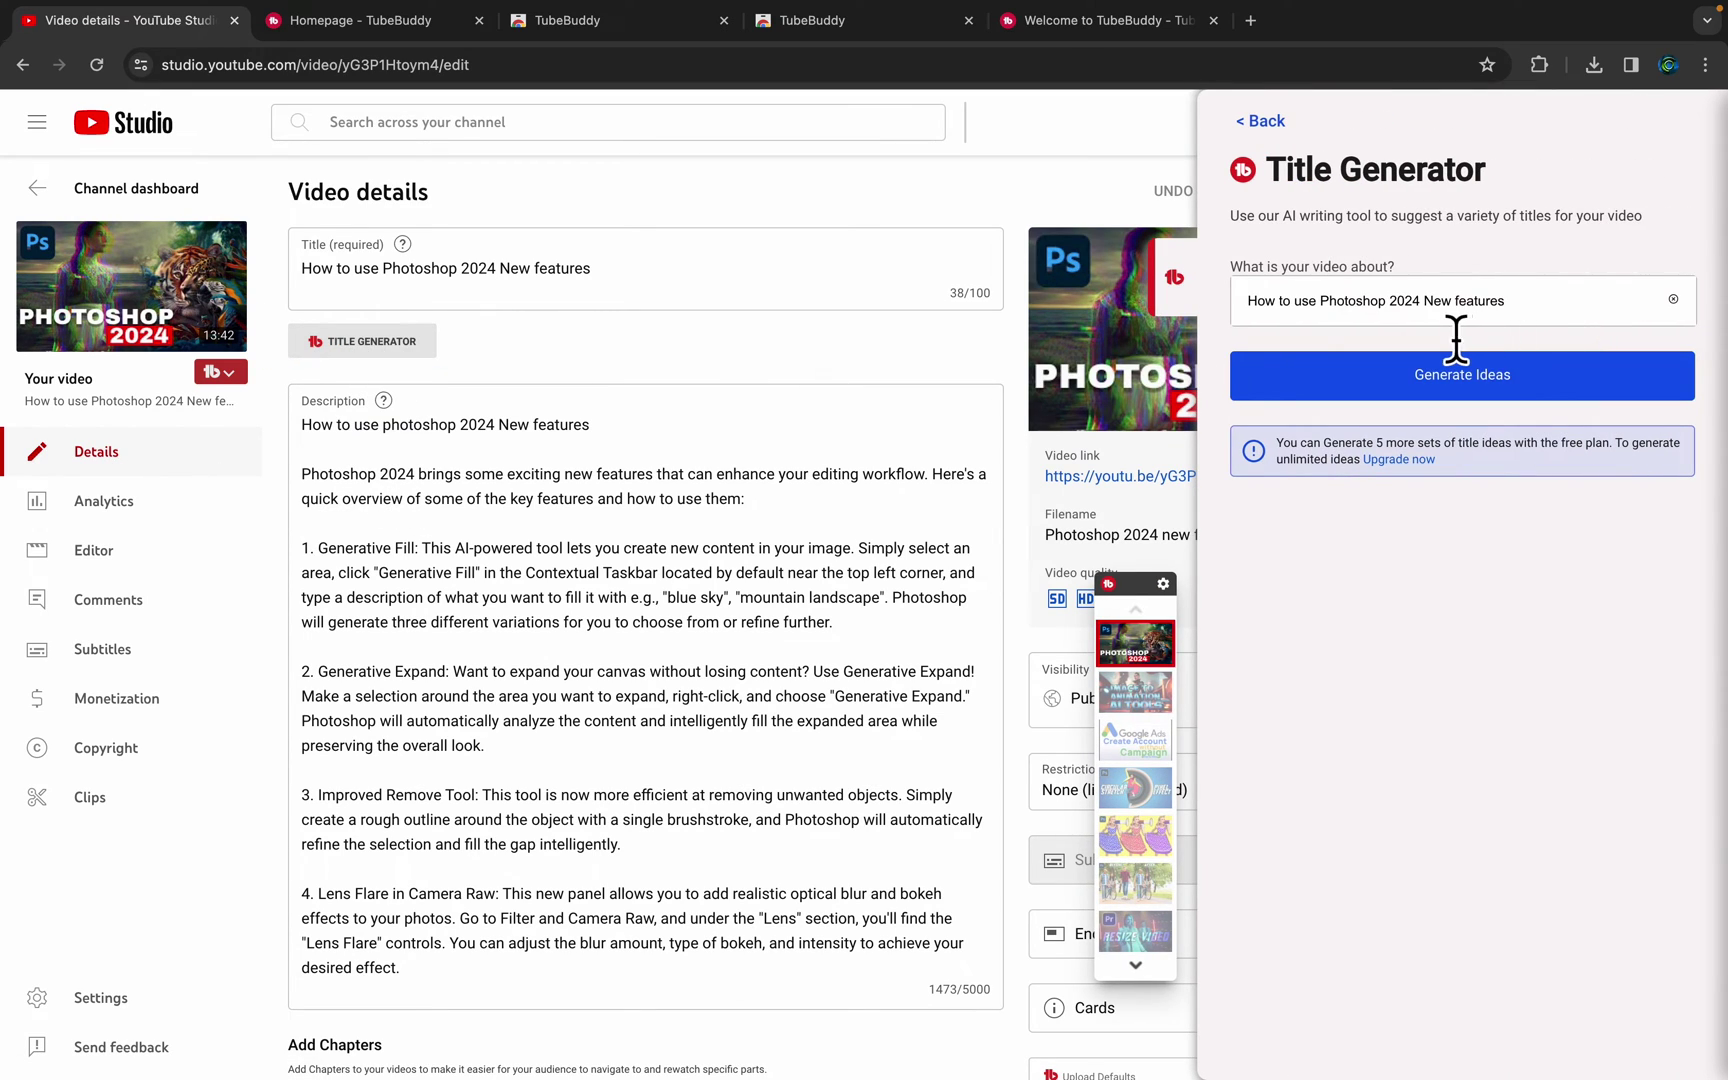
# Generate AI title ideas for the Photoshop 2024 video, then close them without changing the title.
pyautogui.click(1452, 385)
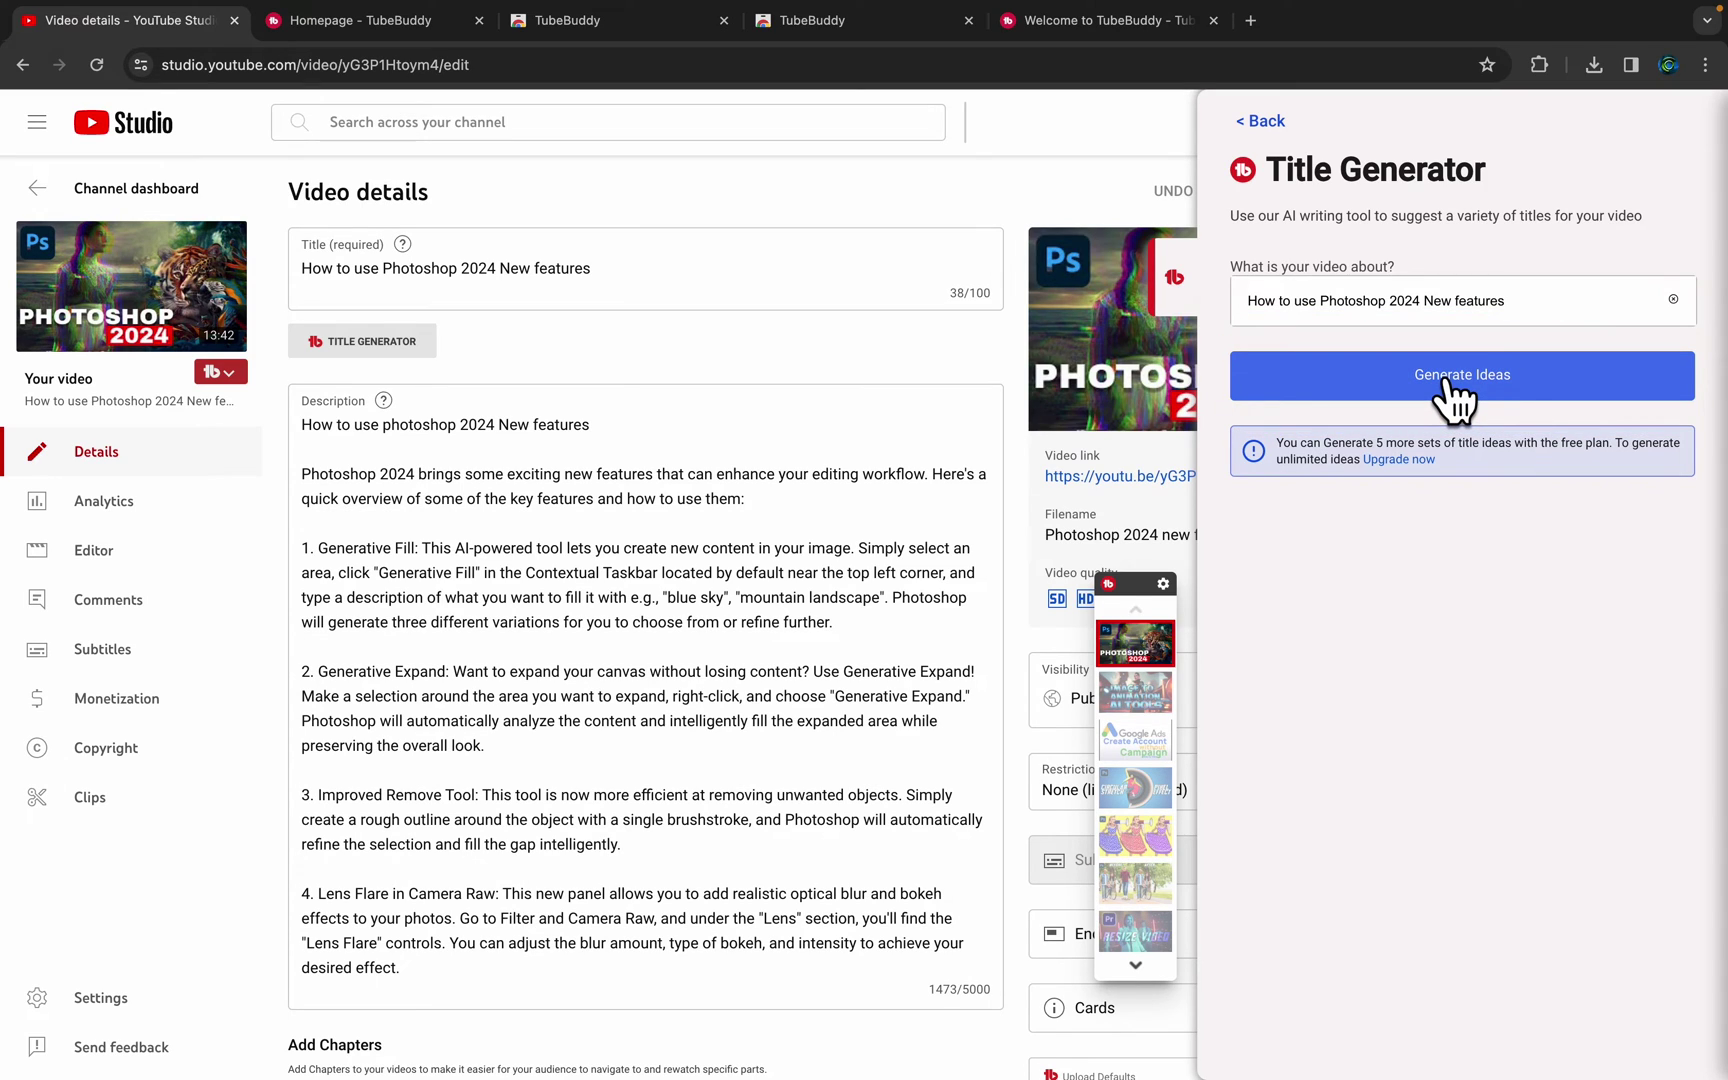
pyautogui.click(1449, 385)
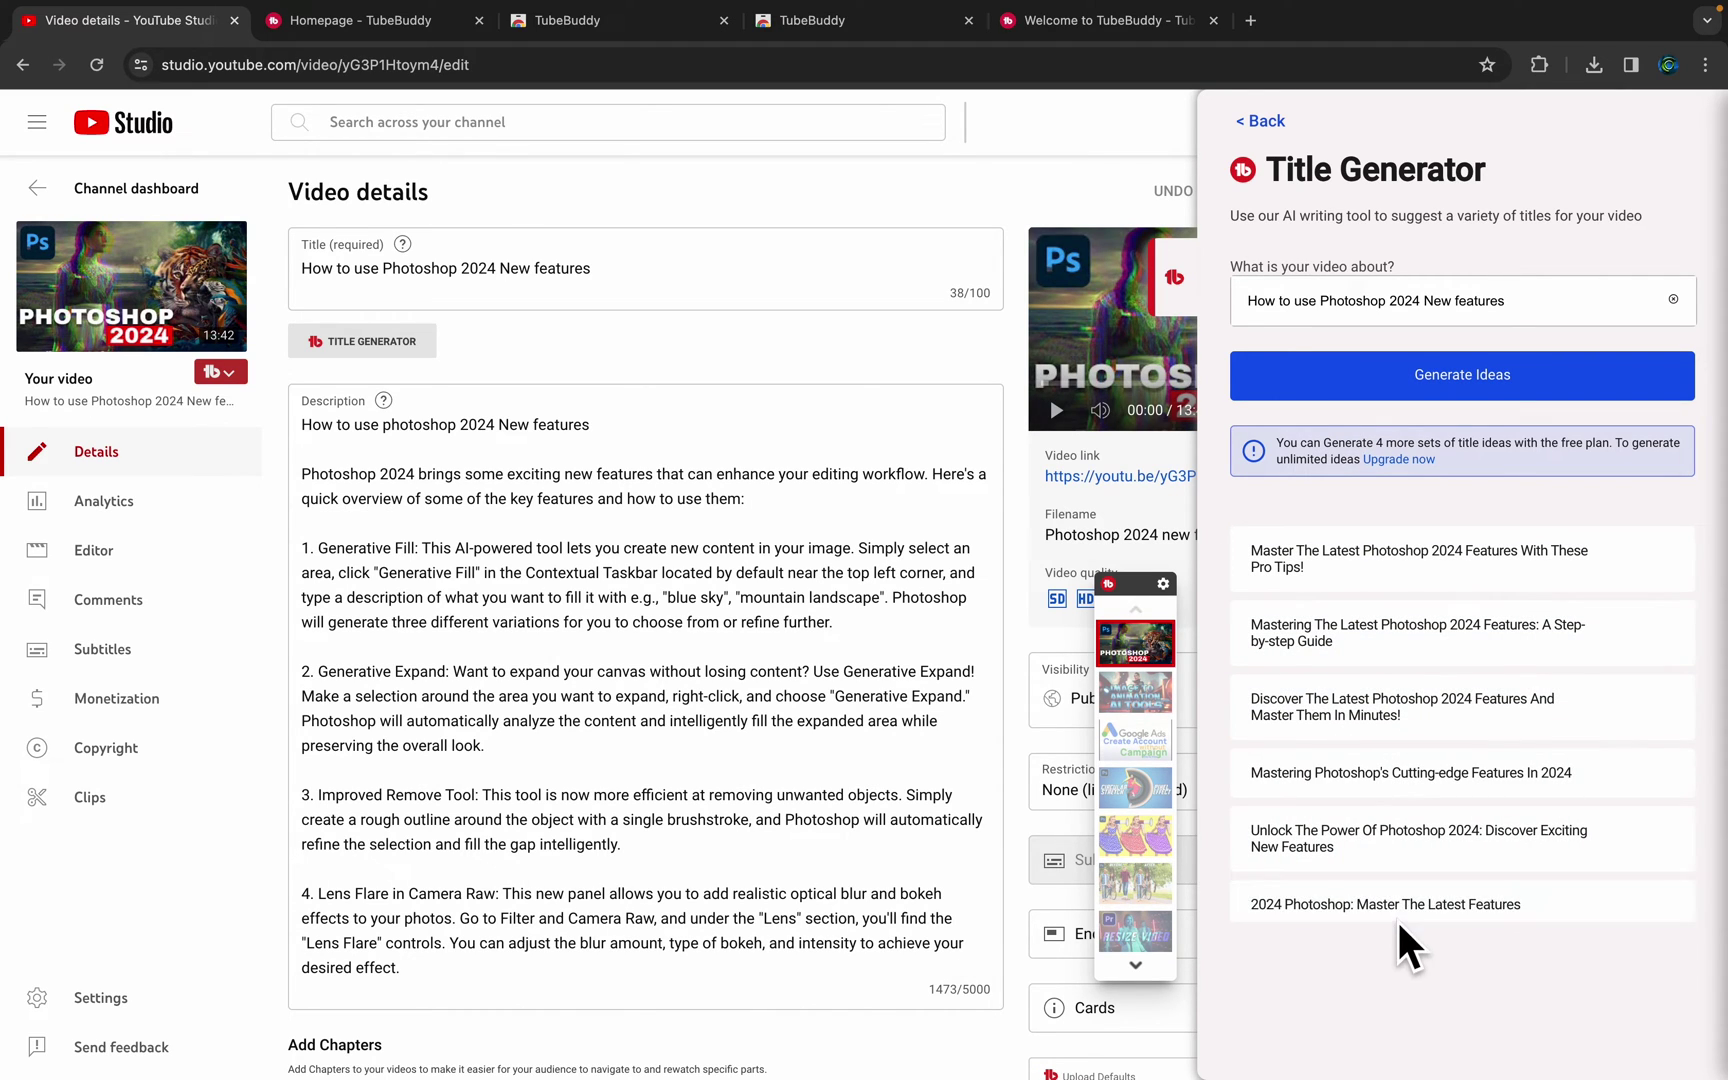
pyautogui.click(694, 400)
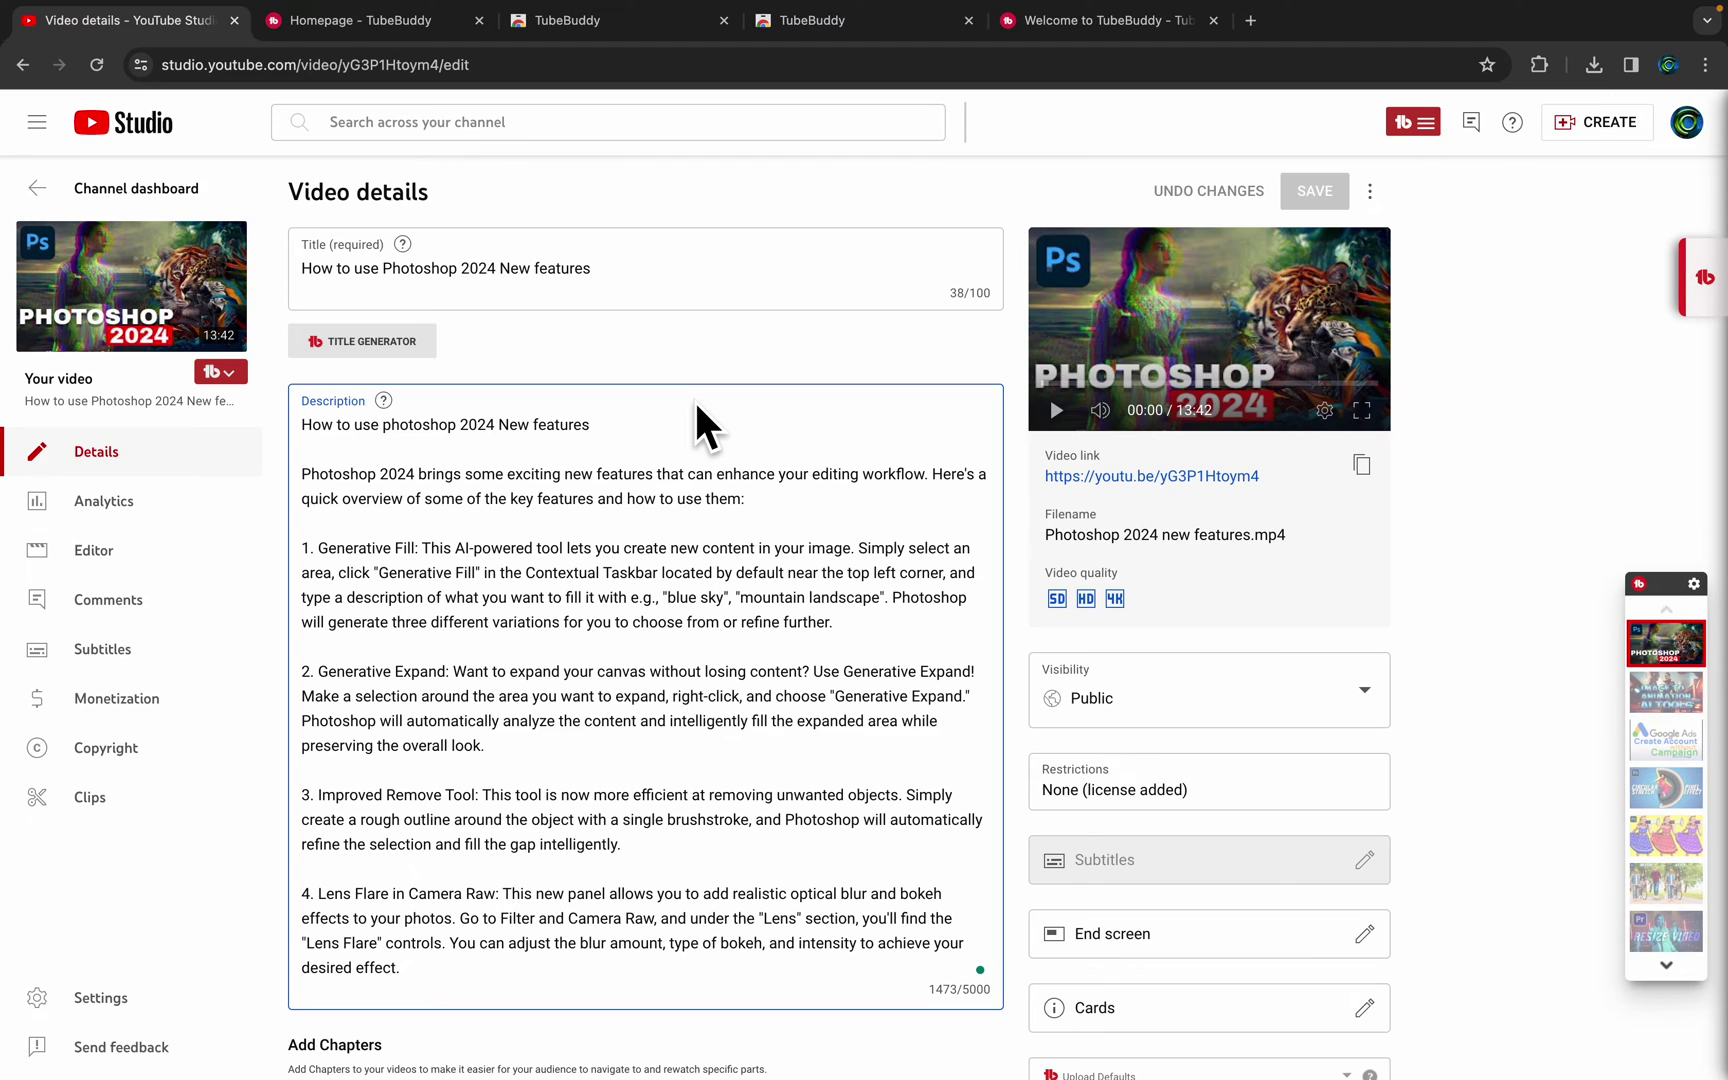
# Start a new thumbnail from the Thumbnail section, using a still video frame as background.
pyautogui.scroll(-3, 694, 400)
pyautogui.scroll(-2, 694, 400)
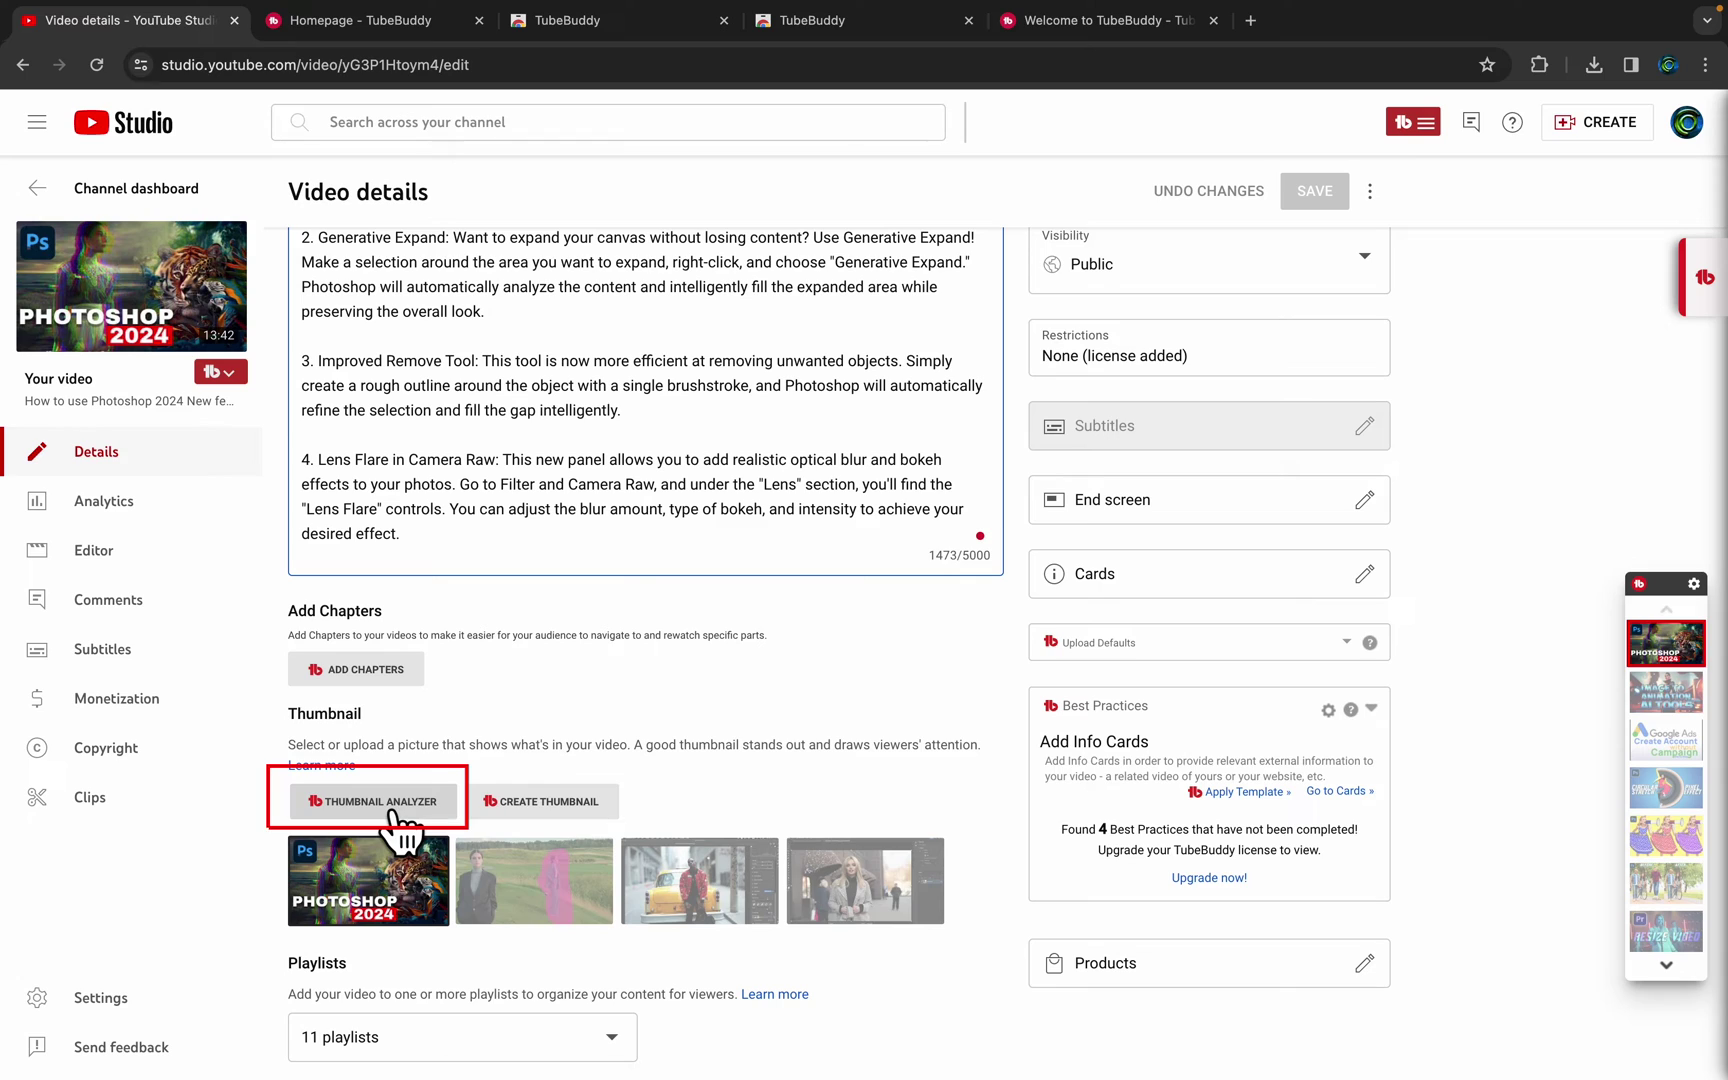
pyautogui.click(577, 825)
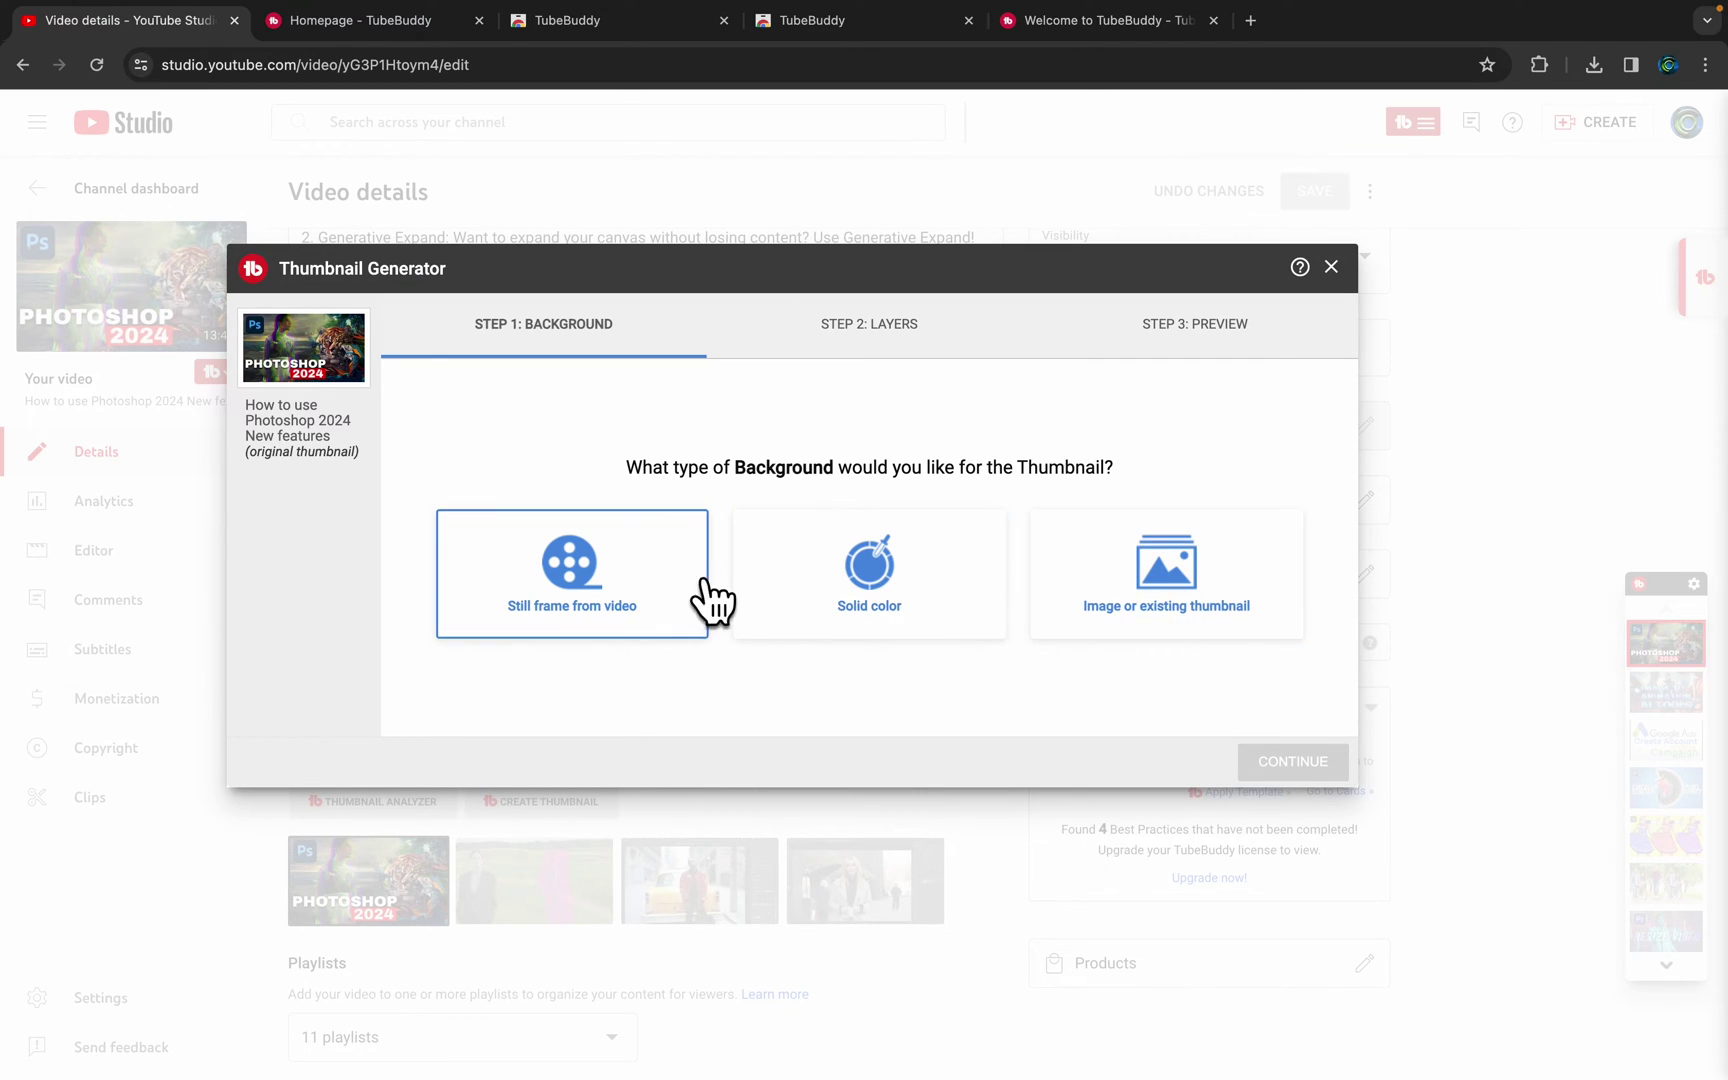
pyautogui.click(632, 602)
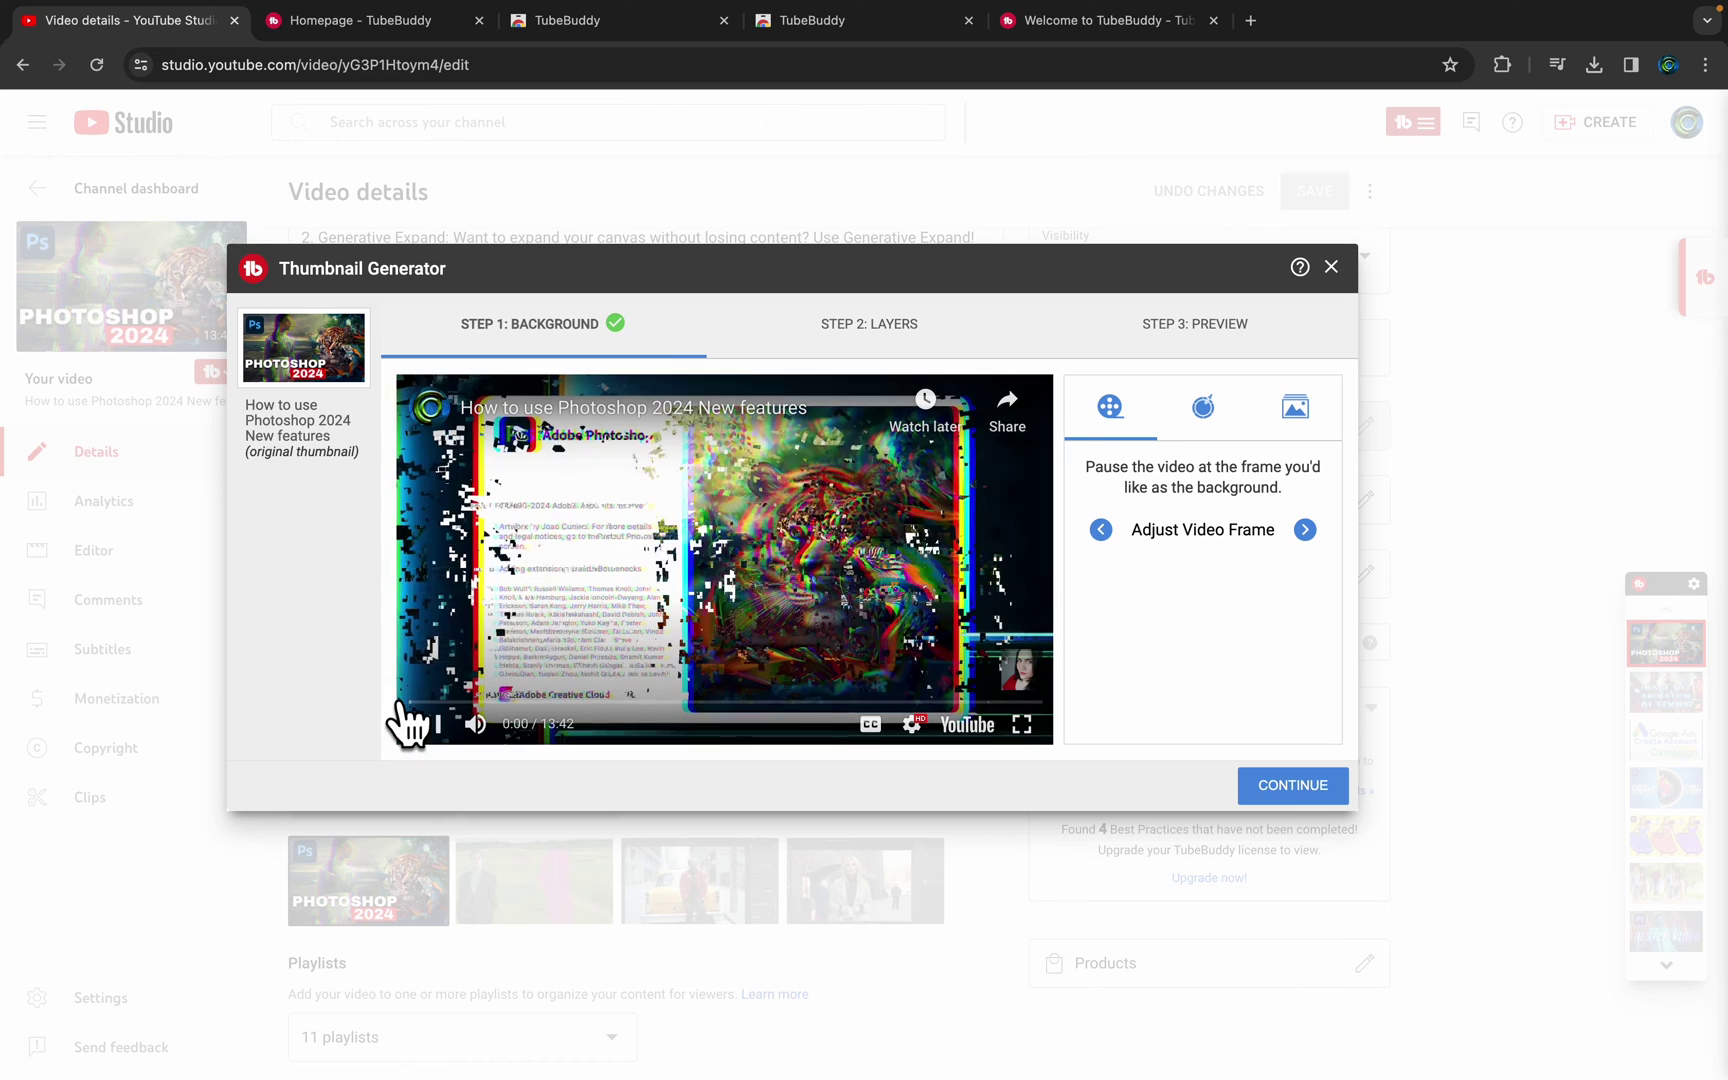
# Pause on the Photoshop splash-screen frame as thumbnail background, skip layers, and preview against competing results.
pyautogui.click(434, 724)
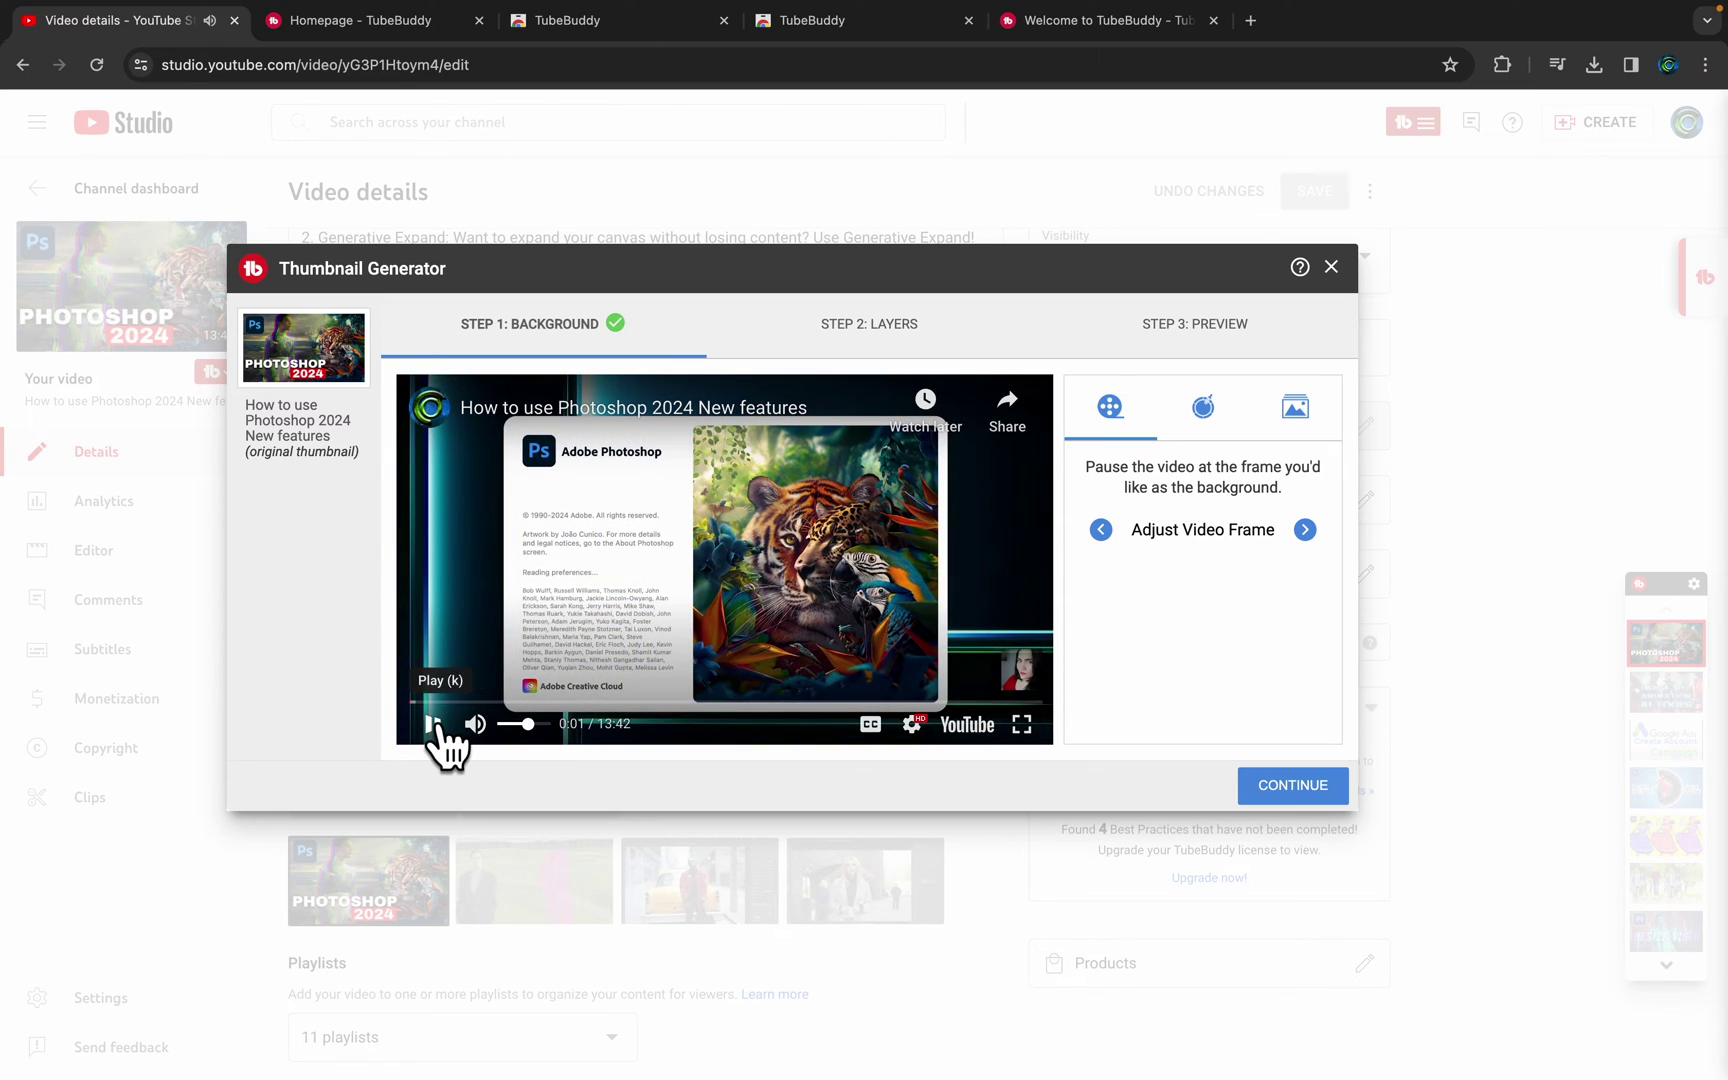
pyautogui.click(1280, 790)
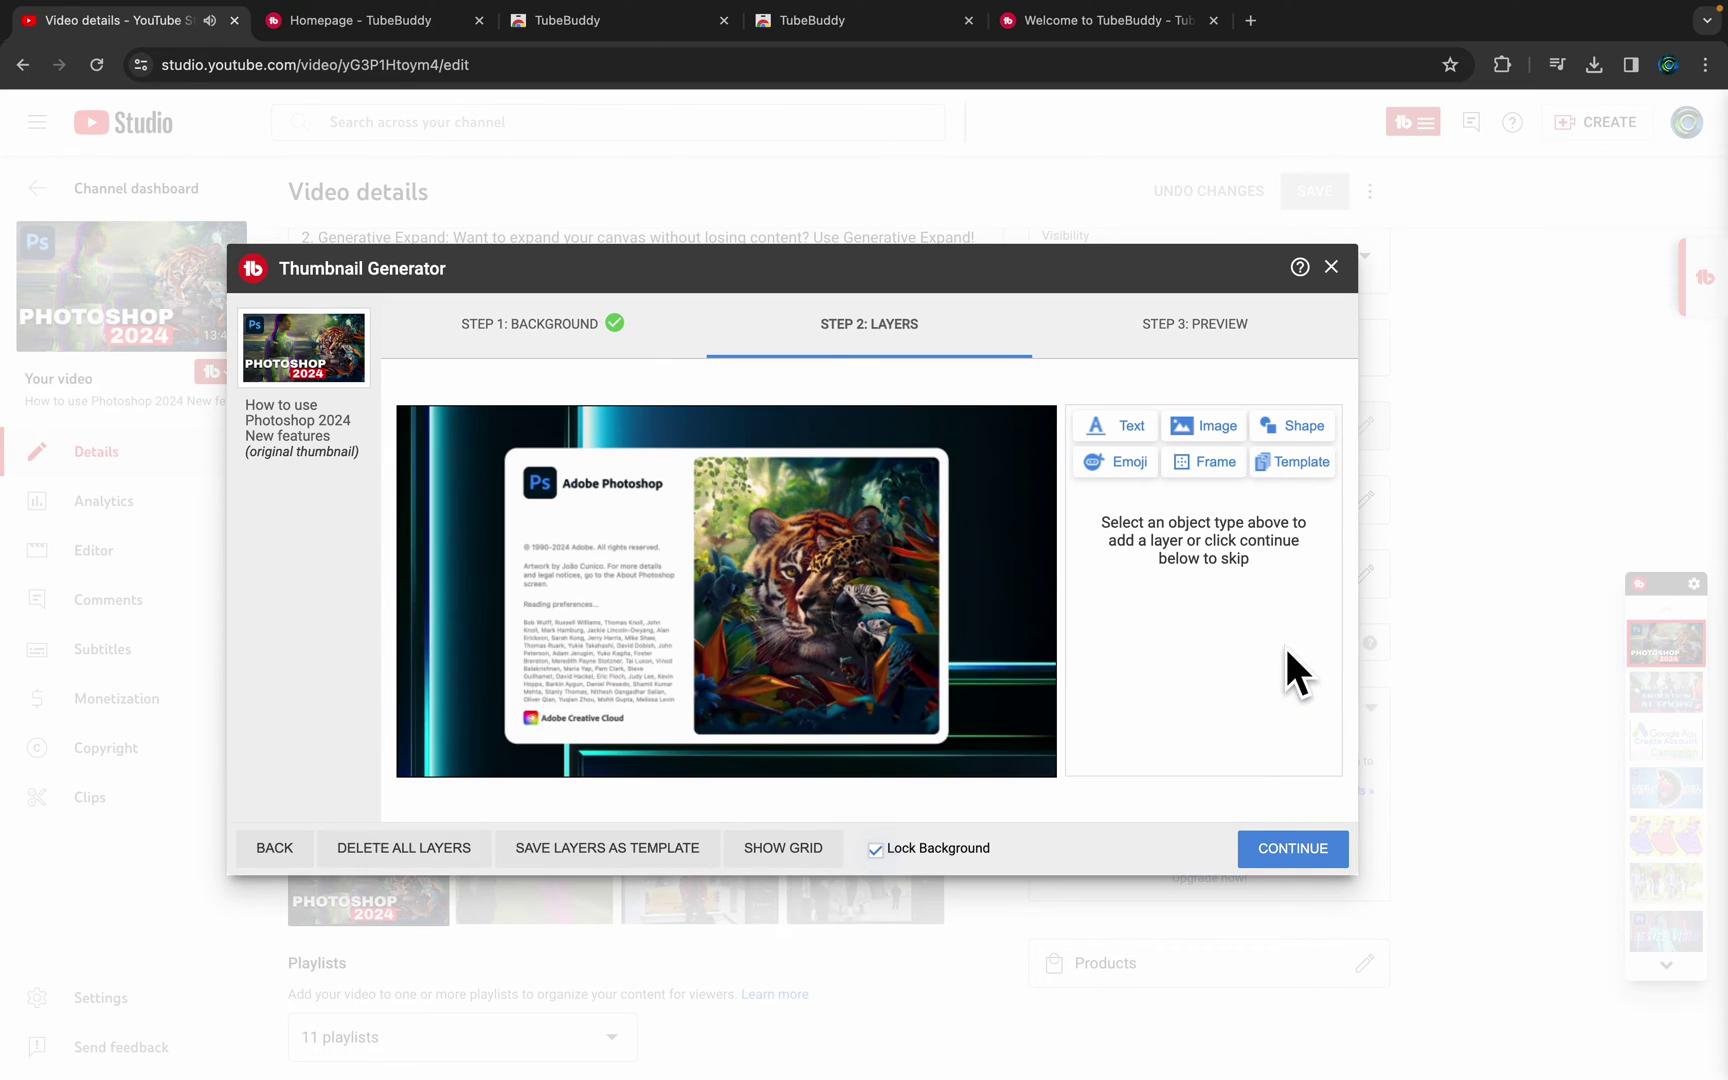
pyautogui.click(1282, 850)
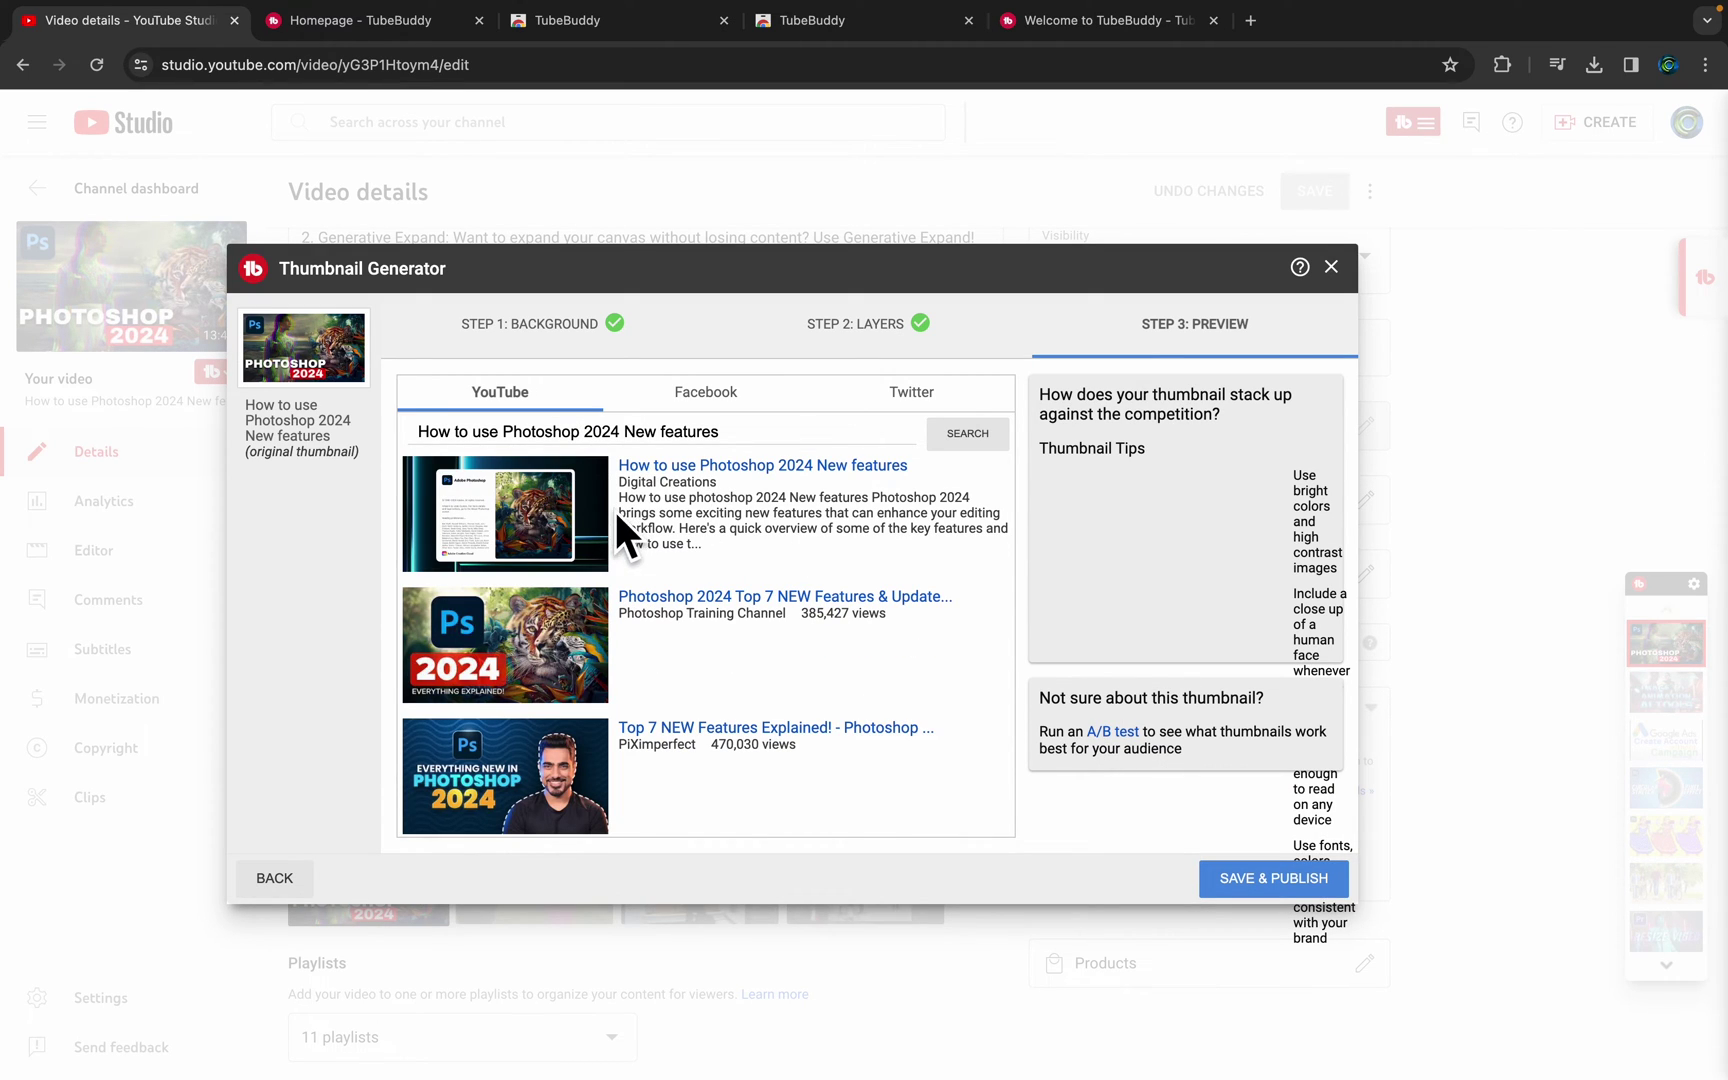
# Close the Thumbnail Generator unsaved and scroll to the Tags box (498/500), Tag Tools and Recommended Tags.
pyautogui.click(1331, 267)
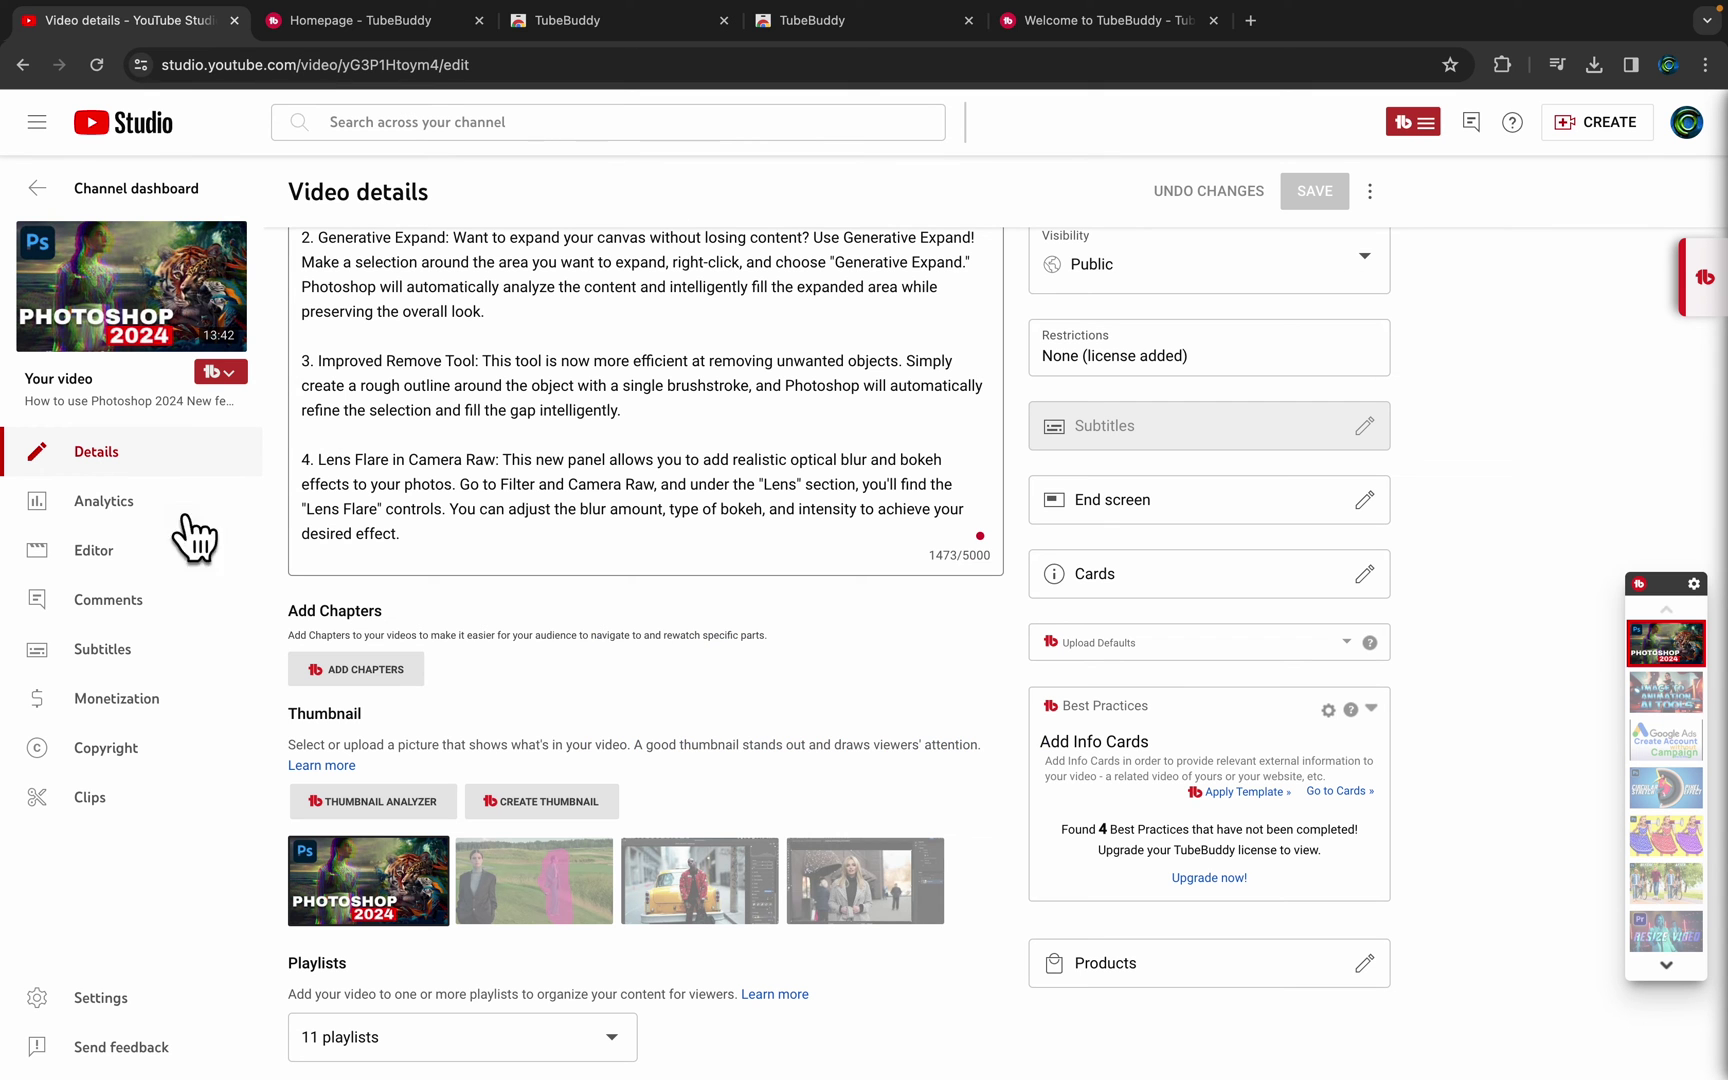
pyautogui.scroll(-15, 585, 810)
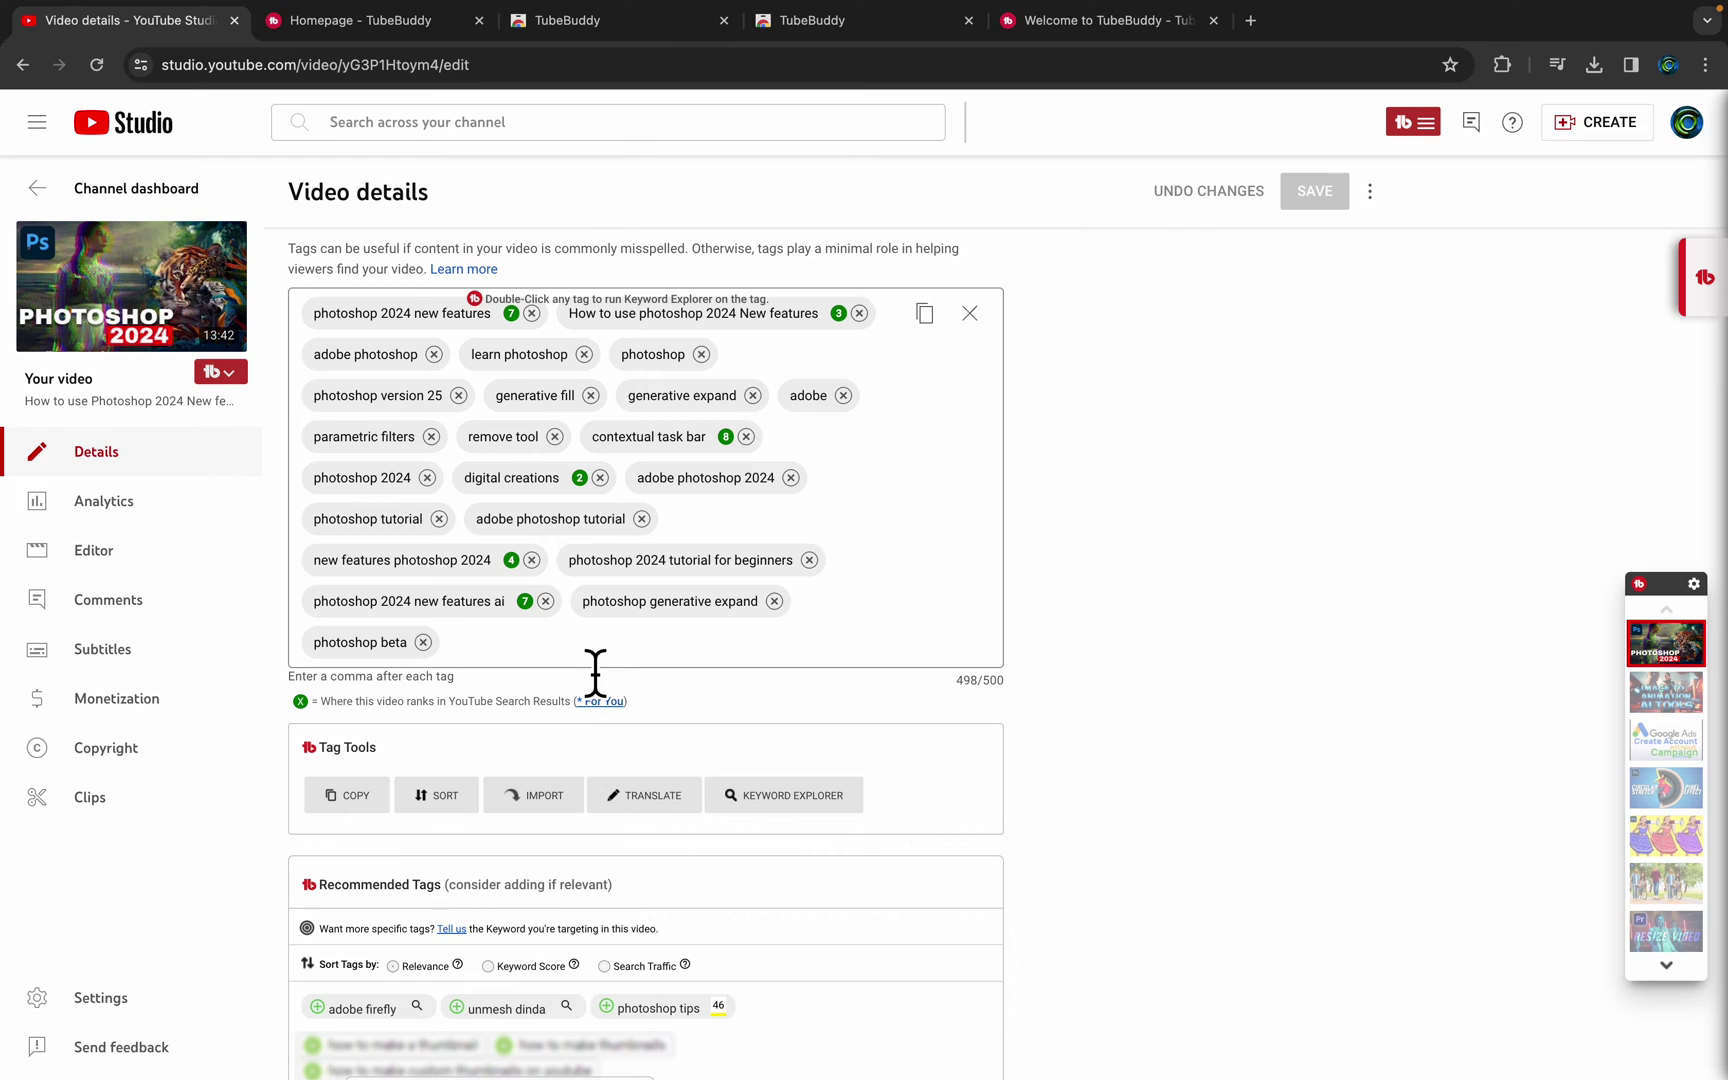
pyautogui.scroll(-2, 462, 845)
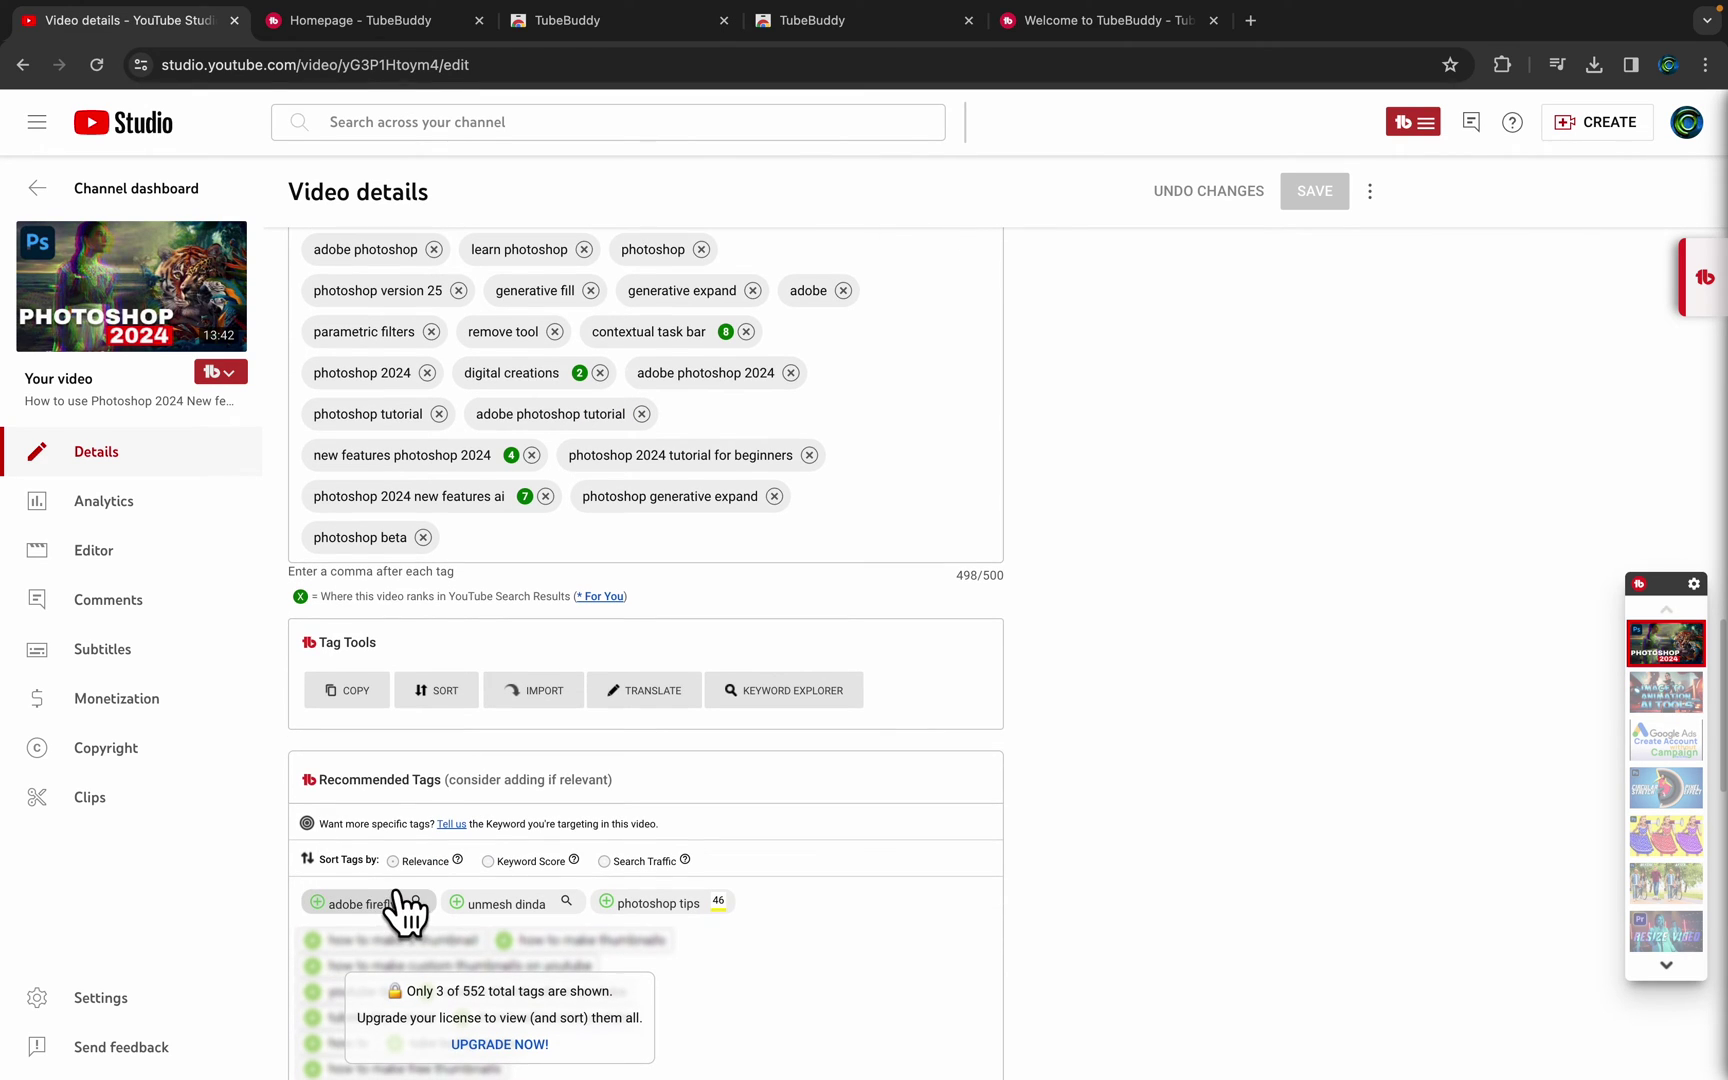
pyautogui.scroll(-3, 362, 879)
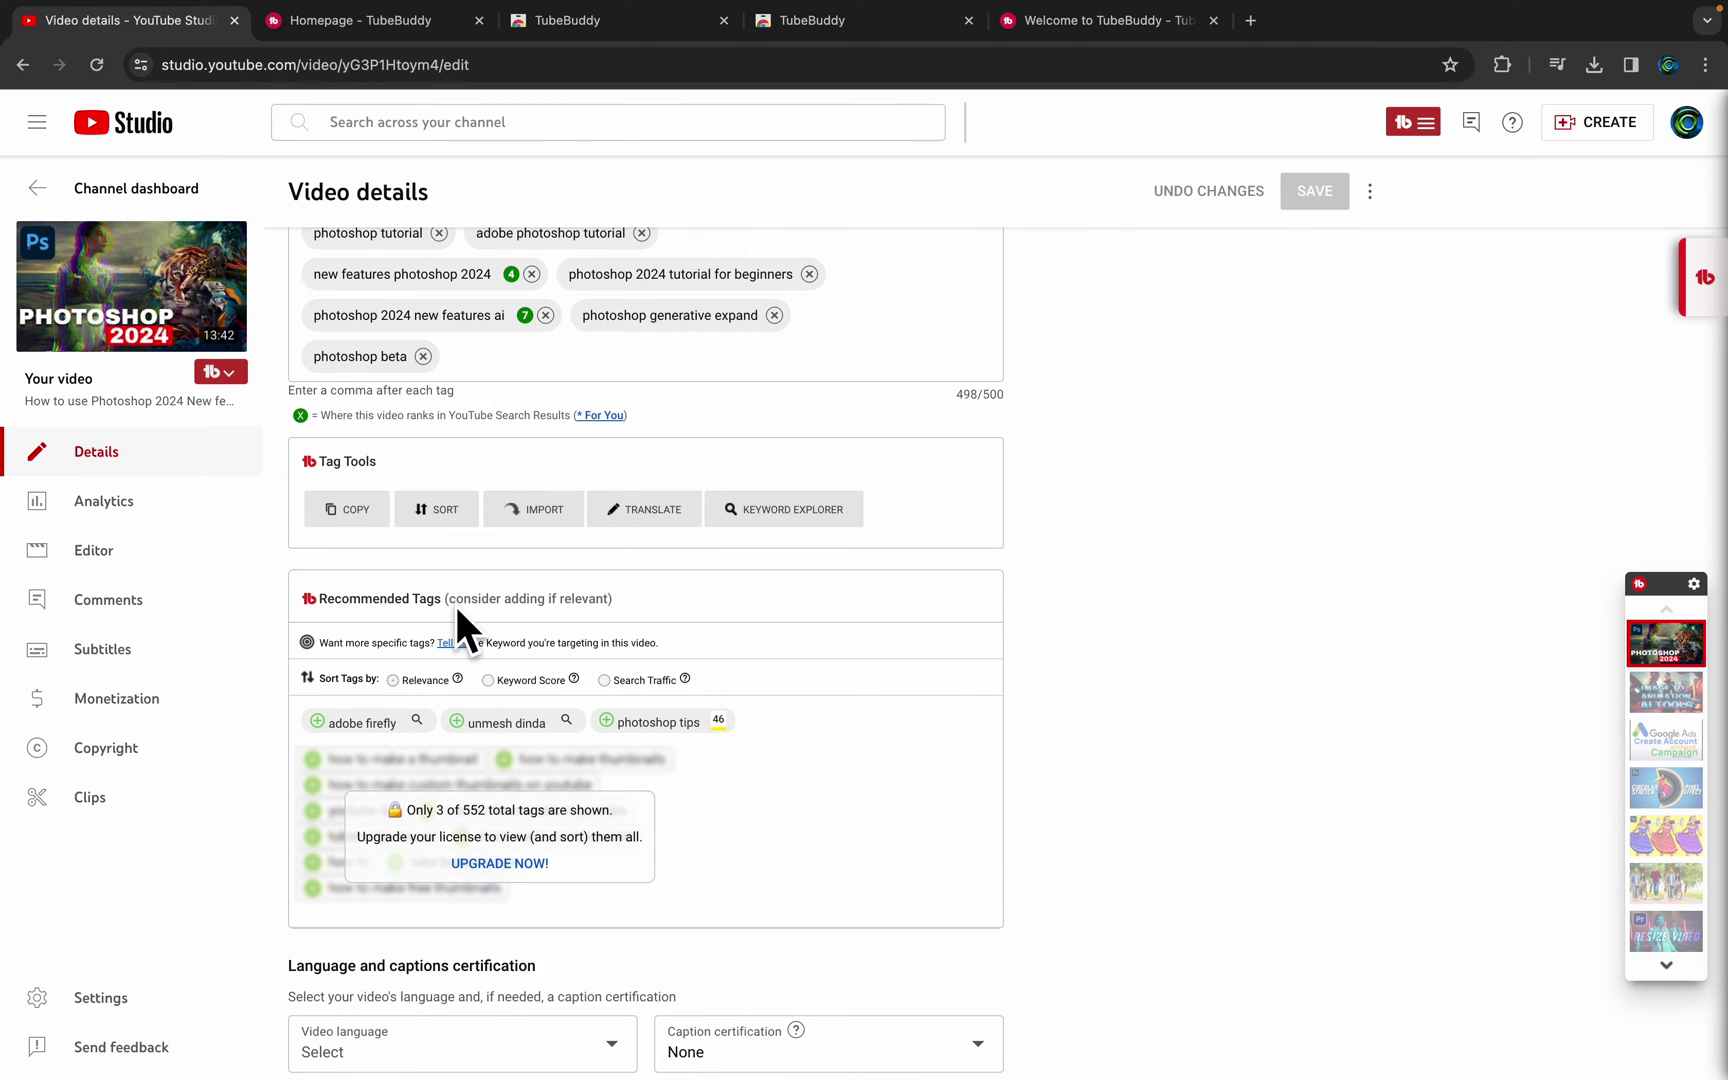
pyautogui.scroll(1, 606, 625)
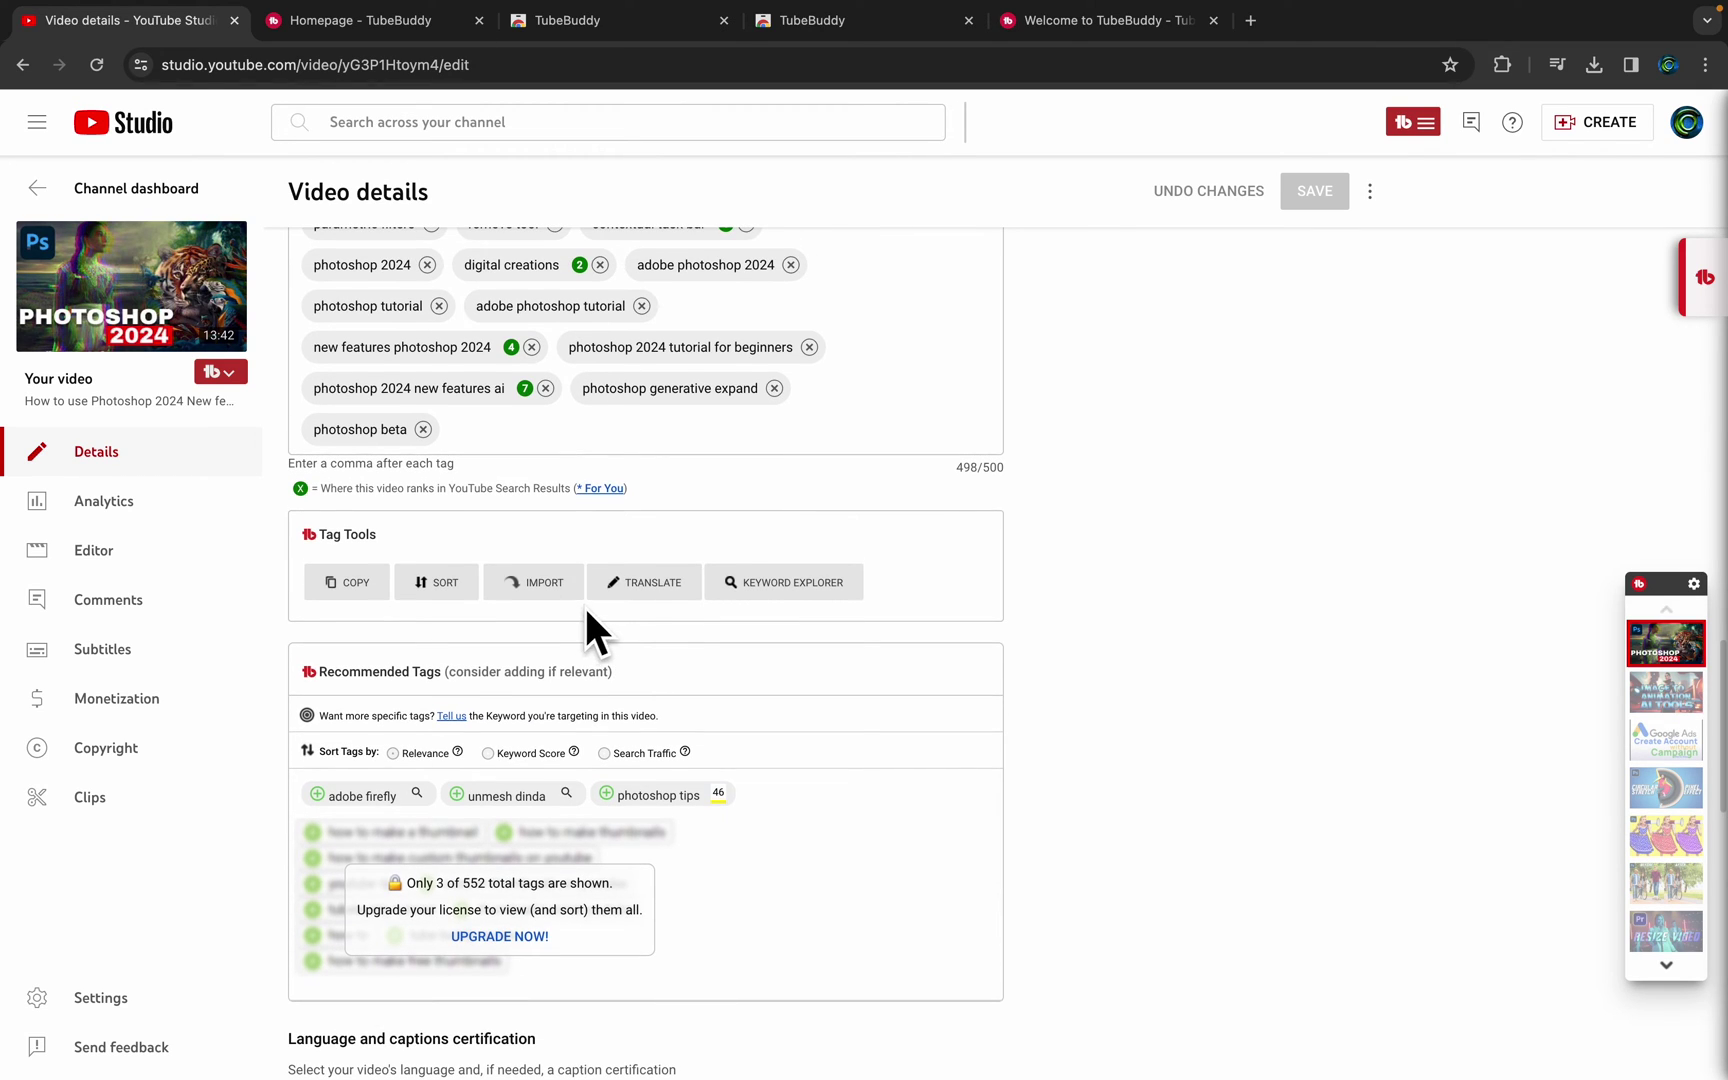
pyautogui.click(760, 598)
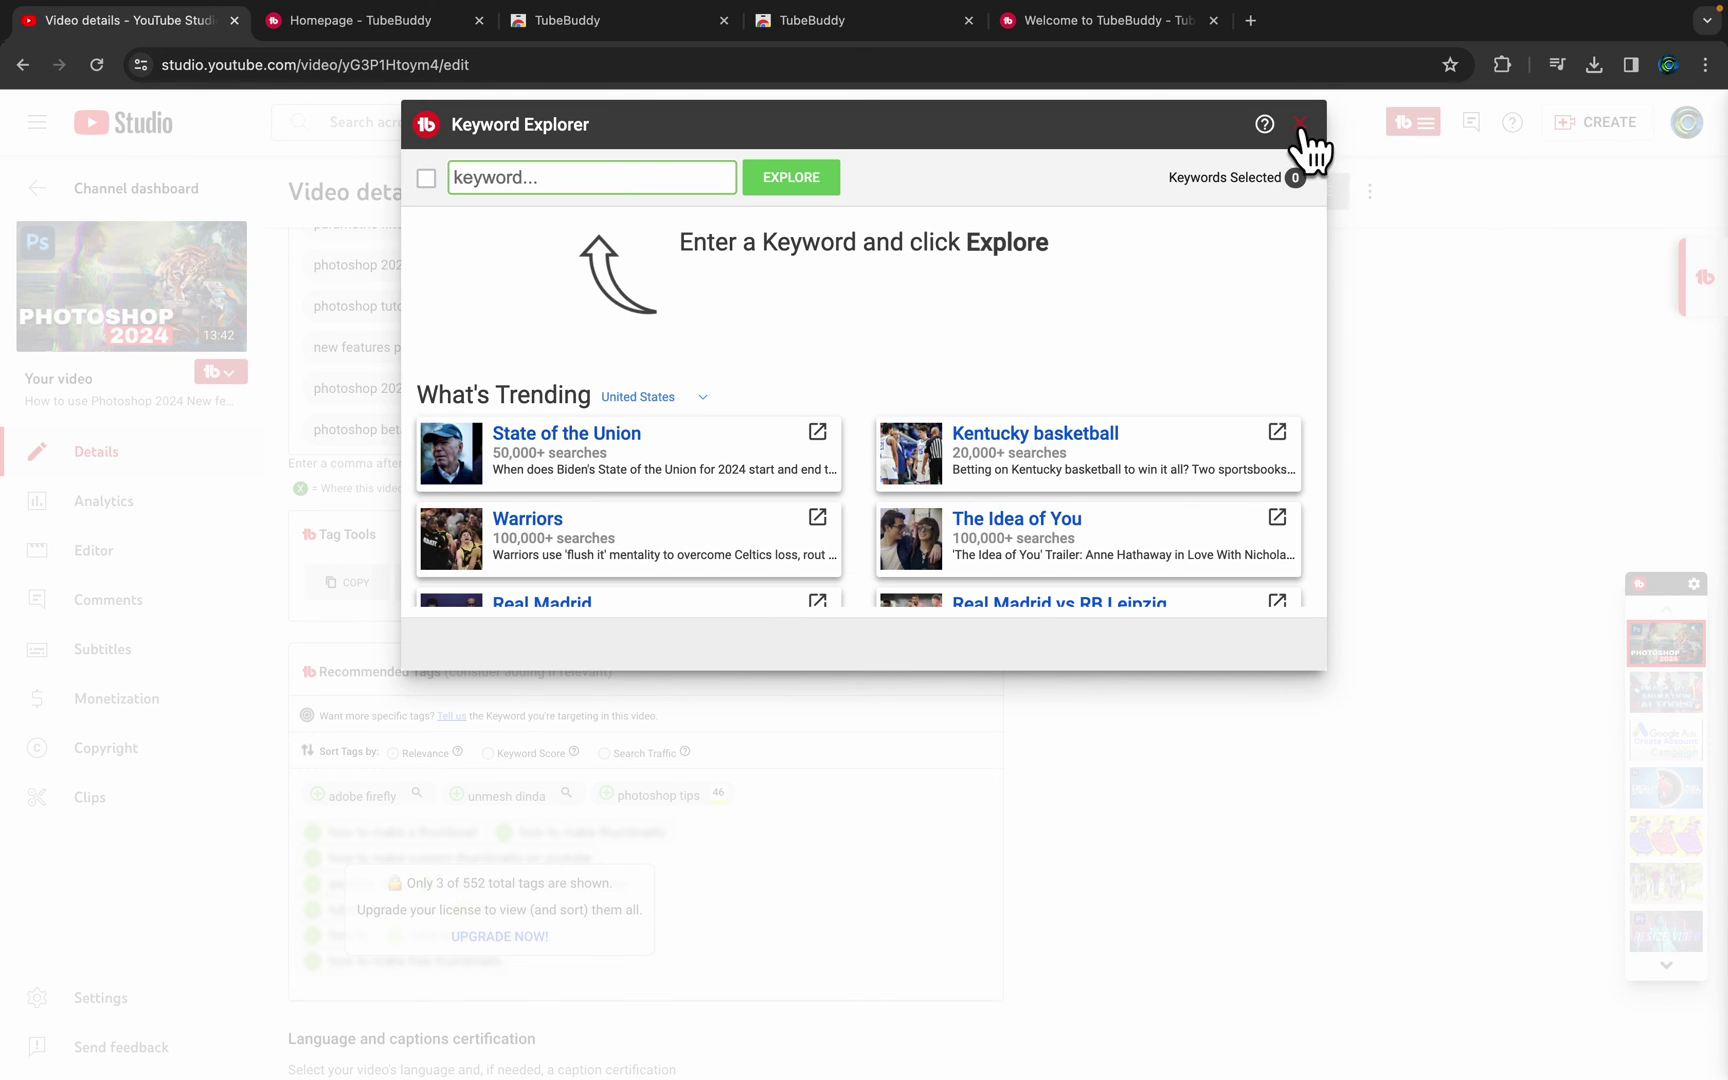
pyautogui.click(1300, 122)
pyautogui.scroll(3, 572, 455)
pyautogui.scroll(2, 515, 475)
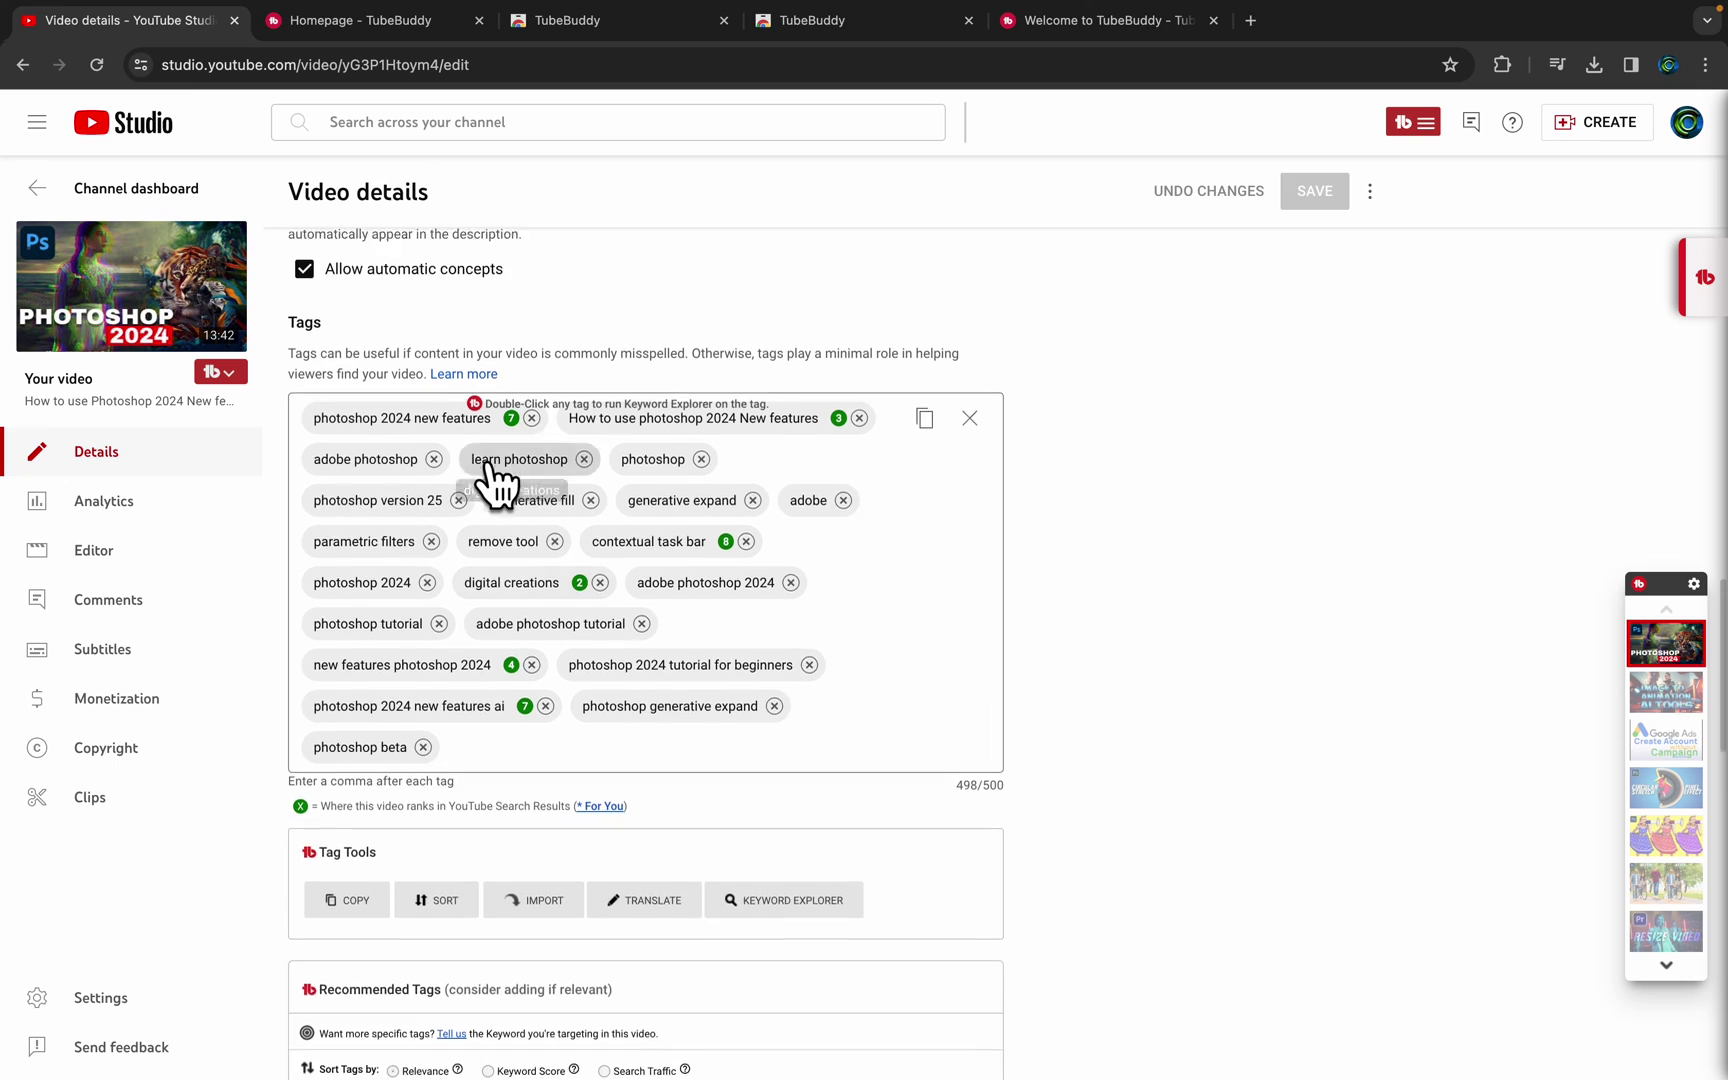
pyautogui.scroll(2, 548, 475)
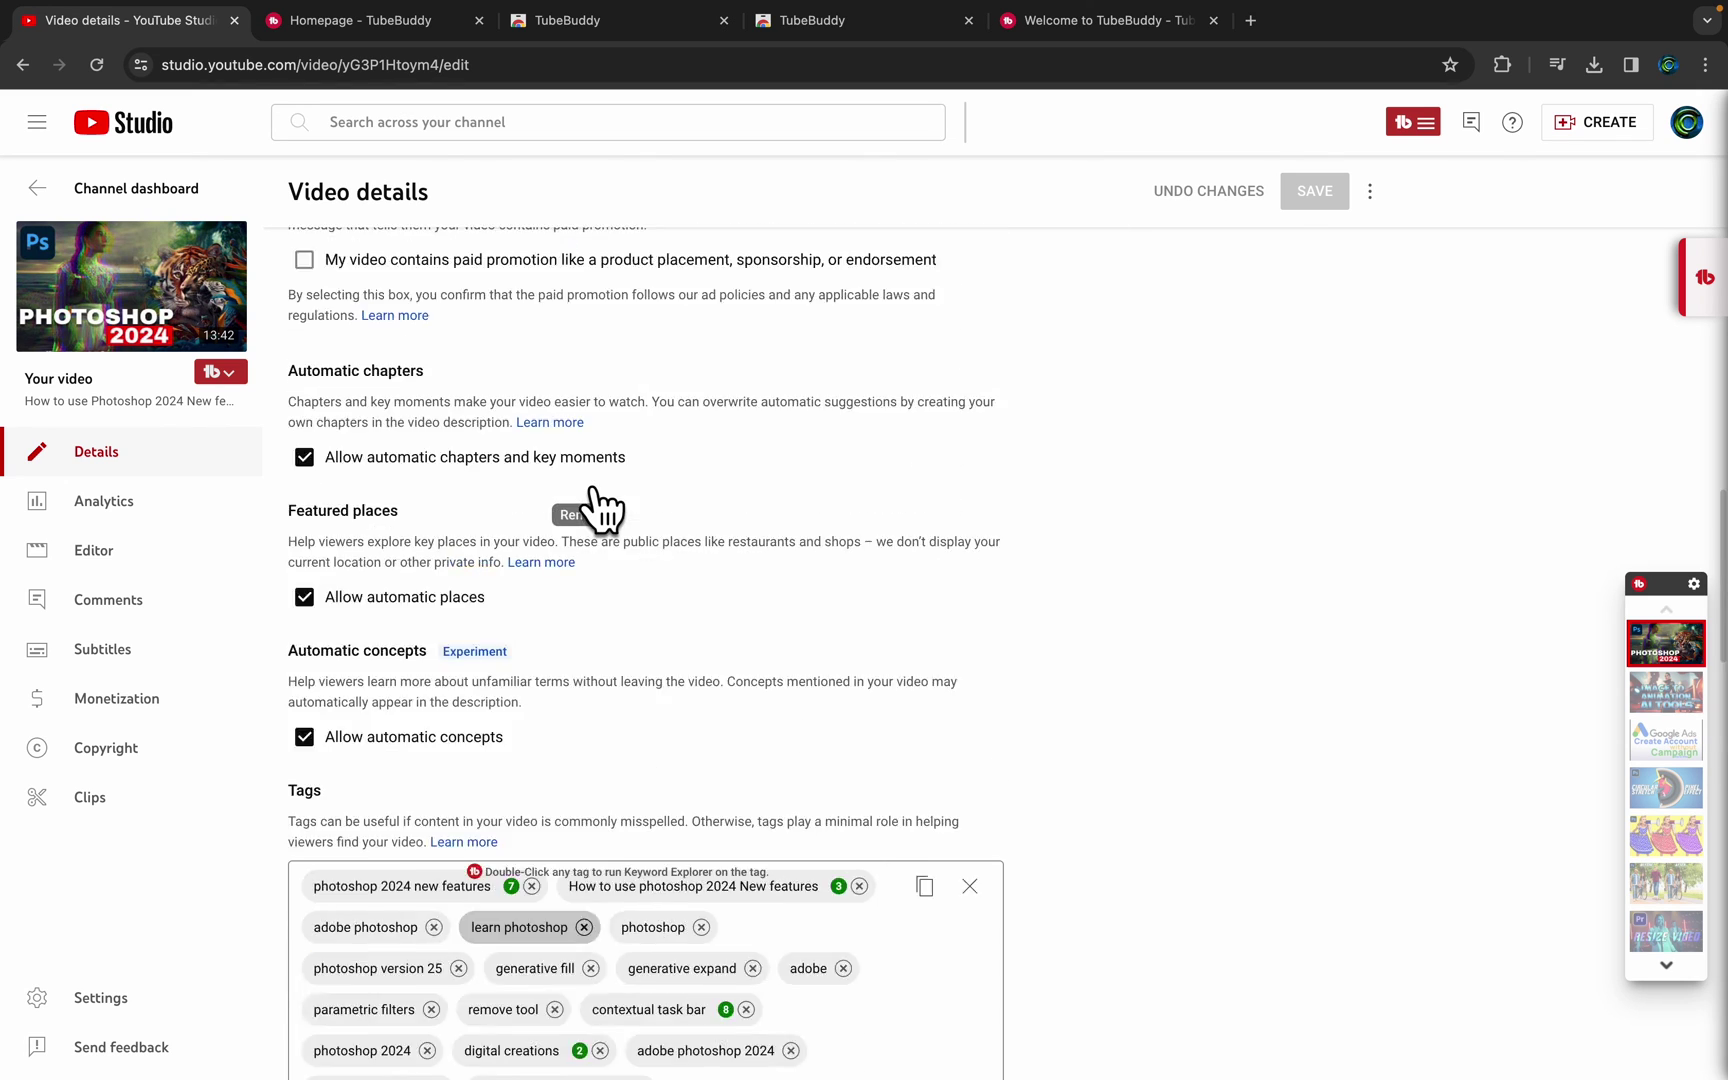